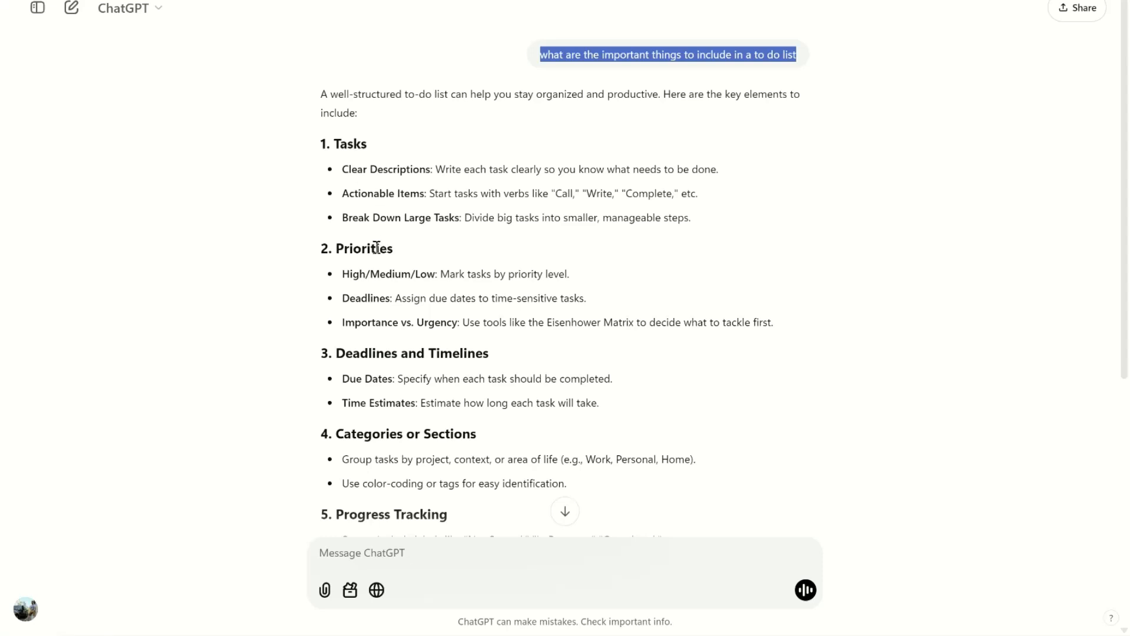
Read through ChatGPT's answer on the important elements to include in a to-do list
scroll(453, 425, "down", 3)
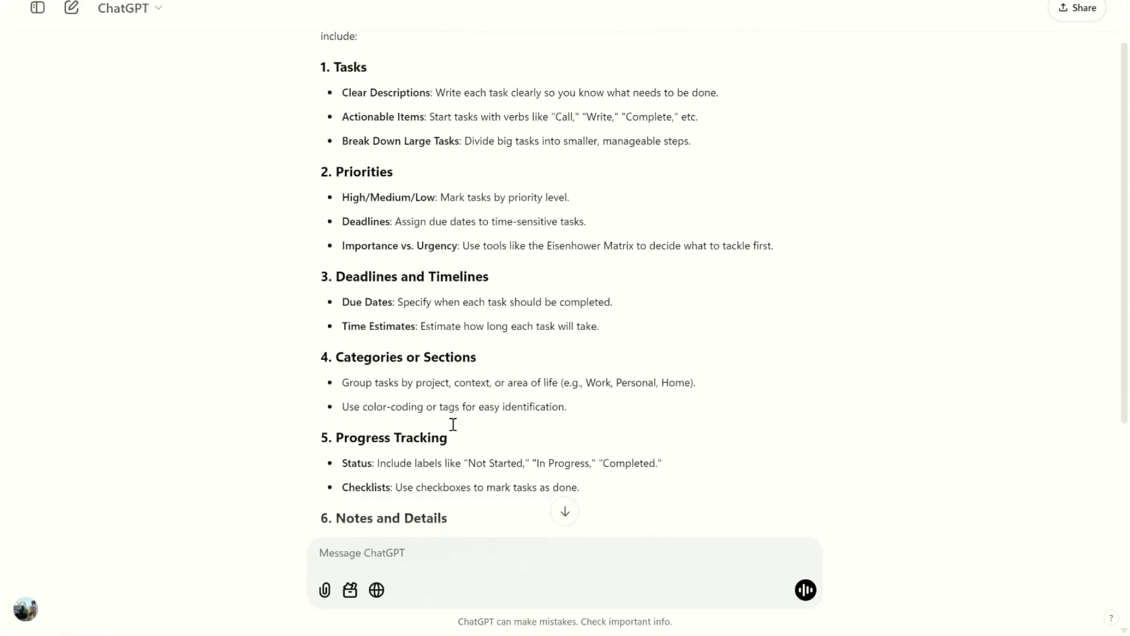
scroll(456, 430, "down", 4)
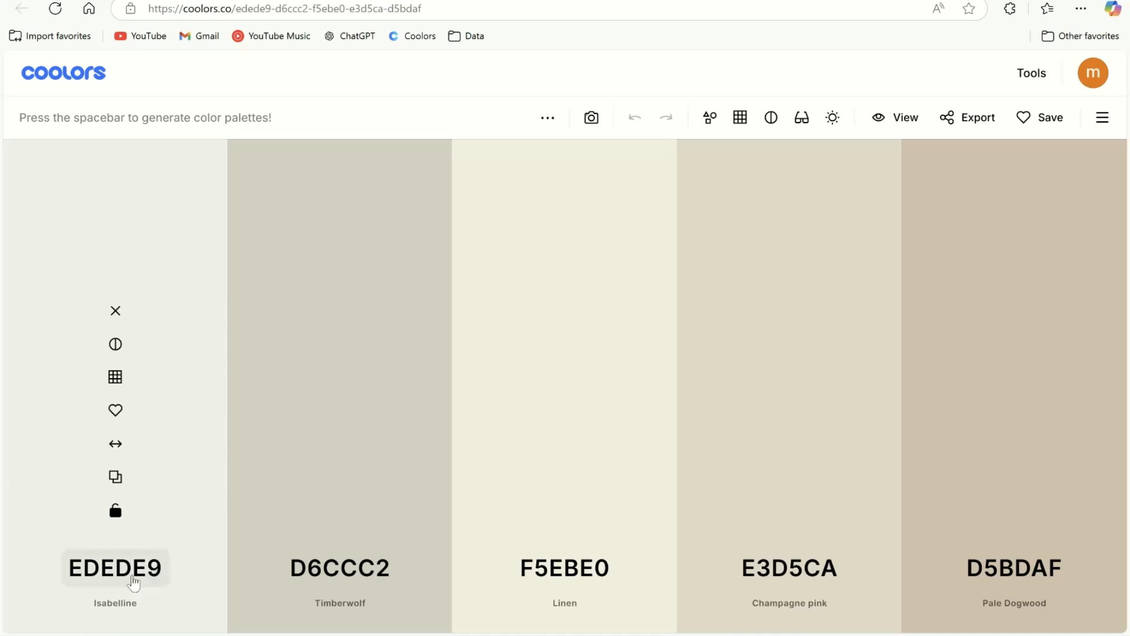
On Coolors, copy the hex code EDEDE9 of the palette's Isabelline colour
left_click(134, 570)
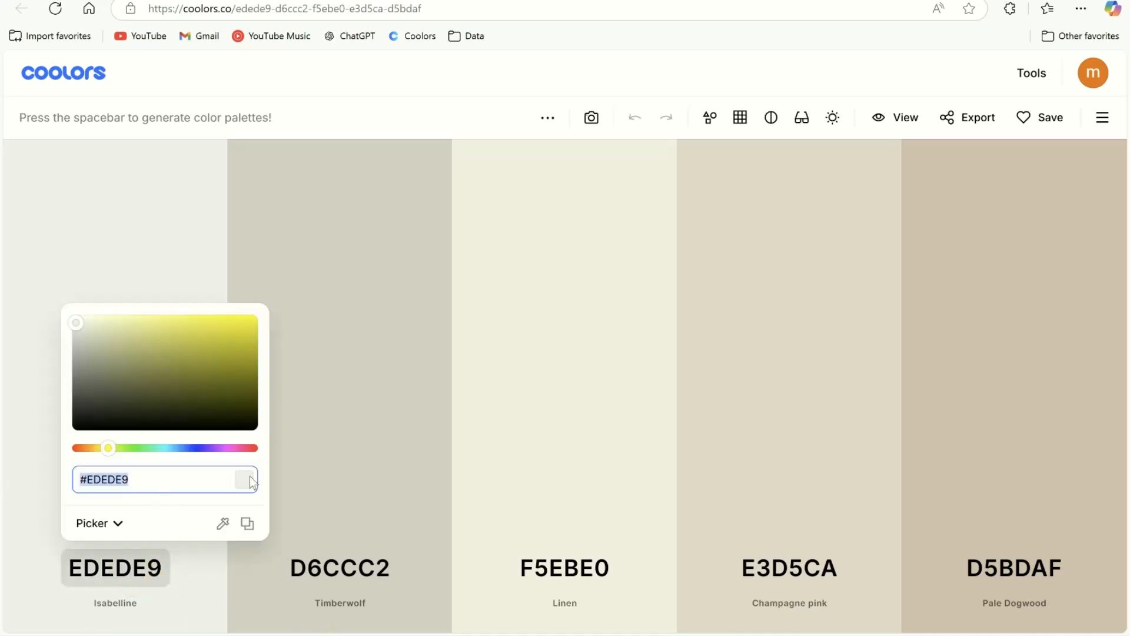
left_click(248, 523)
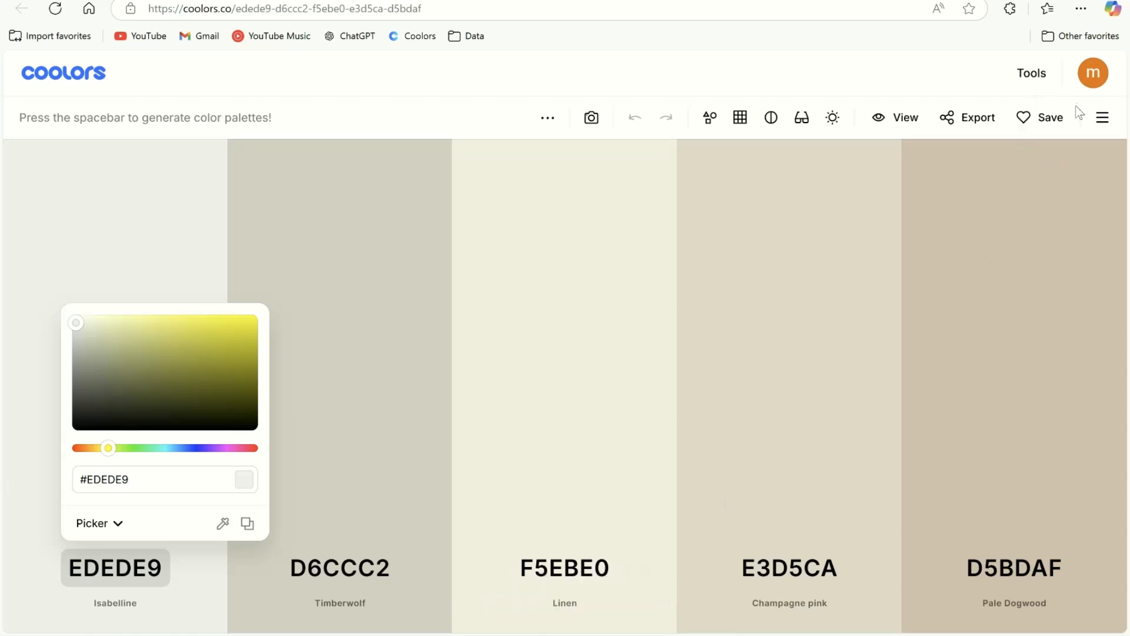
Preview the palette on the Mobile/Web UI designs in the Palette Visualizer and look through the templates
left_click(740, 122)
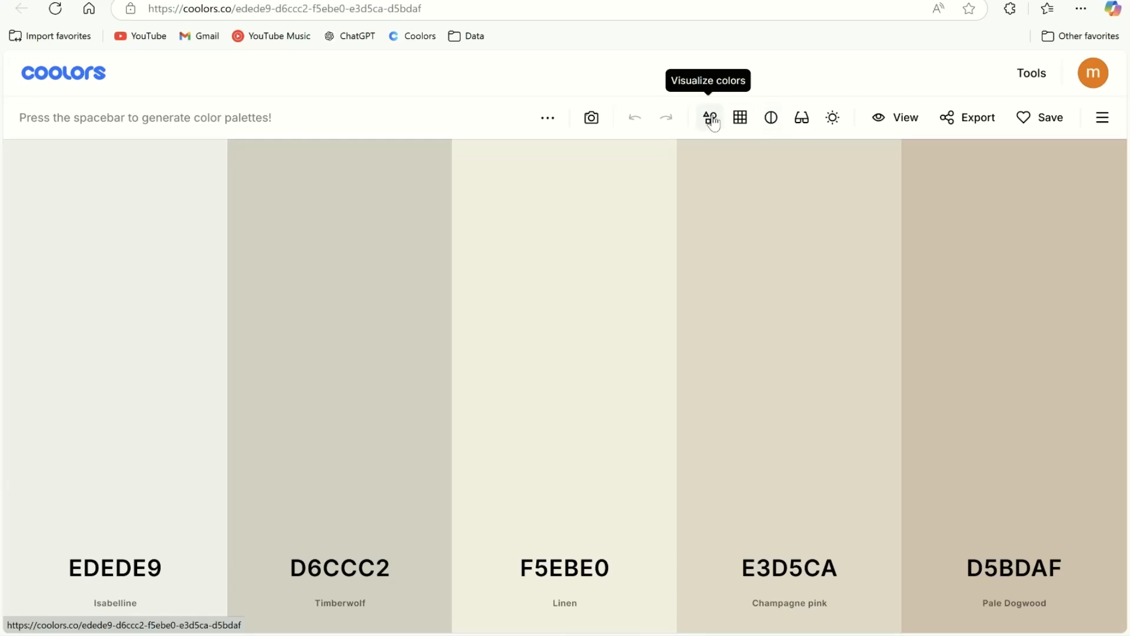
left_click(711, 119)
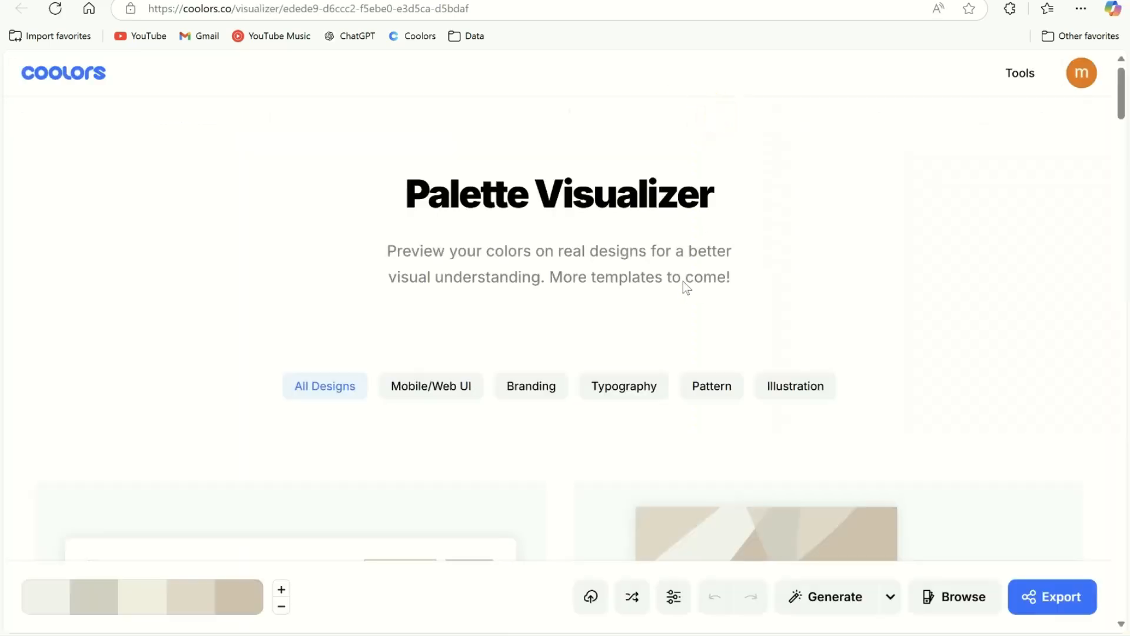
scroll(696, 302, "down", 3)
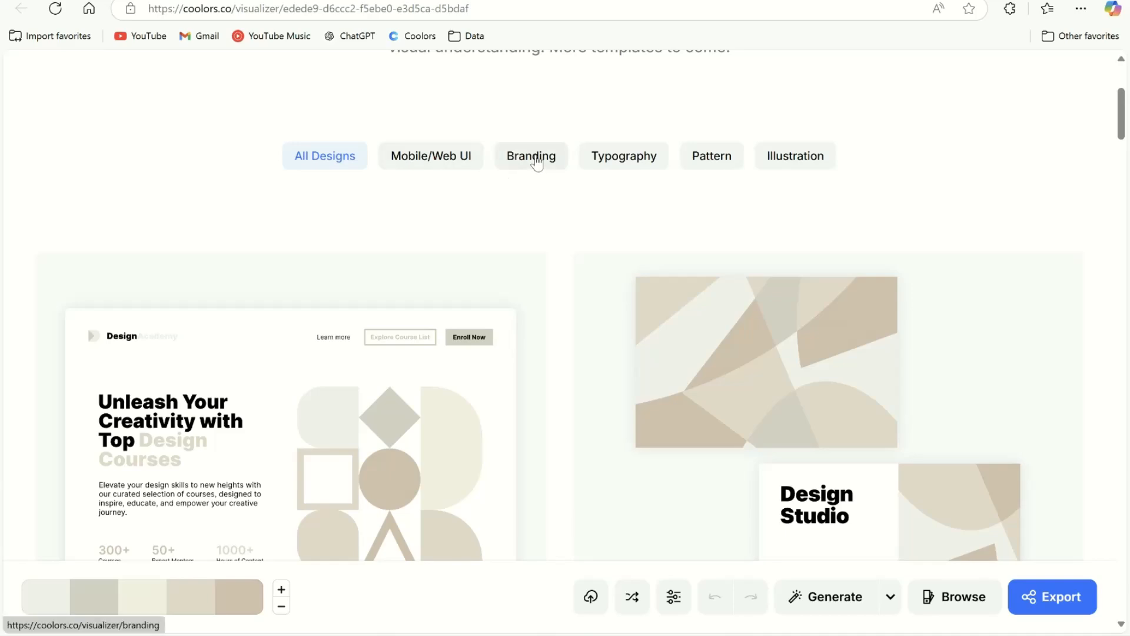
left_click(448, 158)
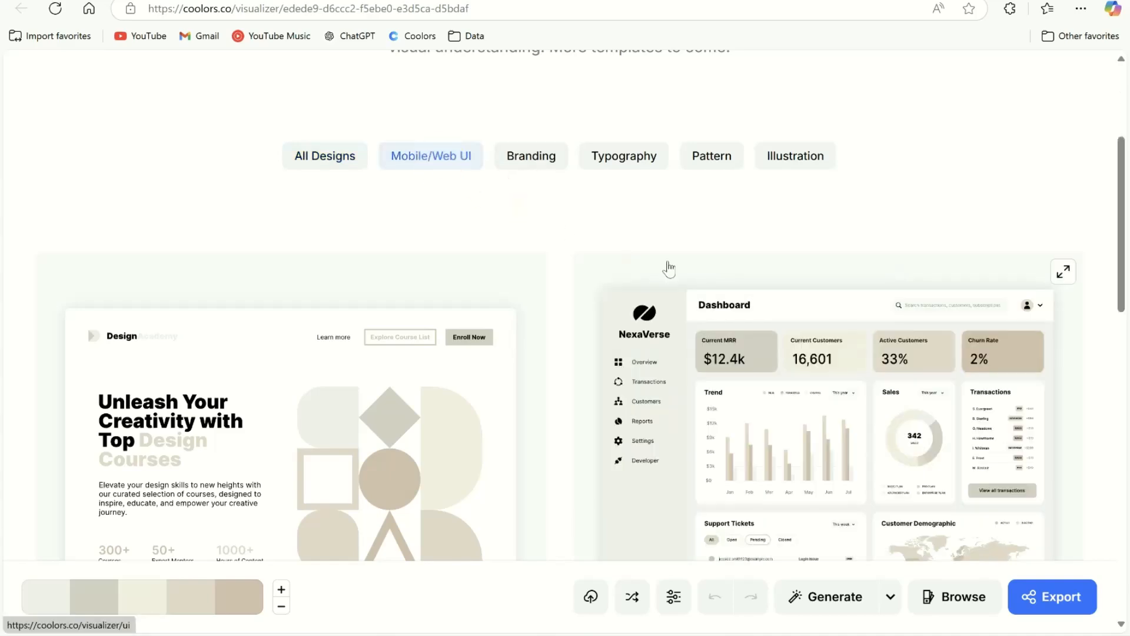
scroll(683, 329, "down", 4)
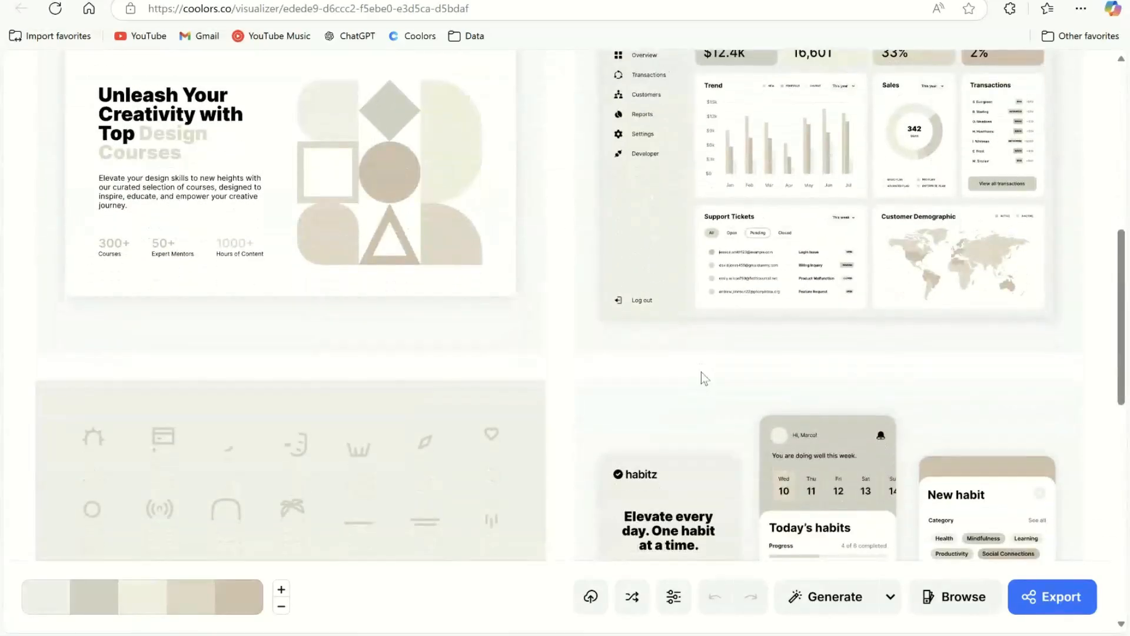
scroll(695, 390, "up", 2)
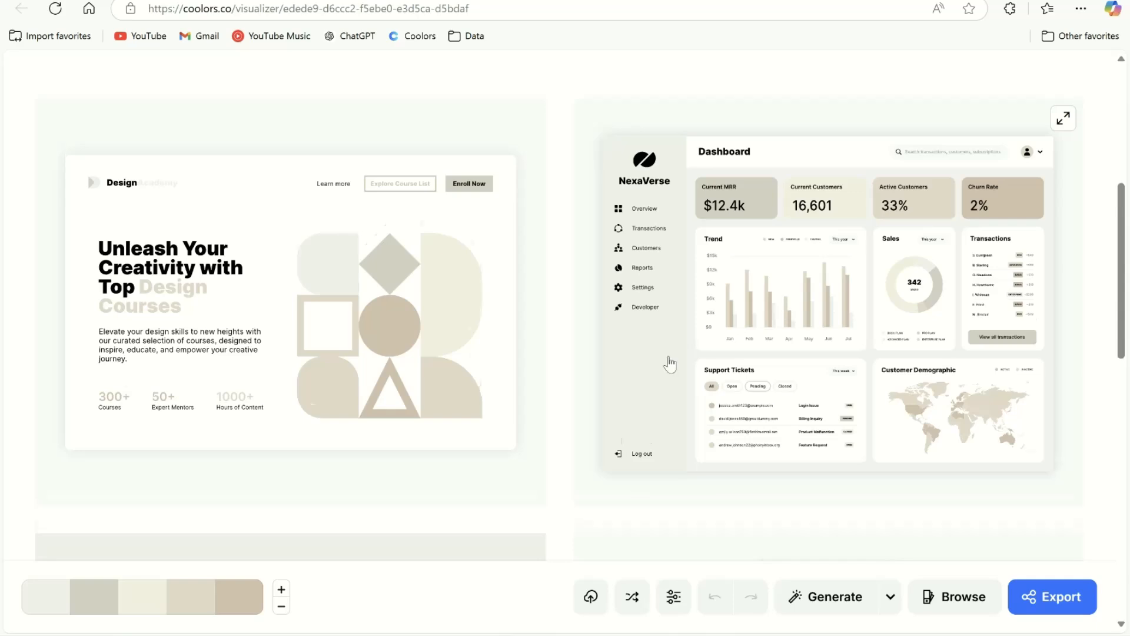
scroll(670, 363, "down", 10)
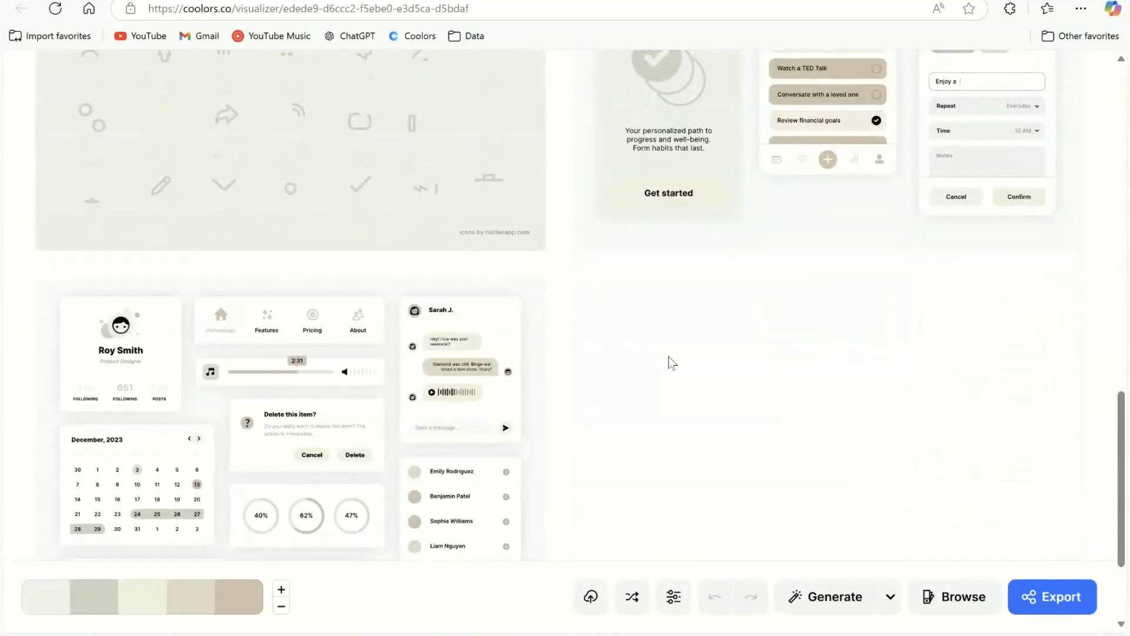
scroll(670, 363, "down", 2)
scroll(670, 363, "up", 10)
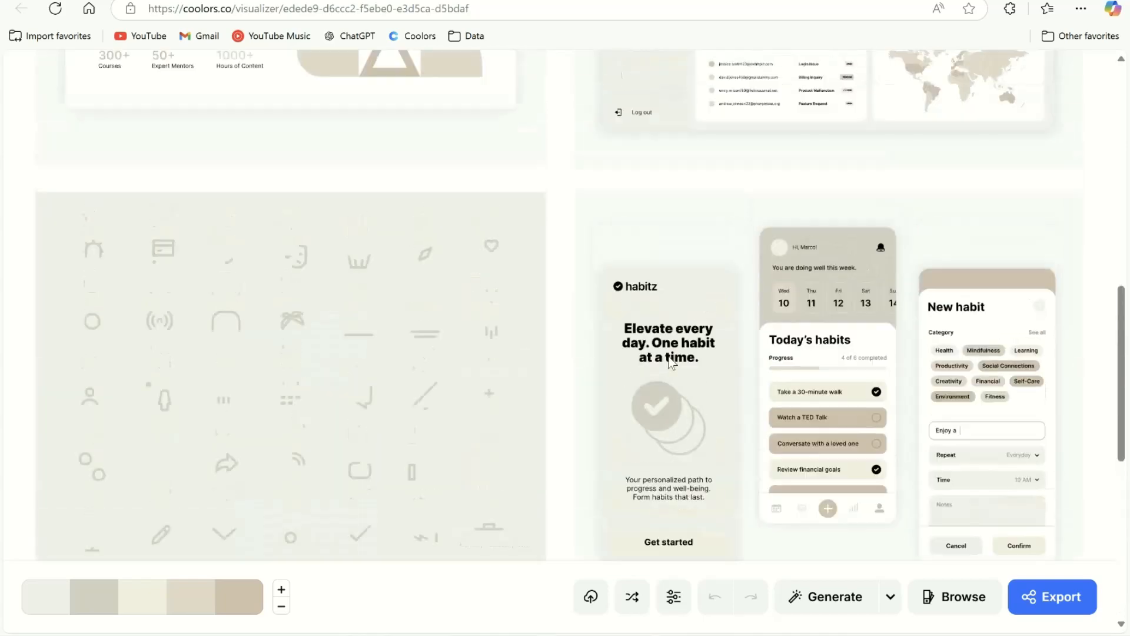
Switch to Excel and fill the entire blank sheet with the custom colour EDEDE9
key("ctrl+shift+Tab")
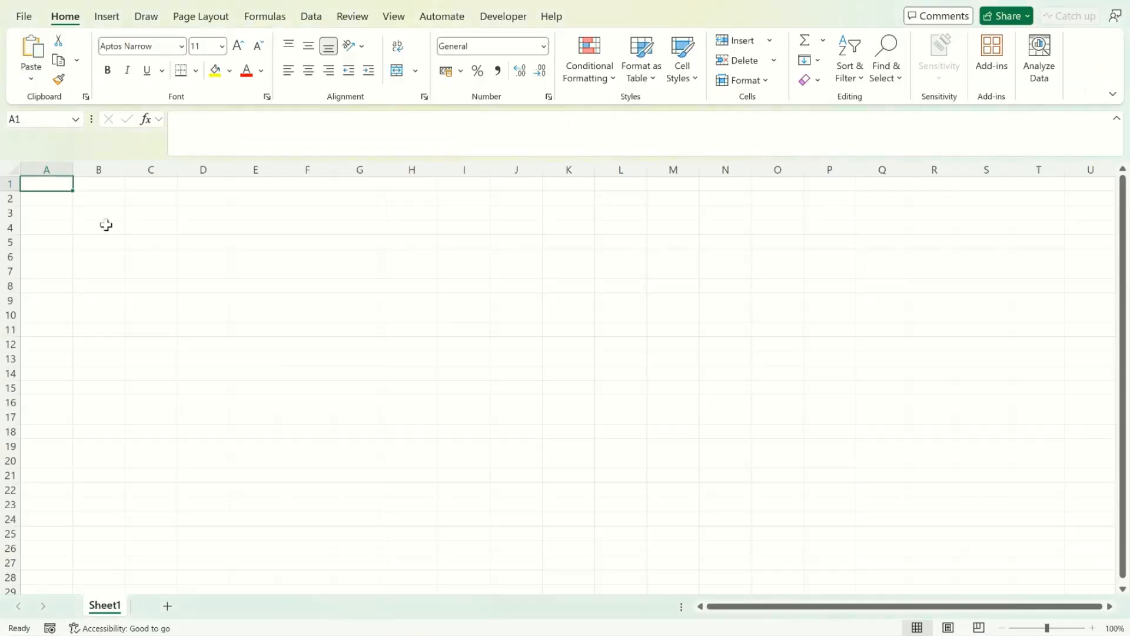
left_click(16, 168)
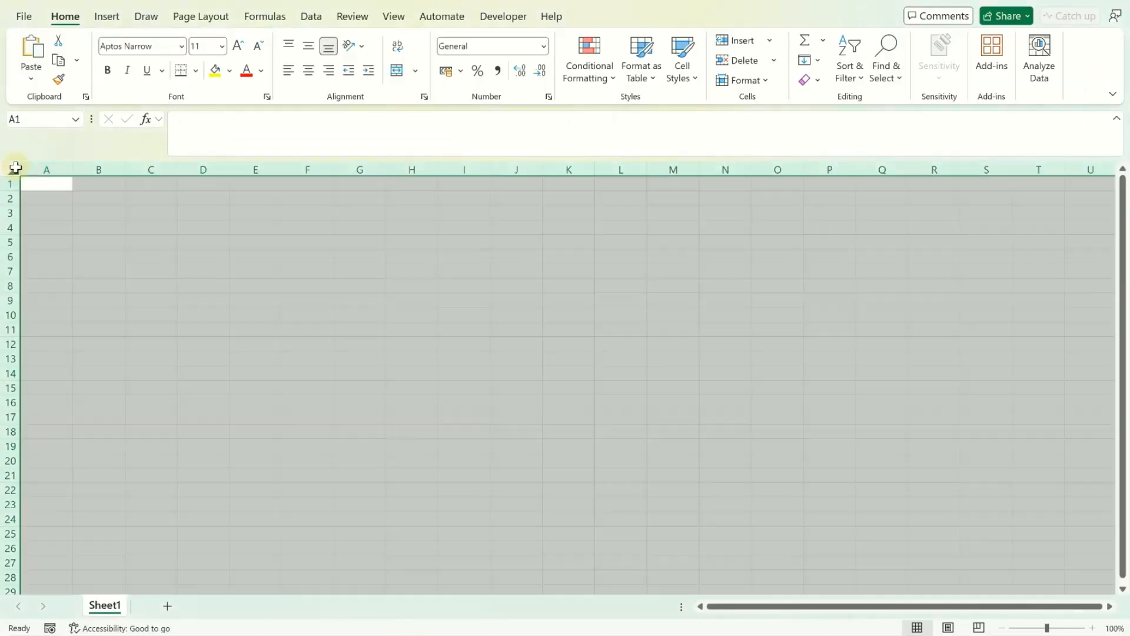
left_click(230, 71)
left_click(258, 355)
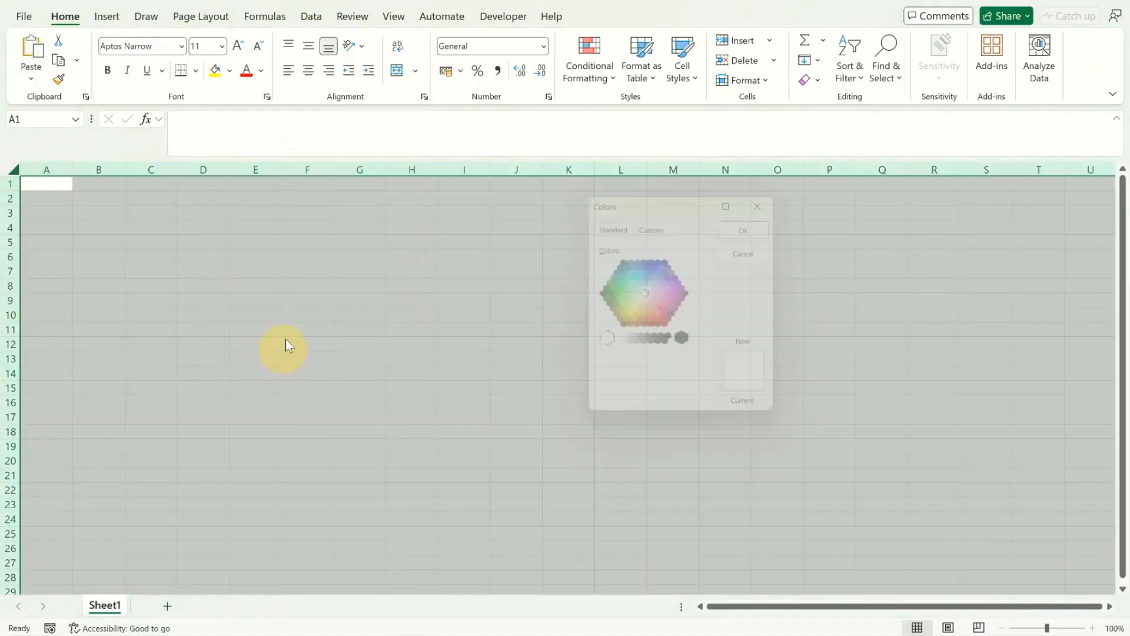
left_click(653, 223)
double_click(653, 404)
type("edede9")
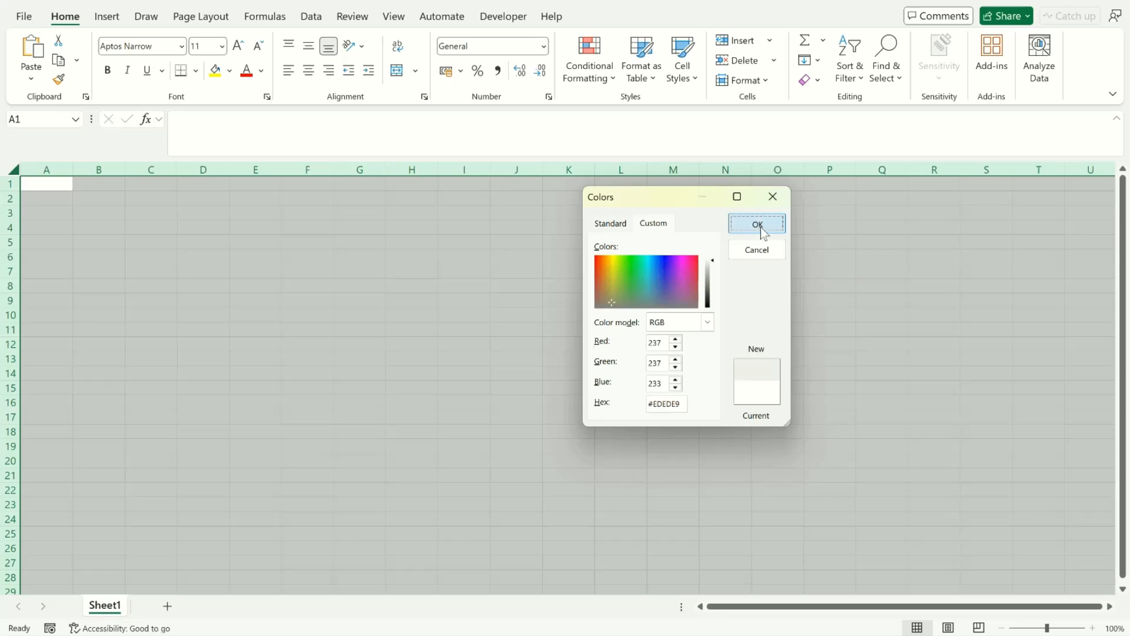
left_click(759, 226)
left_click(202, 331)
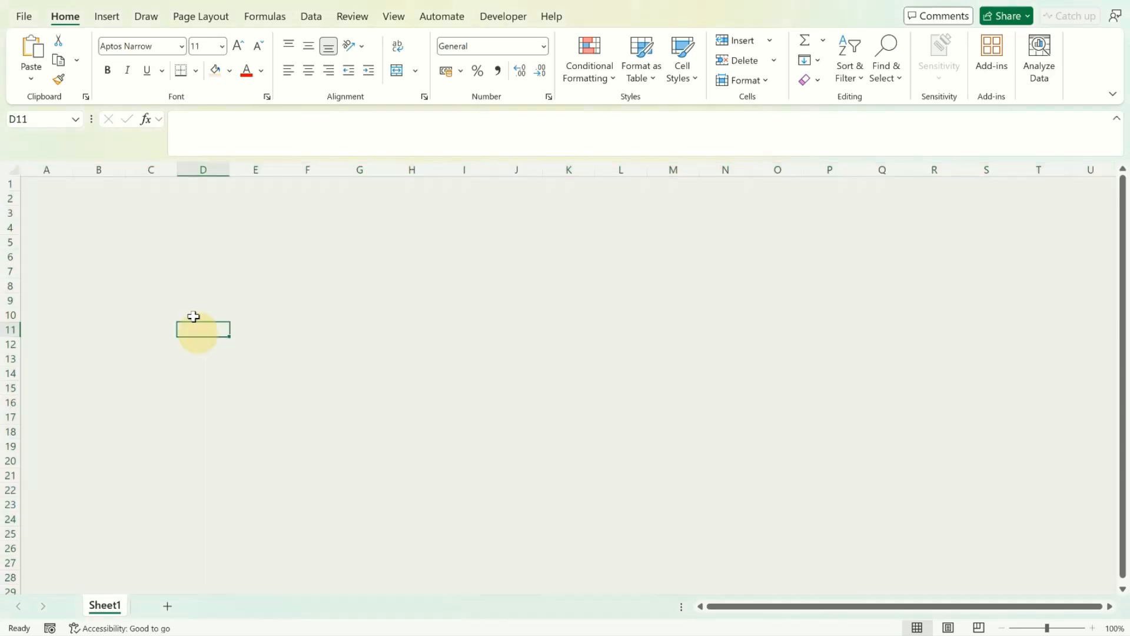
Enter the headers Tasks in B7 and Priorities in C7, checking ChatGPT's list for the wording
left_click(99, 272)
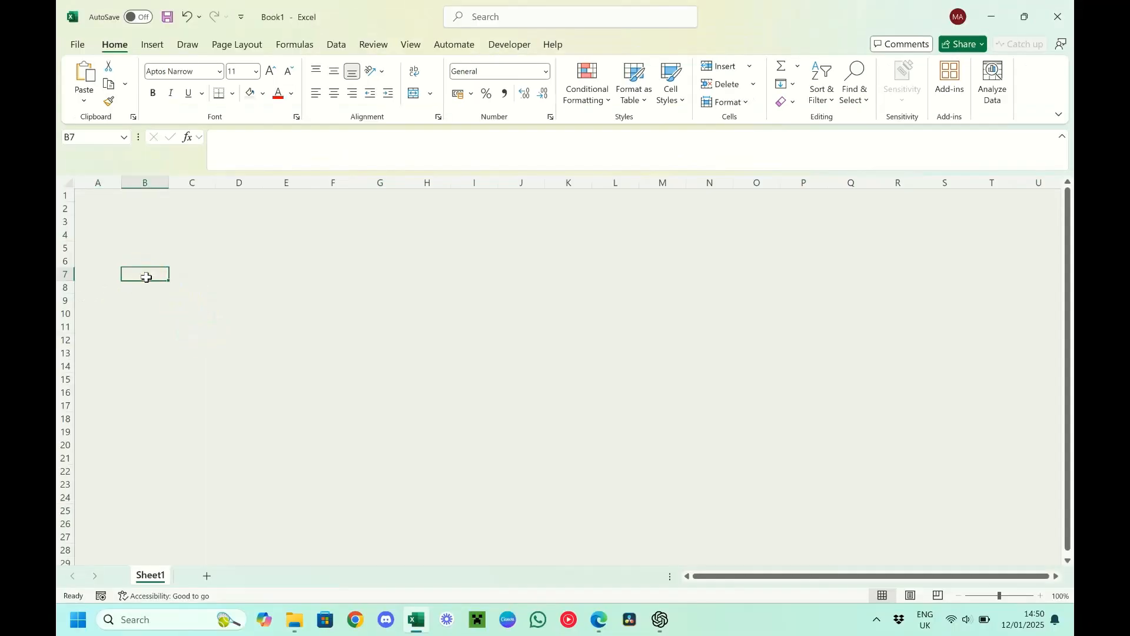
type("Tasks")
key("Tab")
key("alt+Tab")
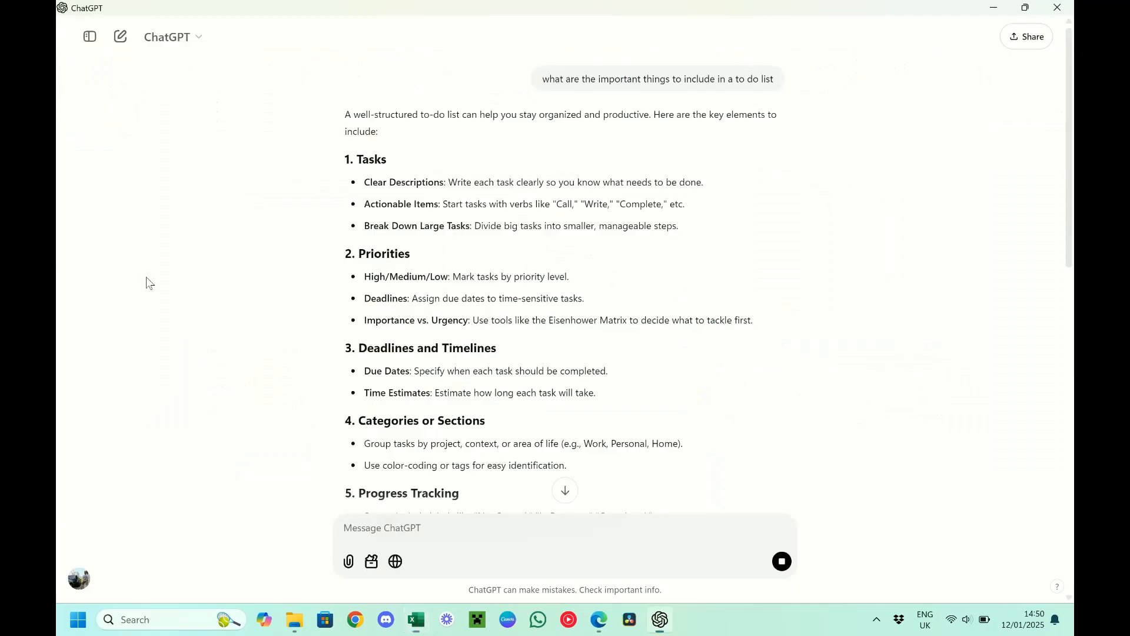
key("alt+Tab")
type("P")
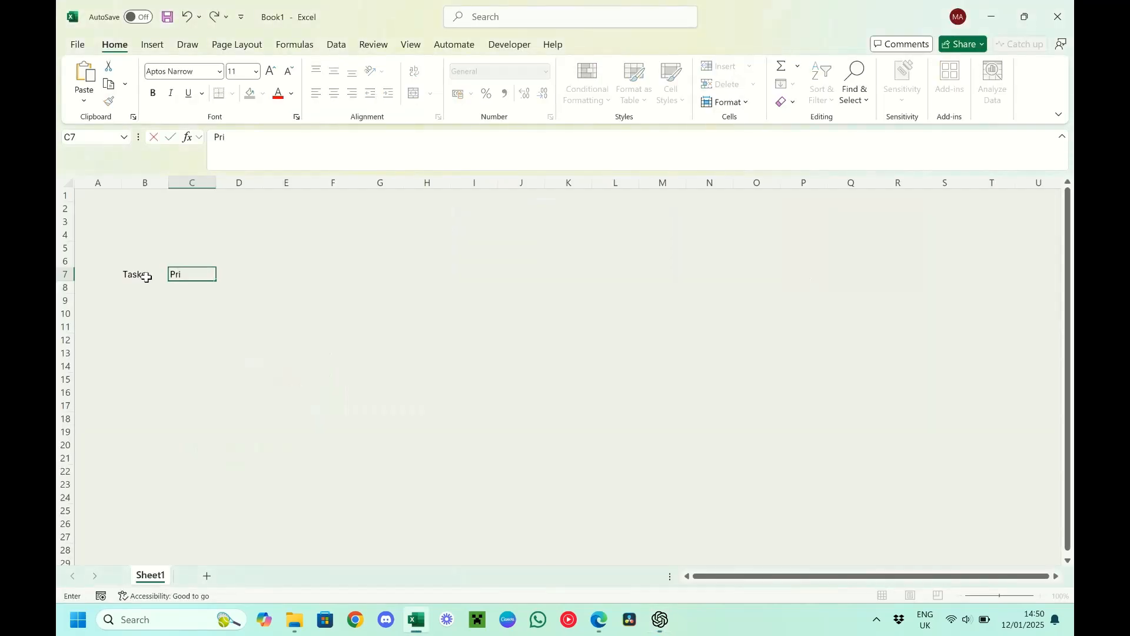
key("Tab")
Consult ChatGPT's list and add the headers Deadline in D7 and Categories in E7
key("alt+Tab")
key("alt+Tab")
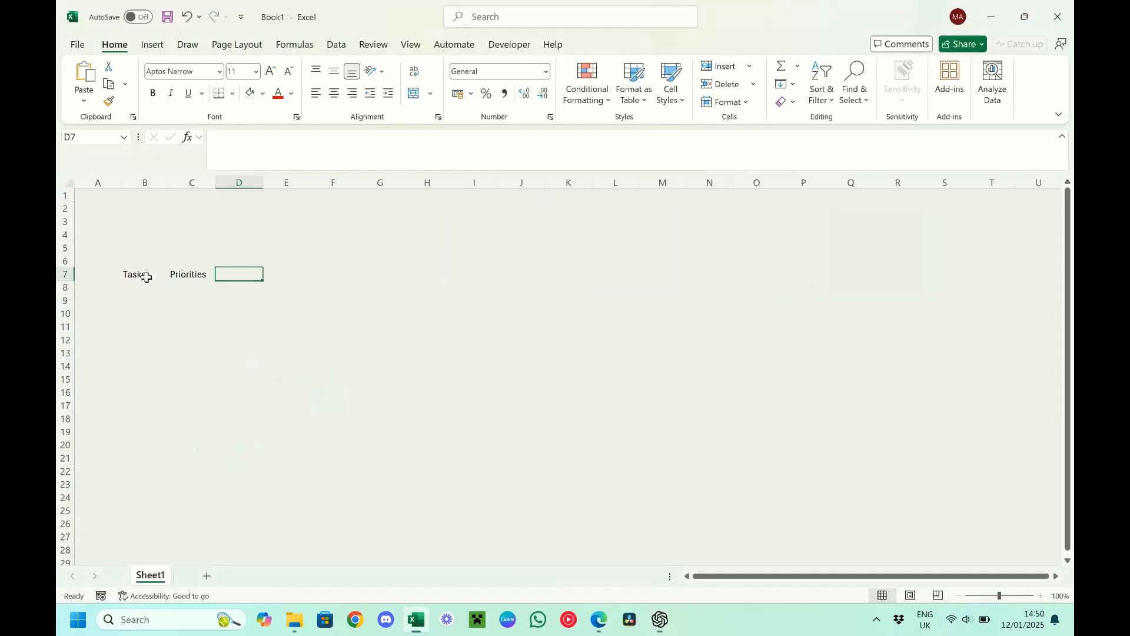
type("Deadline")
key("Tab")
key("alt+Tab")
key("alt+Tab")
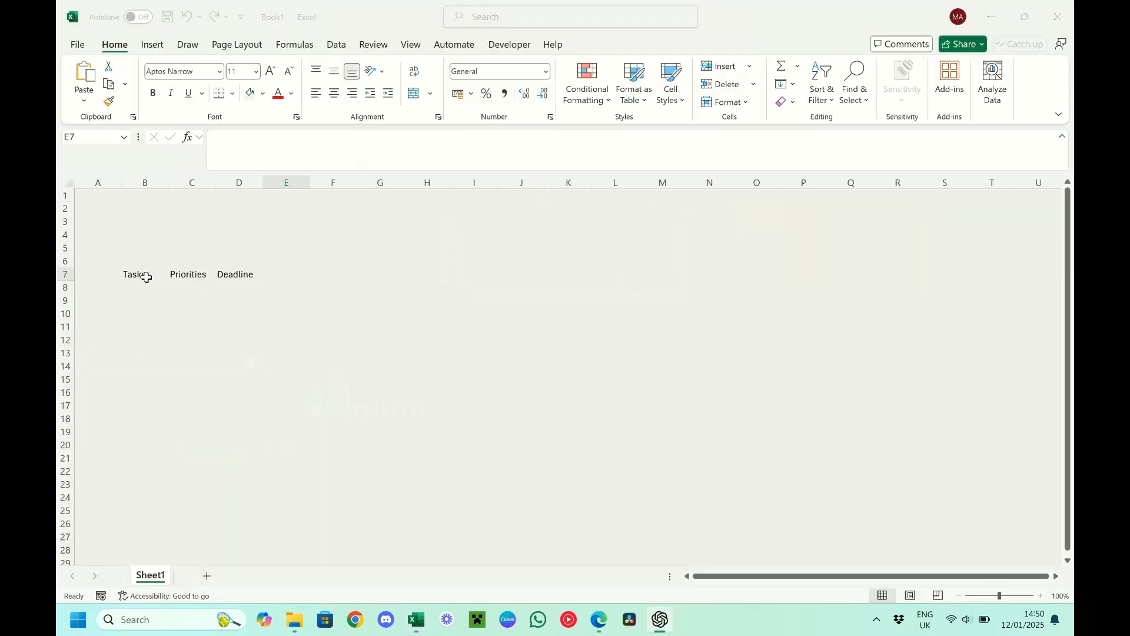
type("Categories")
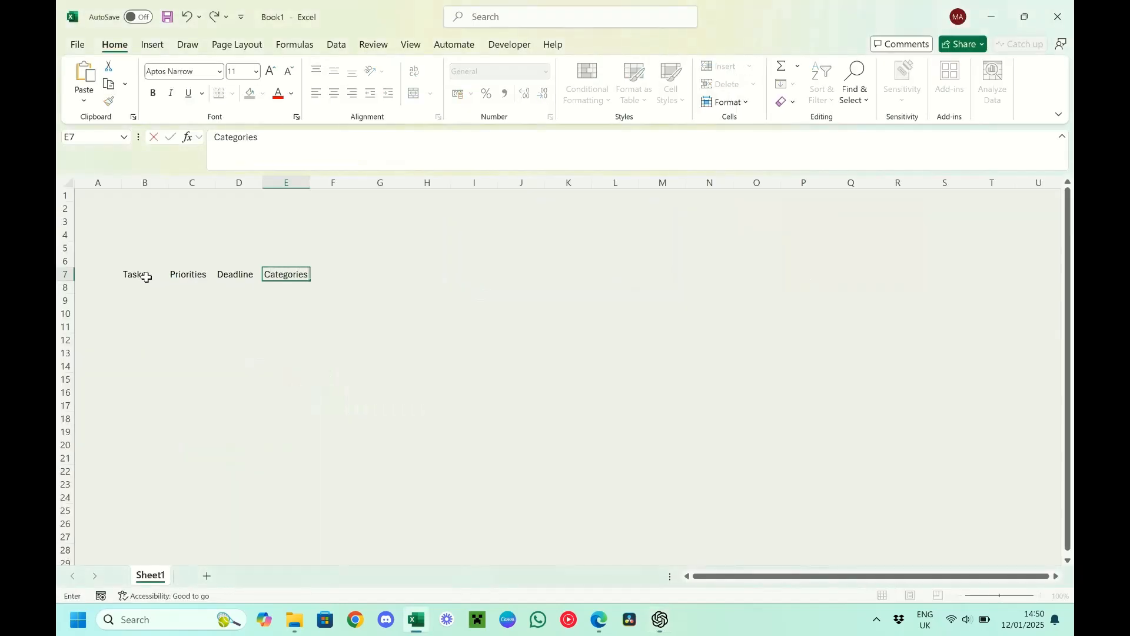
key("Tab")
Consult ChatGPT's list further and add the headers Progress in F7 and Notes in G7
key("alt+Tab")
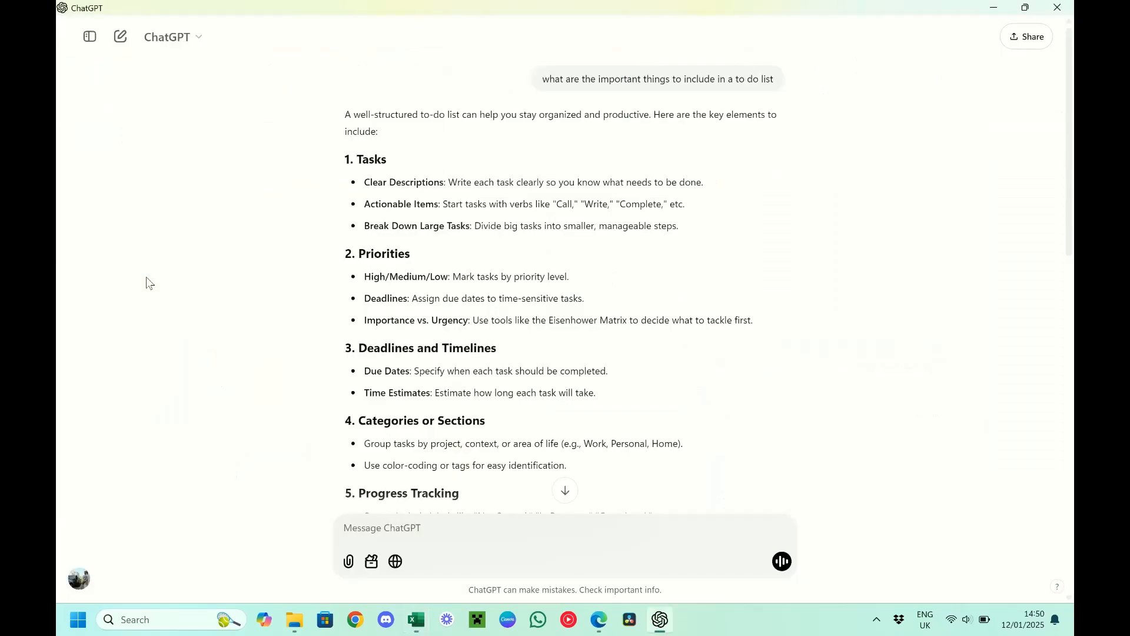
key("alt+Tab")
type("Pro")
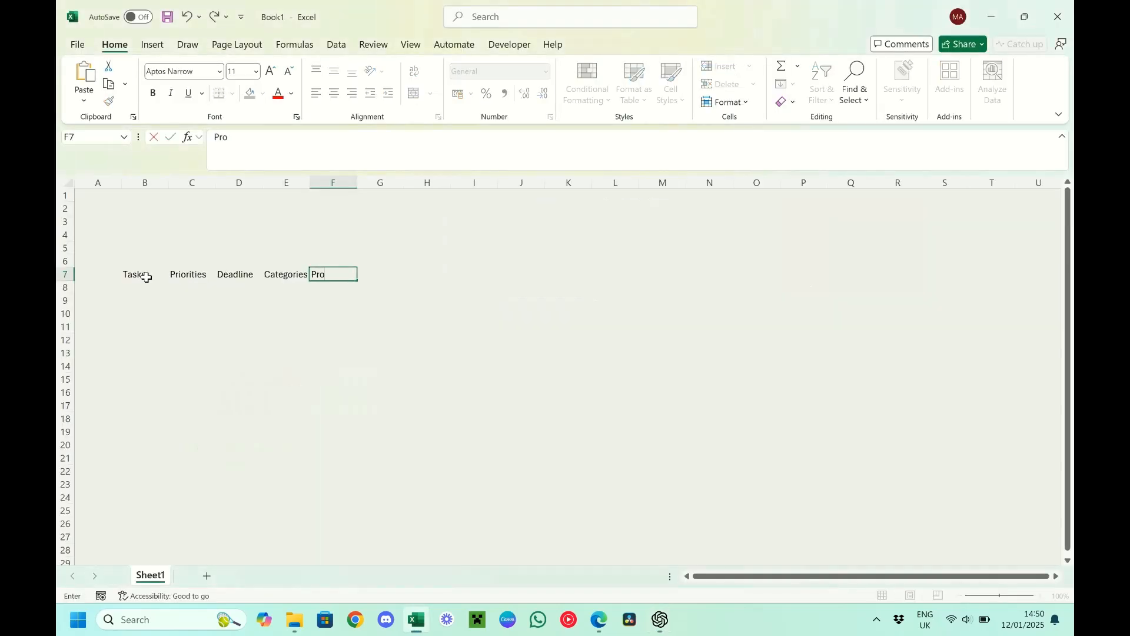
type("gress")
key("alt+Tab")
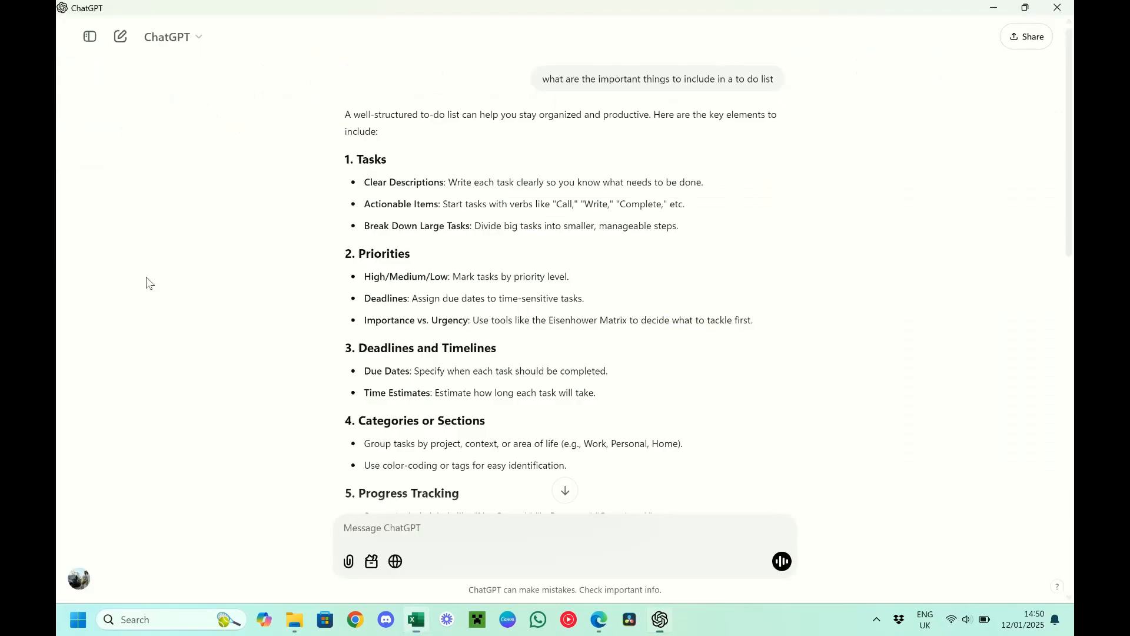
scroll(484, 288, "down", 5)
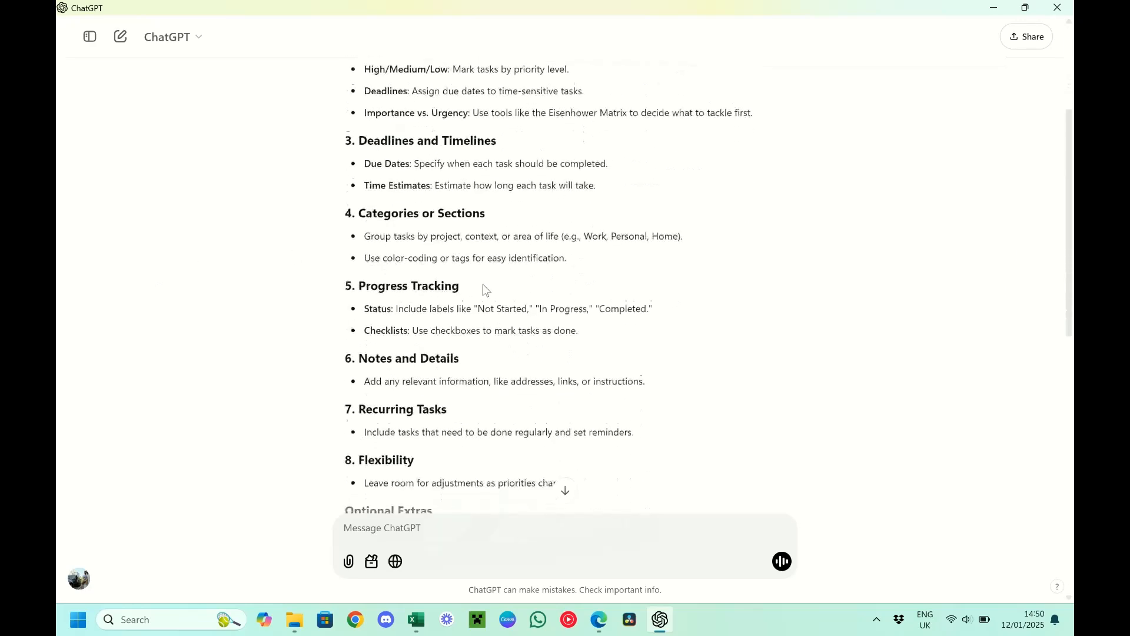
key("alt+Tab")
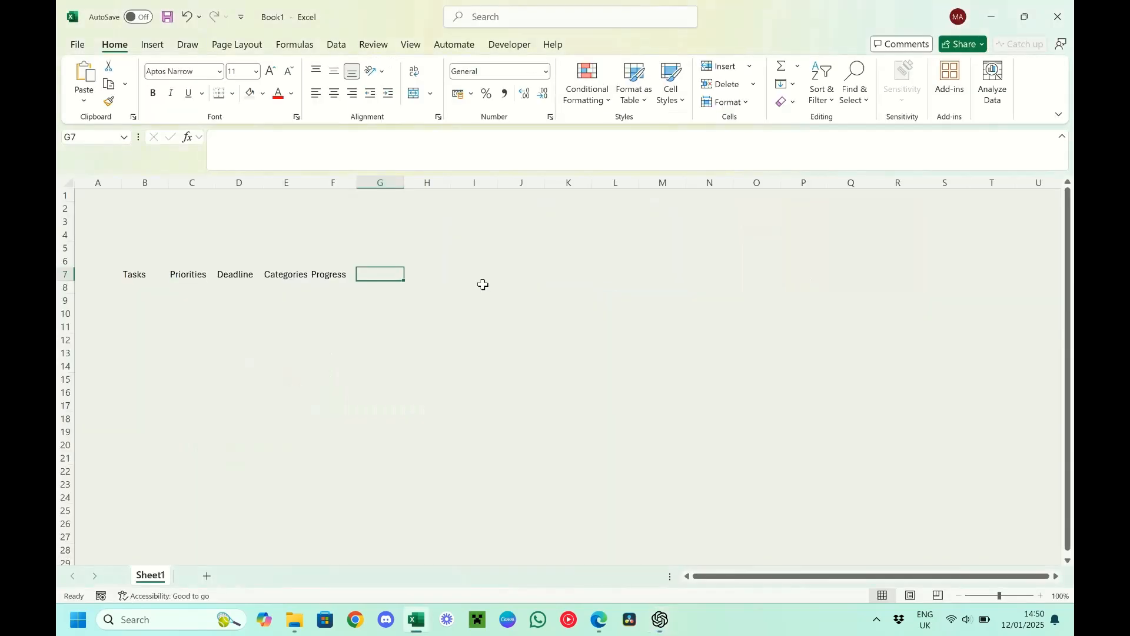
type("Notes")
key("Tab")
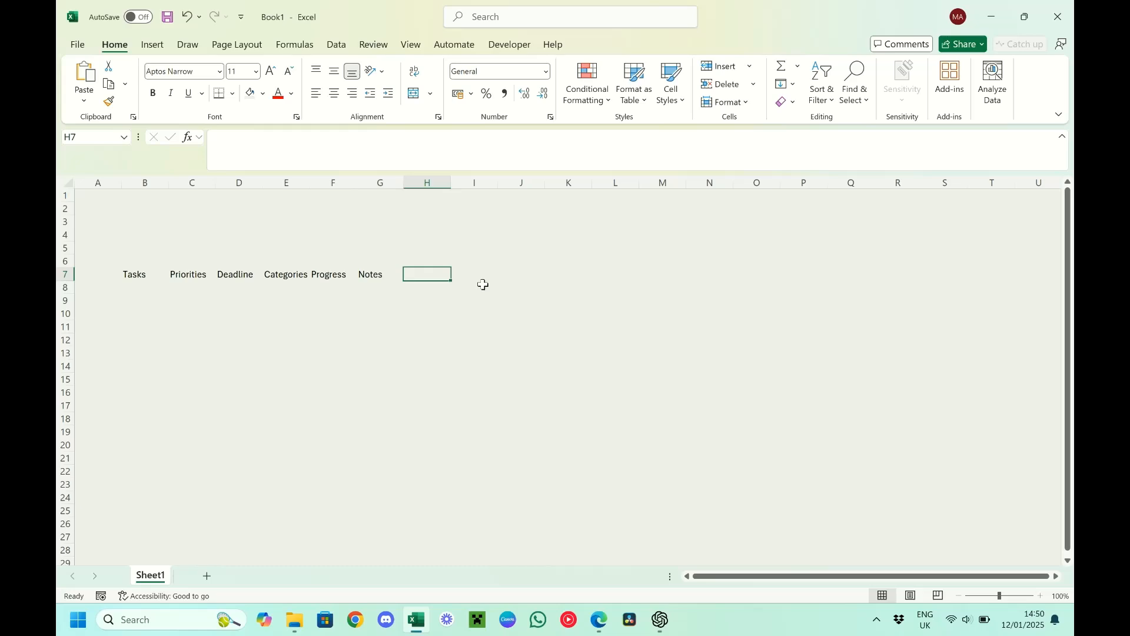
Add the header Recurring in H7 and check the rest of ChatGPT's list for further headers
type("Recurring")
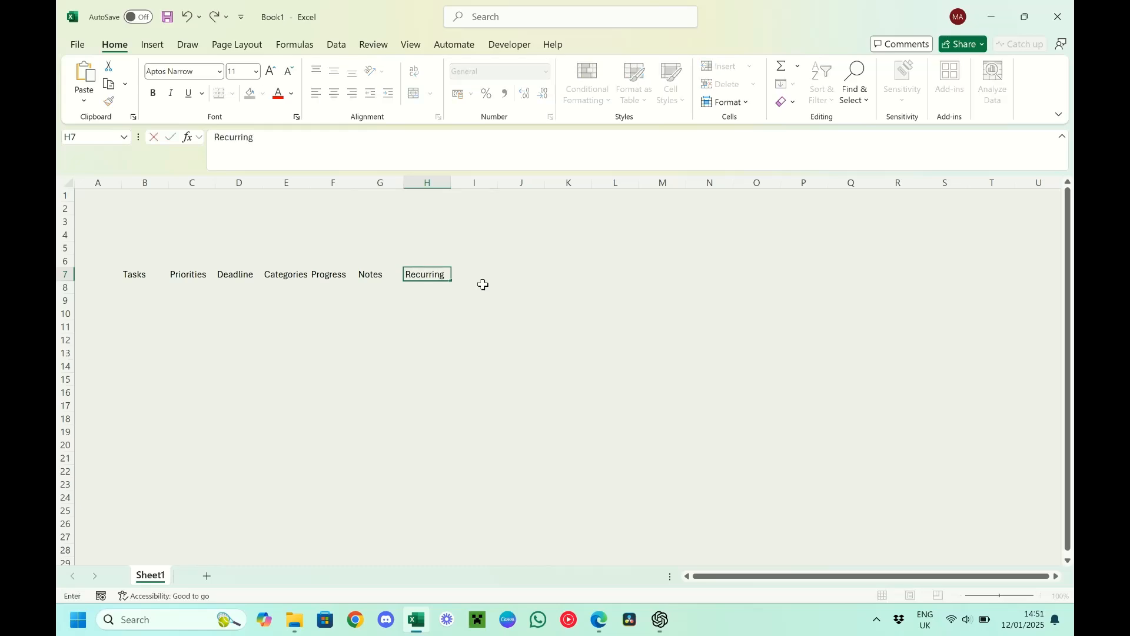
key("alt+Tab")
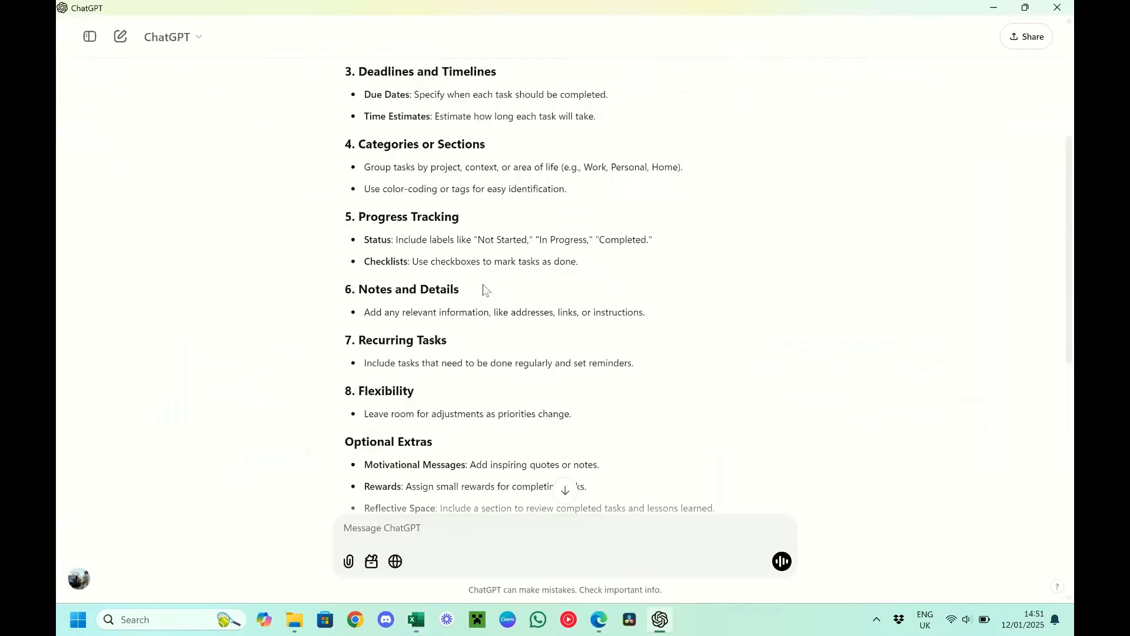
scroll(482, 289, "down", 2)
key("alt+Tab")
key("Tab")
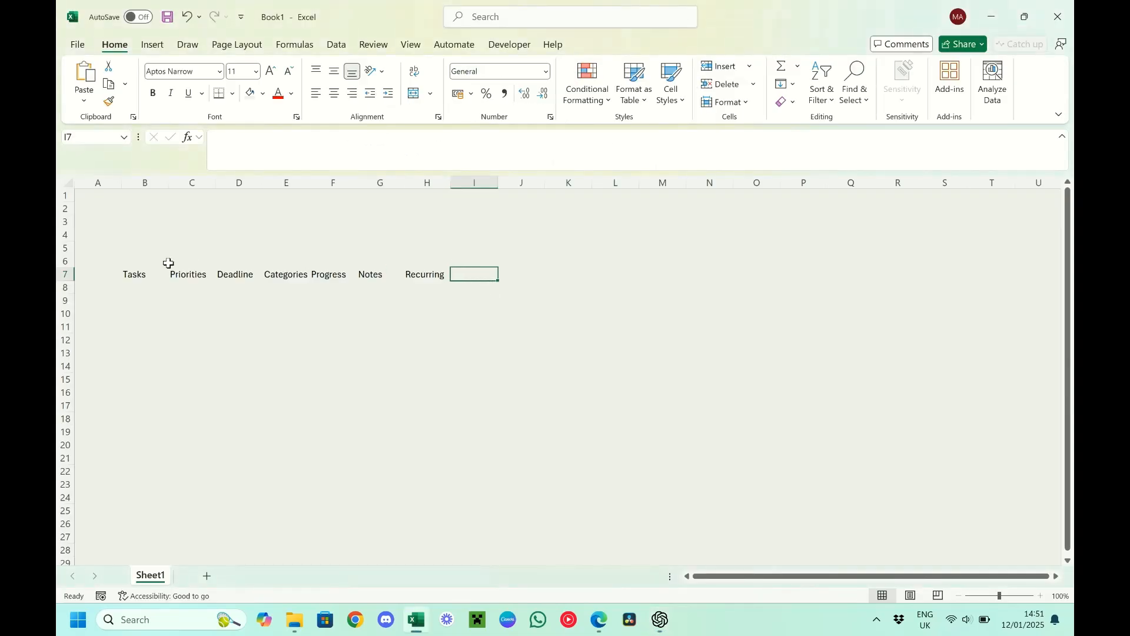
Make the headers in B7:H7 bold and centred, and increase their font size by three increments
left_click(135, 274)
left_click_drag(135, 275, 412, 274)
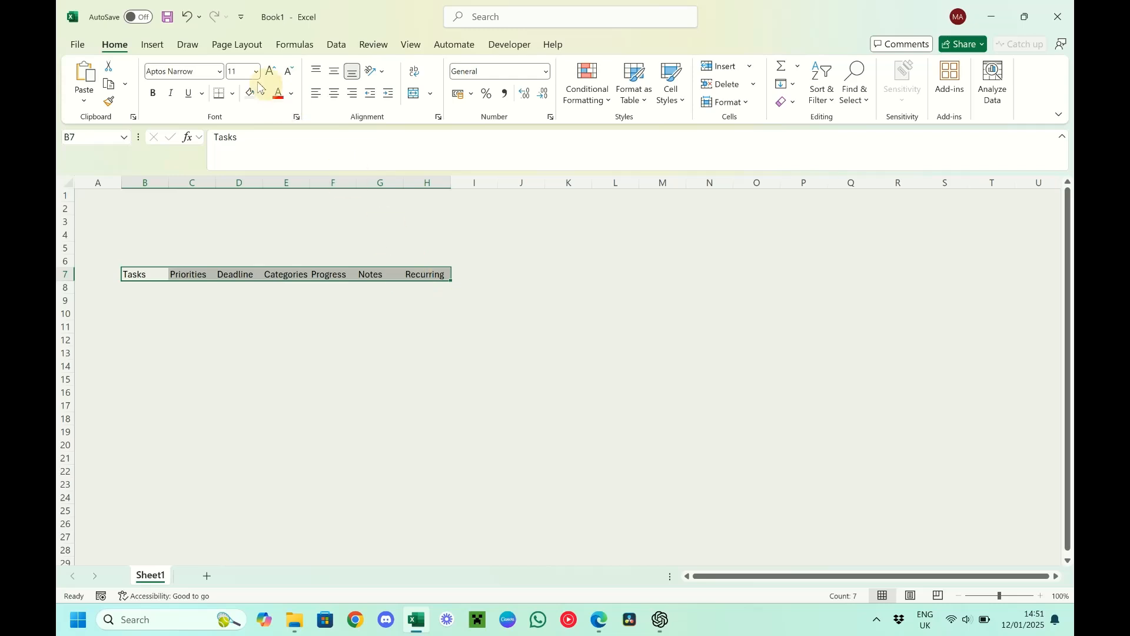
left_click(153, 92)
left_click(334, 92)
left_click(270, 70)
left_click(271, 70)
left_click(271, 70)
Autofit the widths of columns B to H to their headers, then select cell B8
left_click_drag(148, 183, 452, 180)
double_click(452, 180)
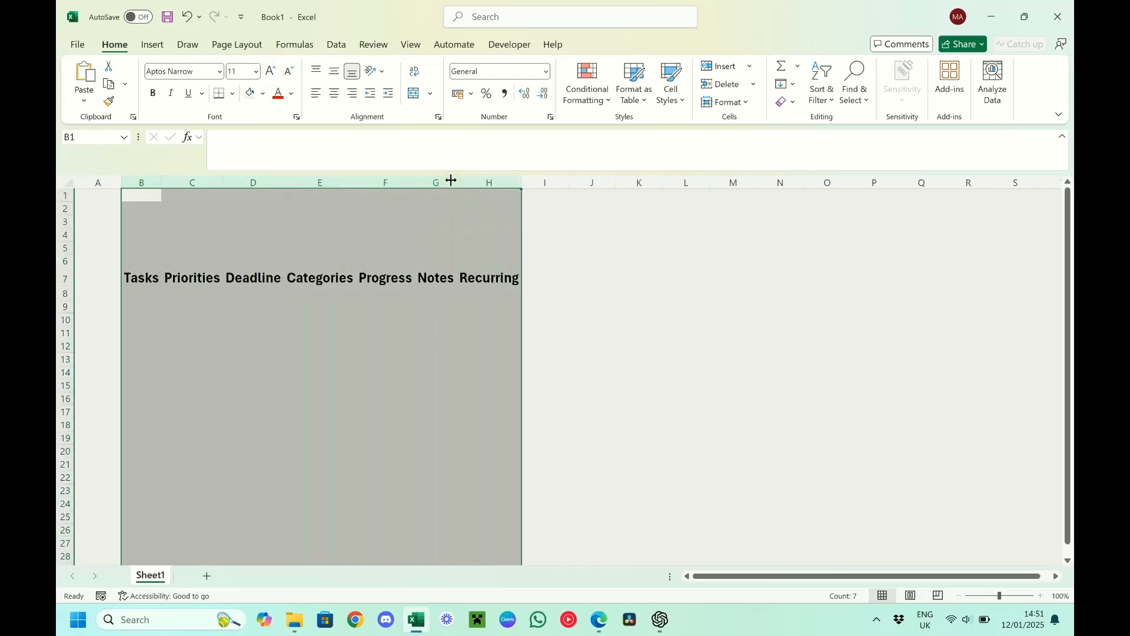
left_click(142, 294)
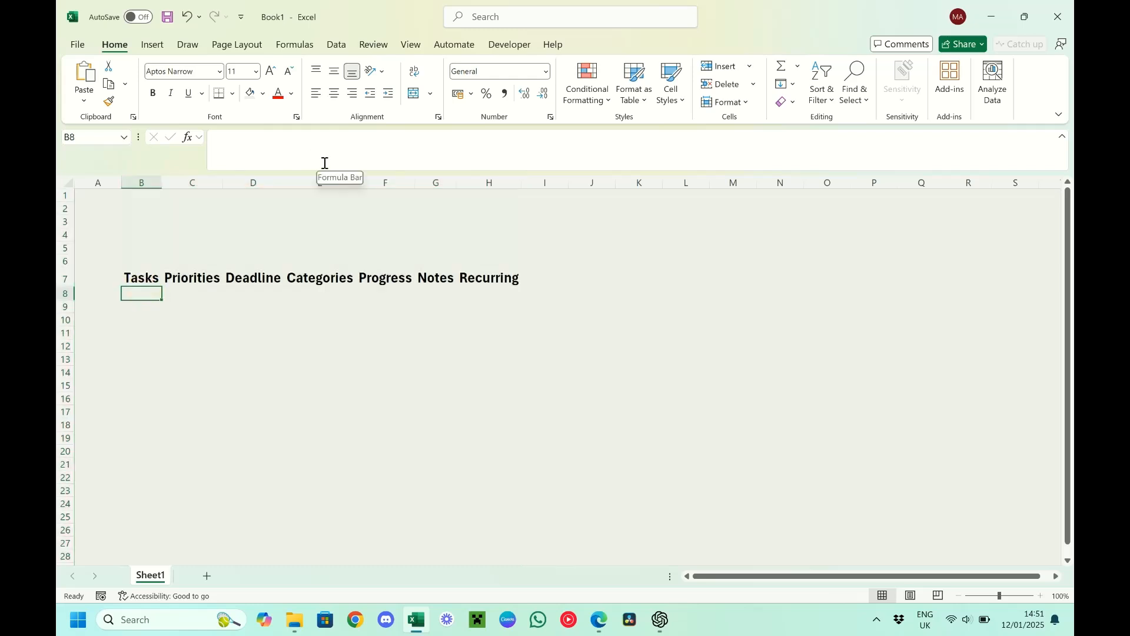
Enter Task 2 in cell B8 as the first entry under the Tasks header
type("Task 2")
key("Tab")
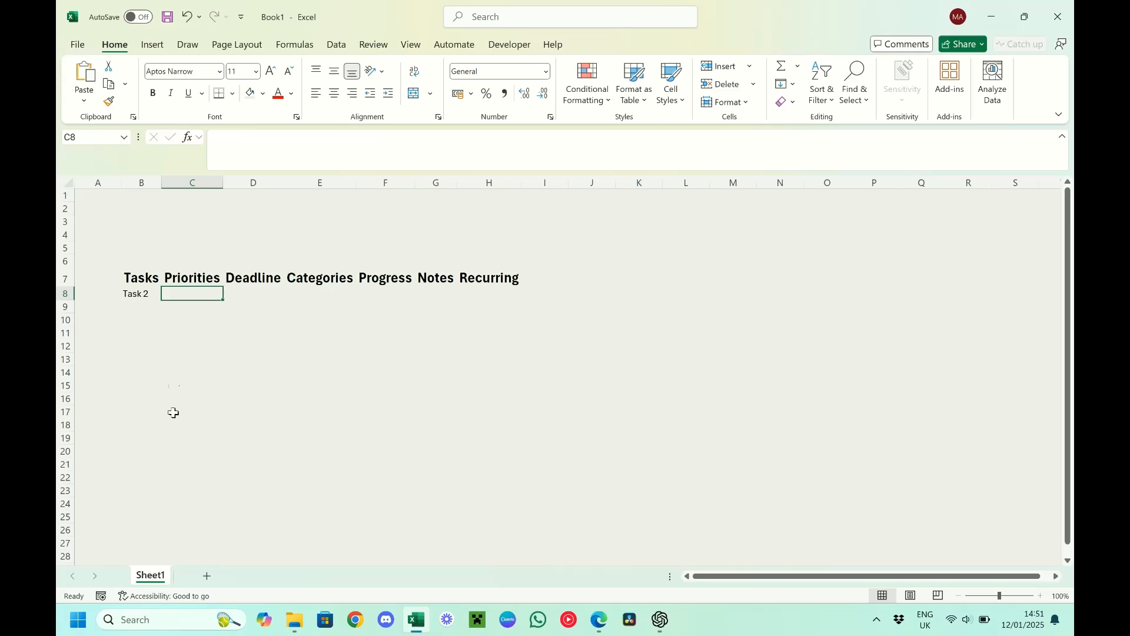
Add a second worksheet named settings and rename Sheet1 as Main
left_click(207, 576)
double_click(198, 576)
type("settings")
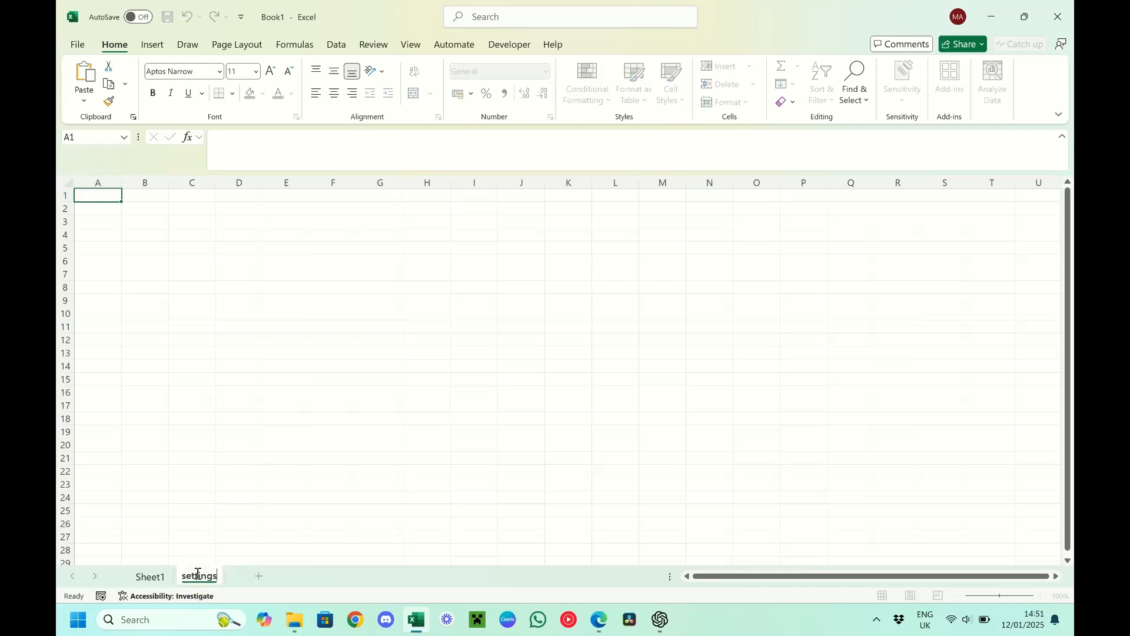
double_click(150, 576)
type("Main")
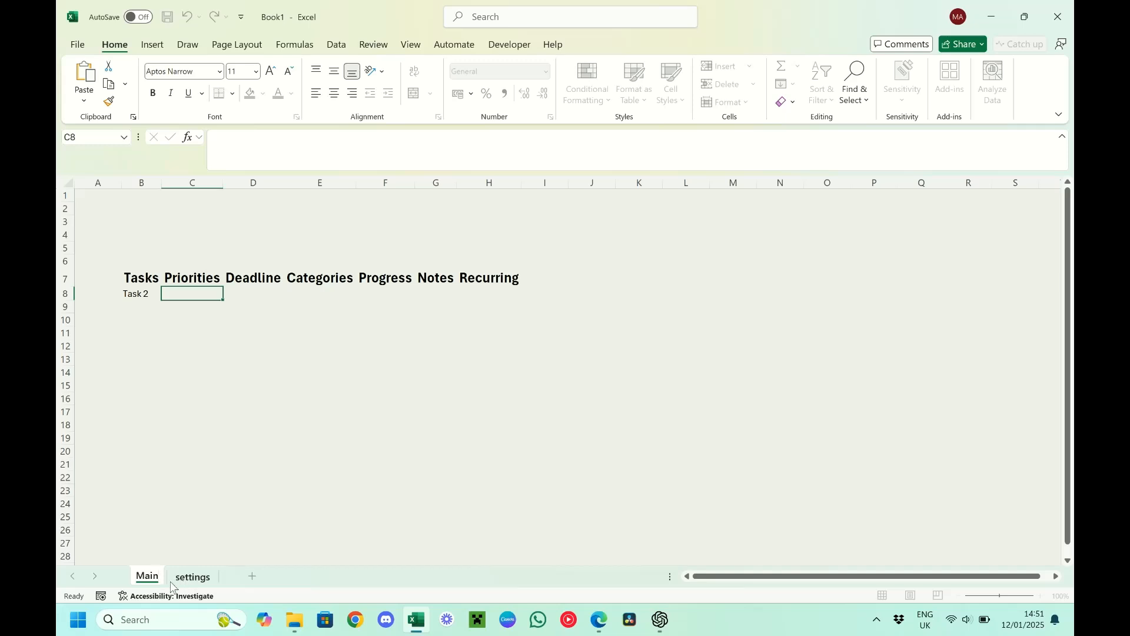
Enter the heading Priority in A1 of the settings sheet and check ChatGPT's list and the Main sheet's headers
left_click(189, 579)
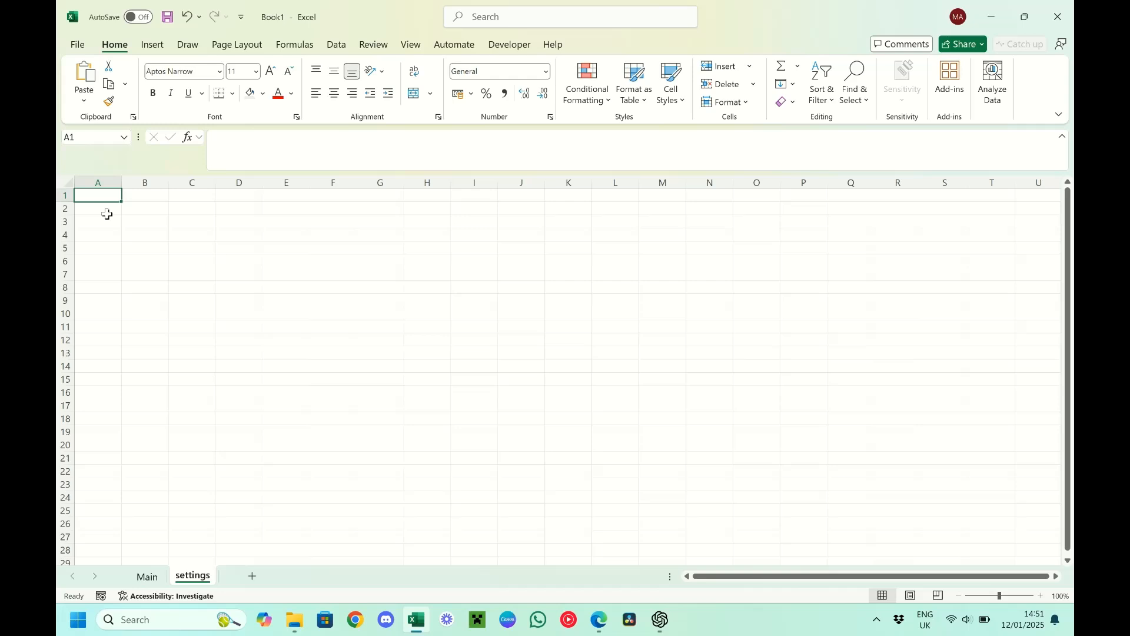
type("Pri")
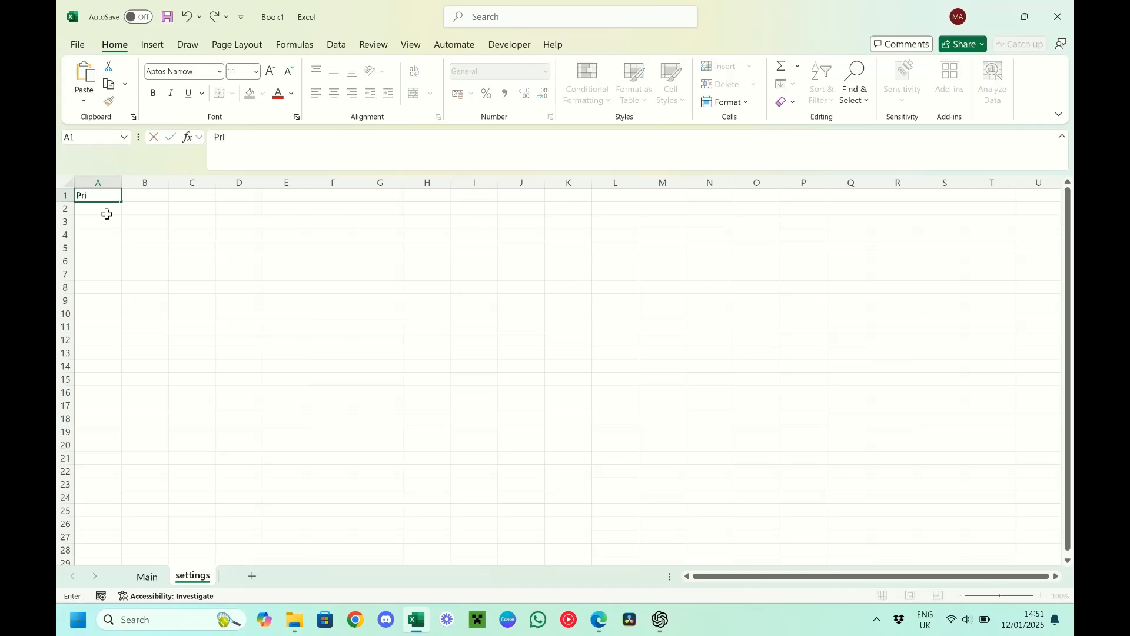
type("ority")
key("alt+Tab")
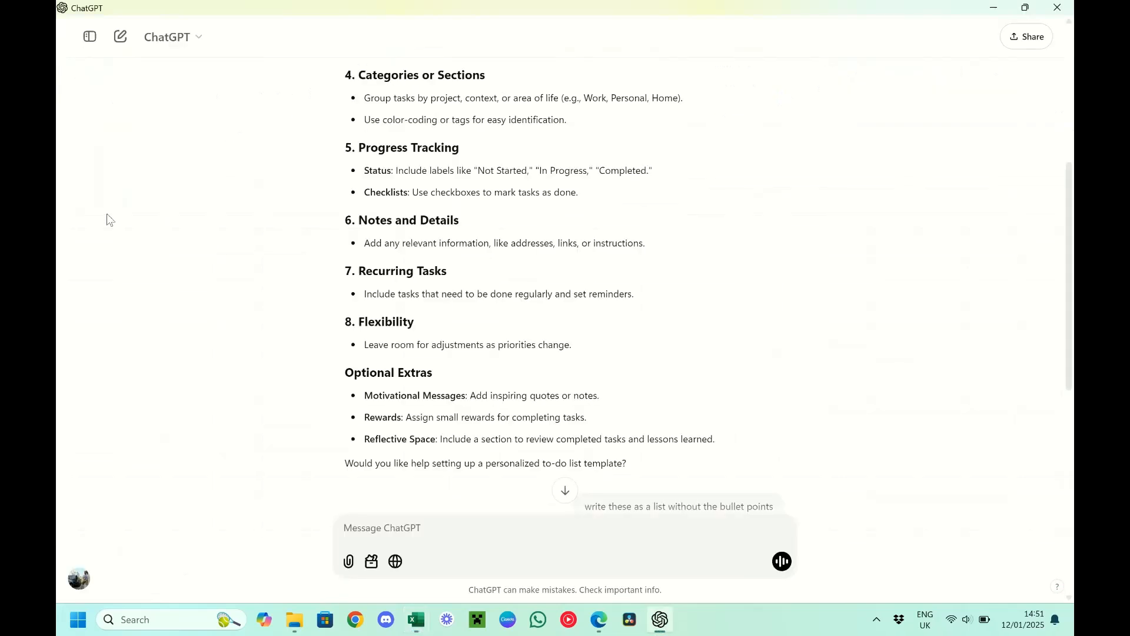
key("alt+Tab")
left_click(147, 576)
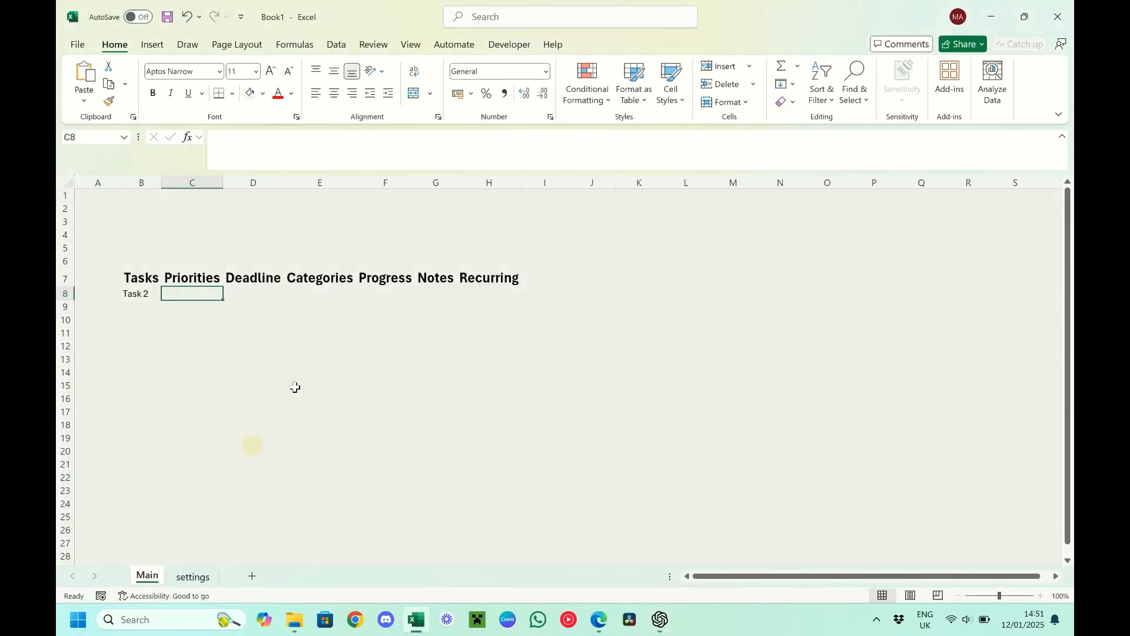
List the priority options Low, Medium and High in A3:A5 of the settings sheet
left_click(192, 577)
left_click(93, 219)
type("Low")
key("Return")
type("Medium")
key("Return")
type("High")
key("Tab")
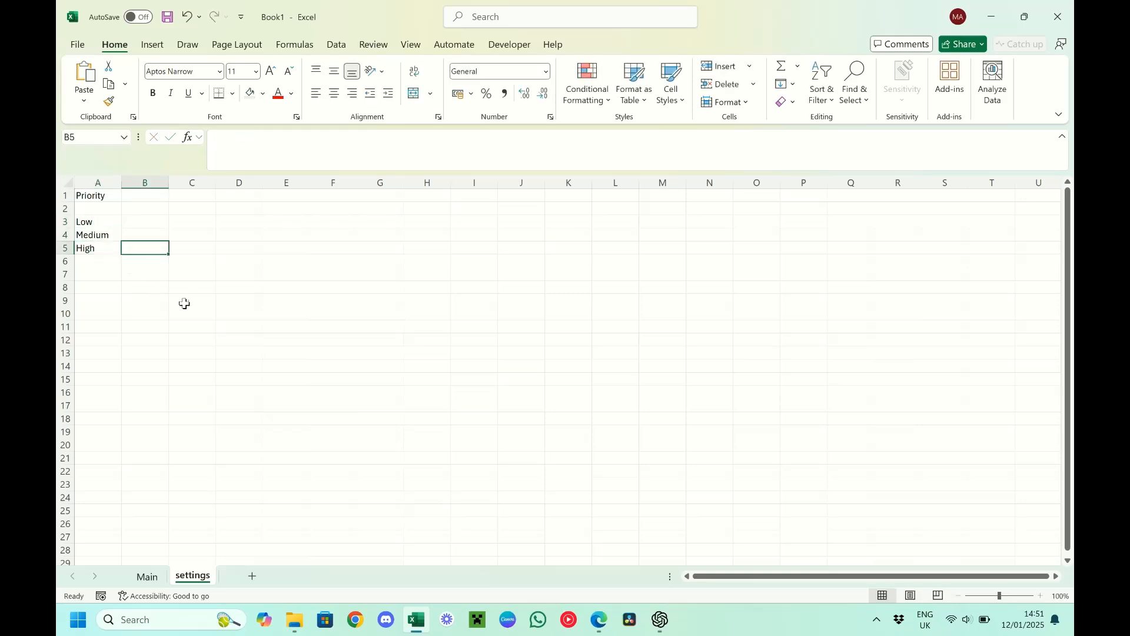
Give C8 on the Main sheet a list data validation sourced from A3:A5 of the settings sheet, and choose Low
left_click(147, 576)
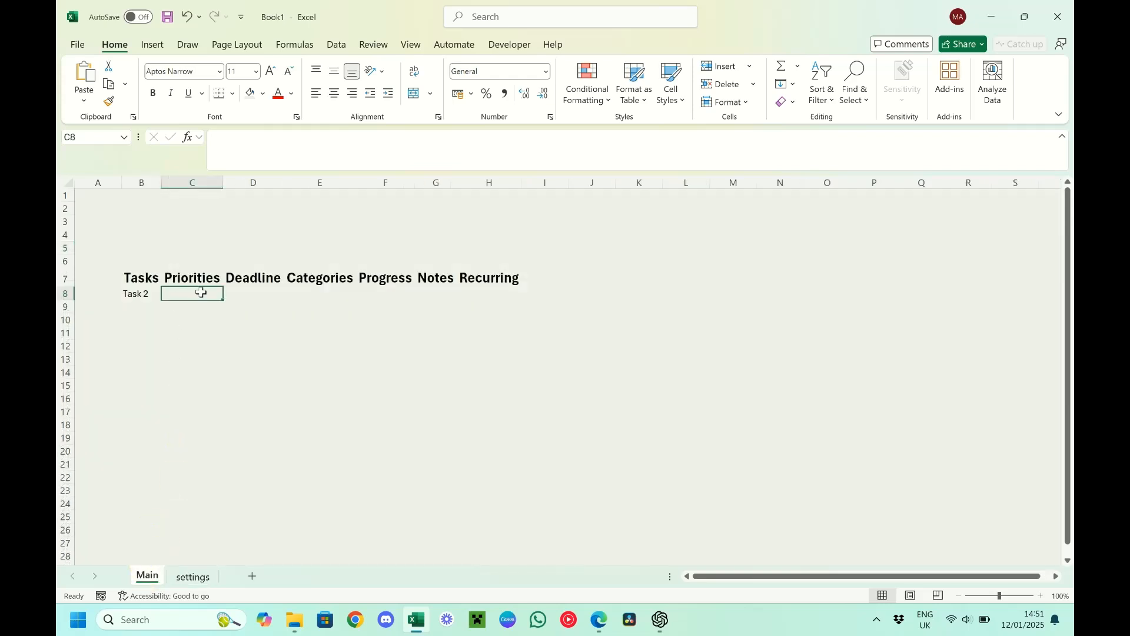
left_click(336, 46)
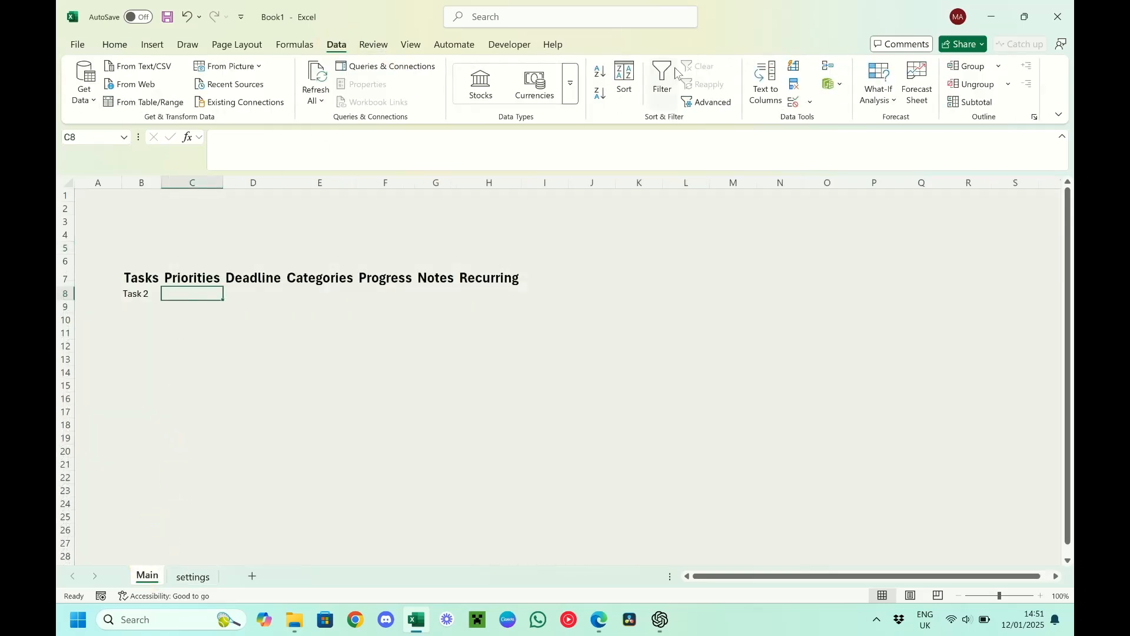
left_click(810, 102)
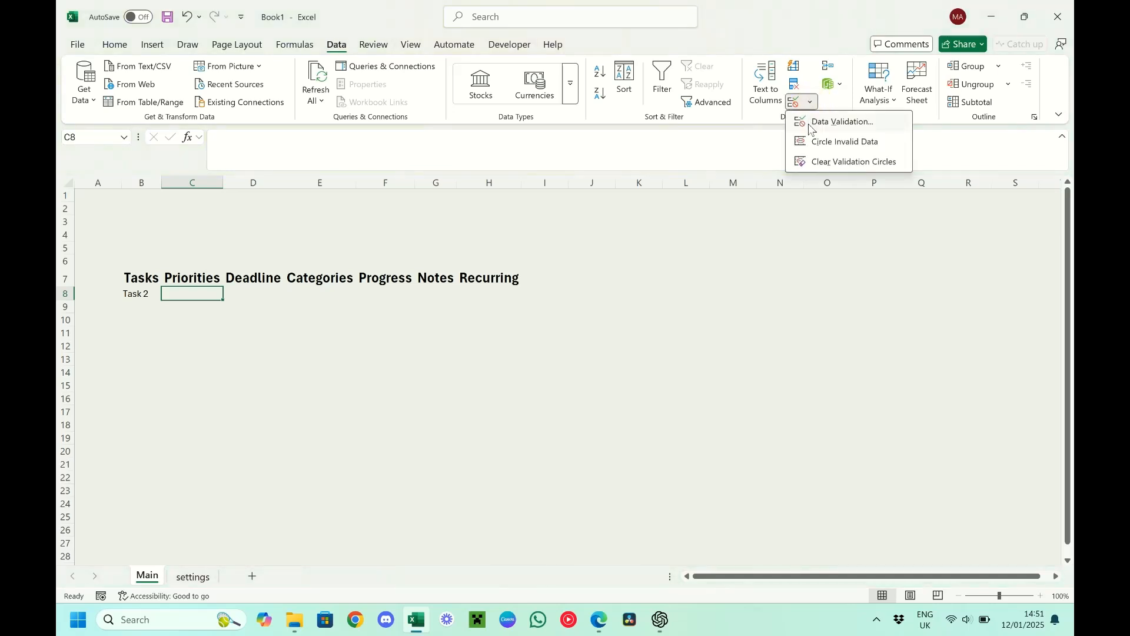
left_click(822, 121)
left_click(624, 268)
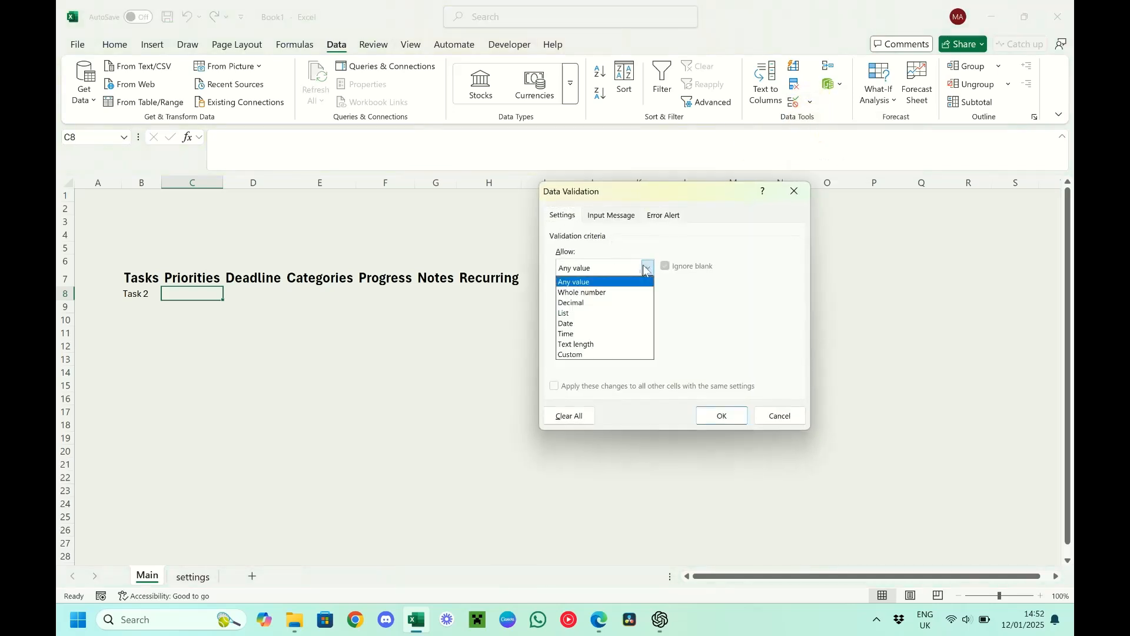
left_click(621, 303)
left_click(721, 333)
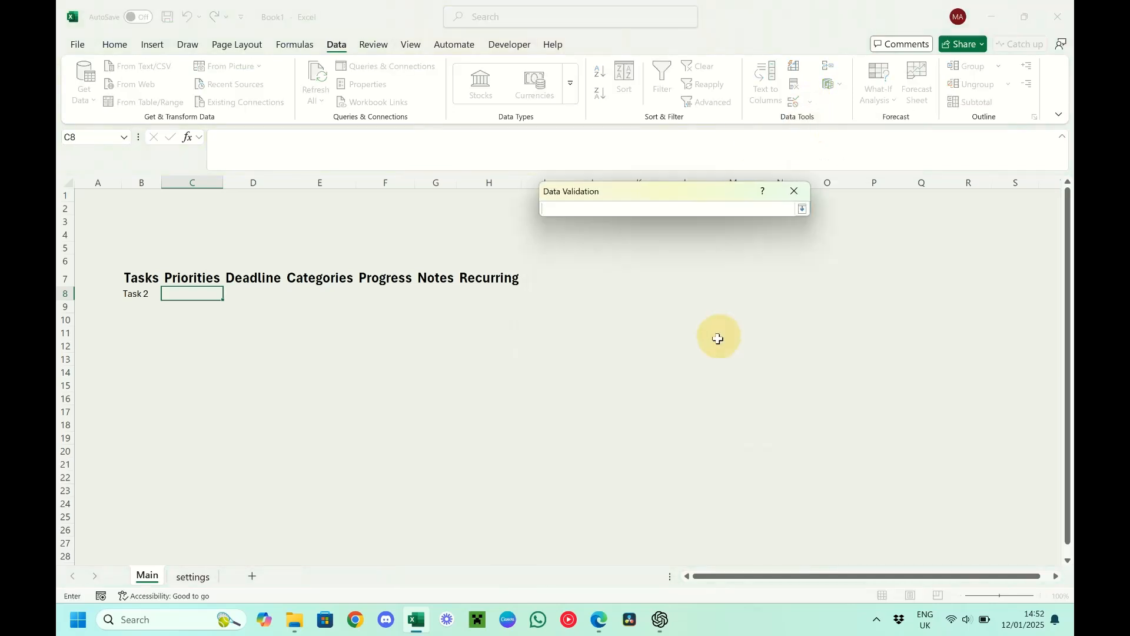
left_click(205, 582)
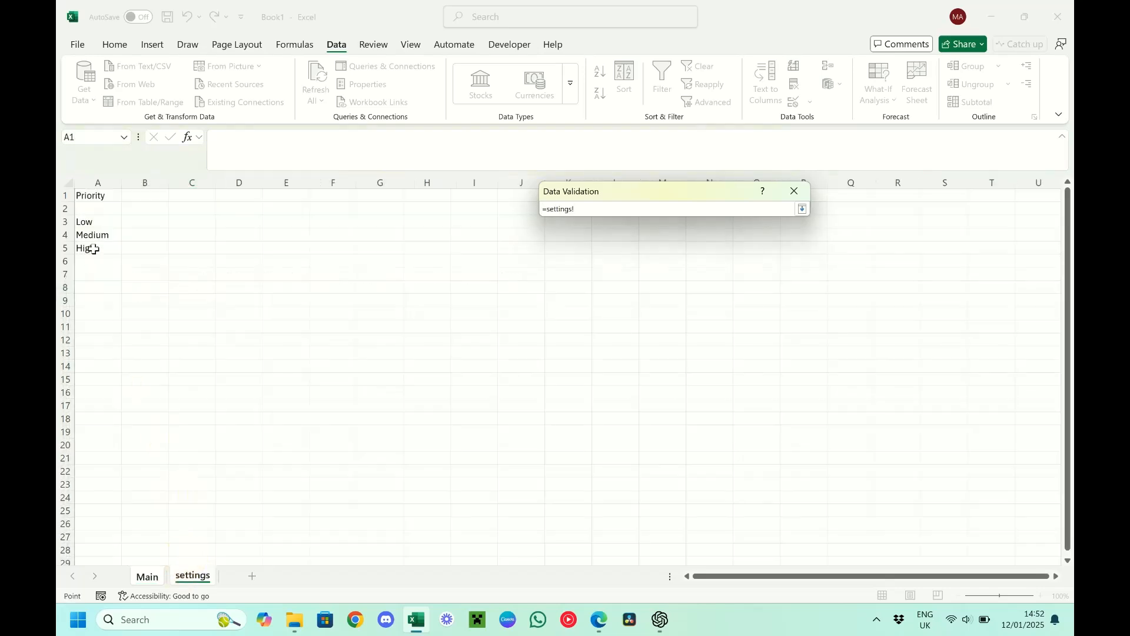
left_click_drag(89, 222, 106, 252)
key("Return")
left_click(719, 416)
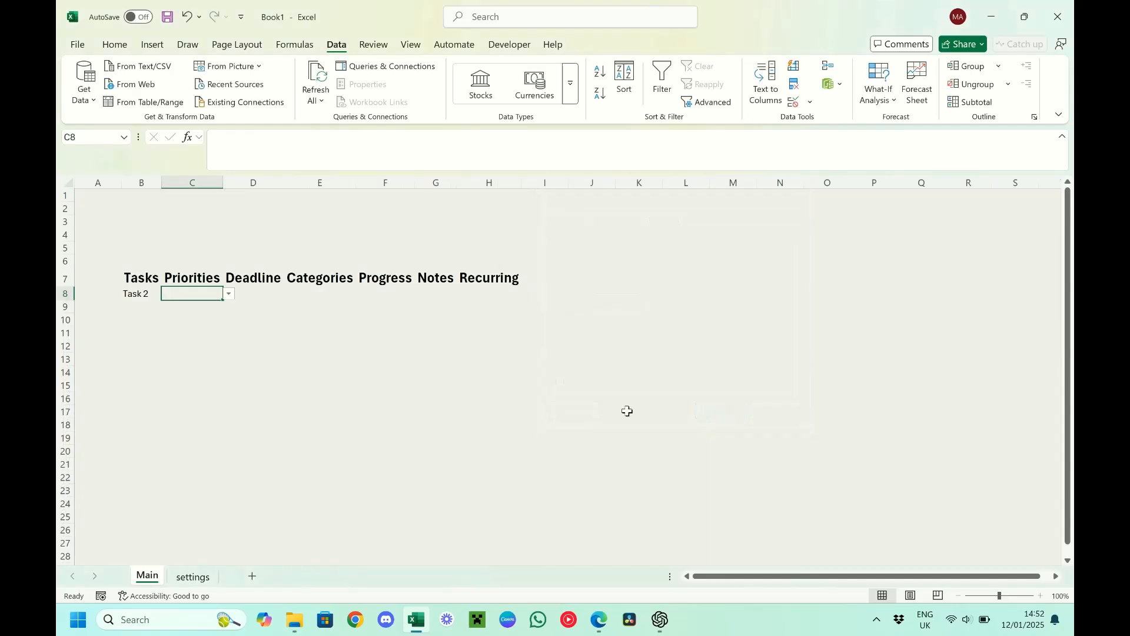
left_click(229, 295)
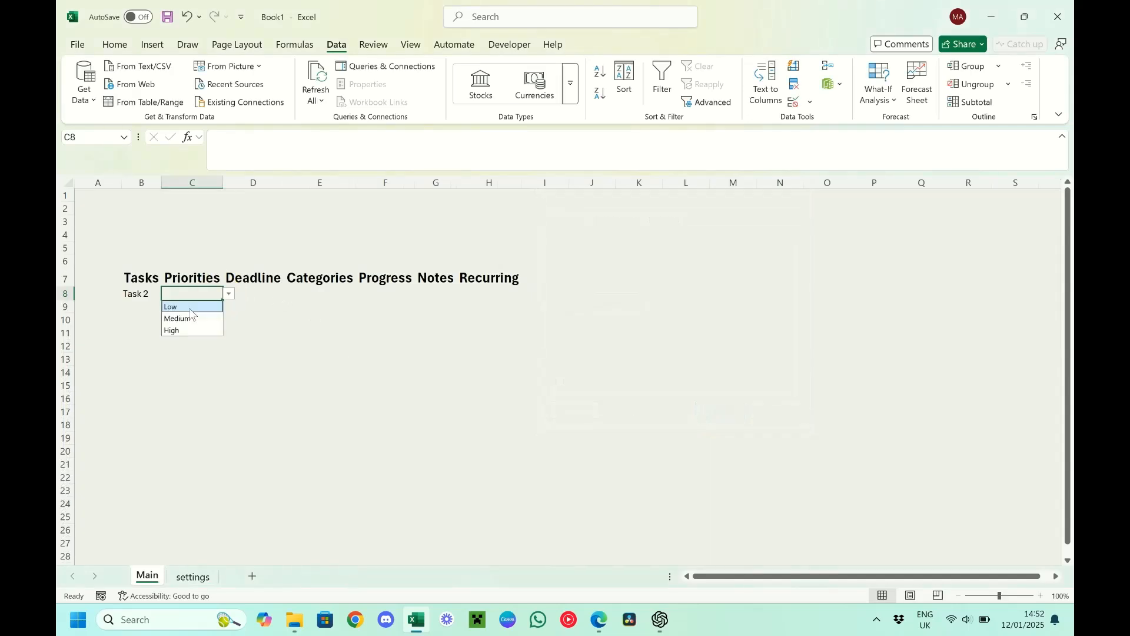
left_click(187, 308)
Widen the Deadline and Categories columns and enter the deadline 21/5/25 in D8
left_click_drag(292, 193, 333, 187)
left_click(279, 293)
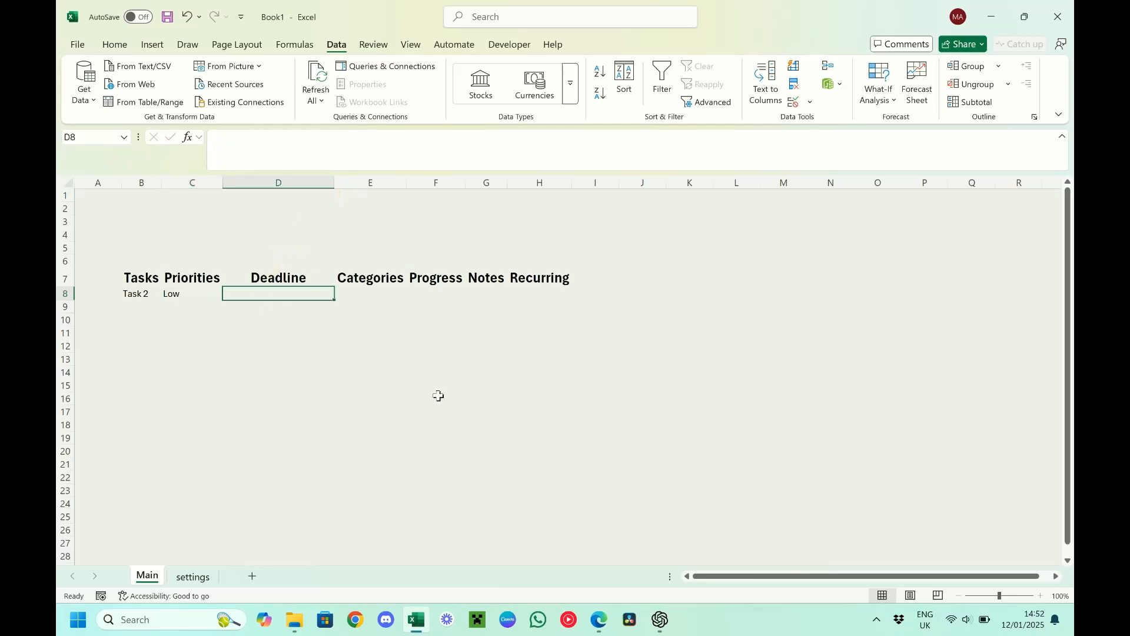
type("21/5/25")
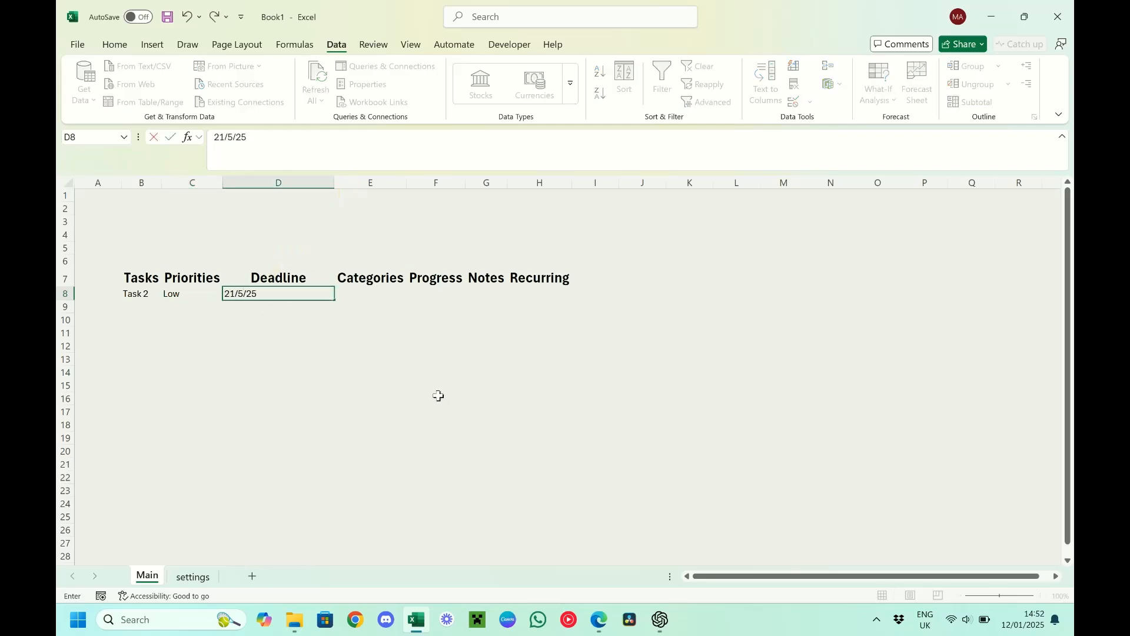
key("Tab")
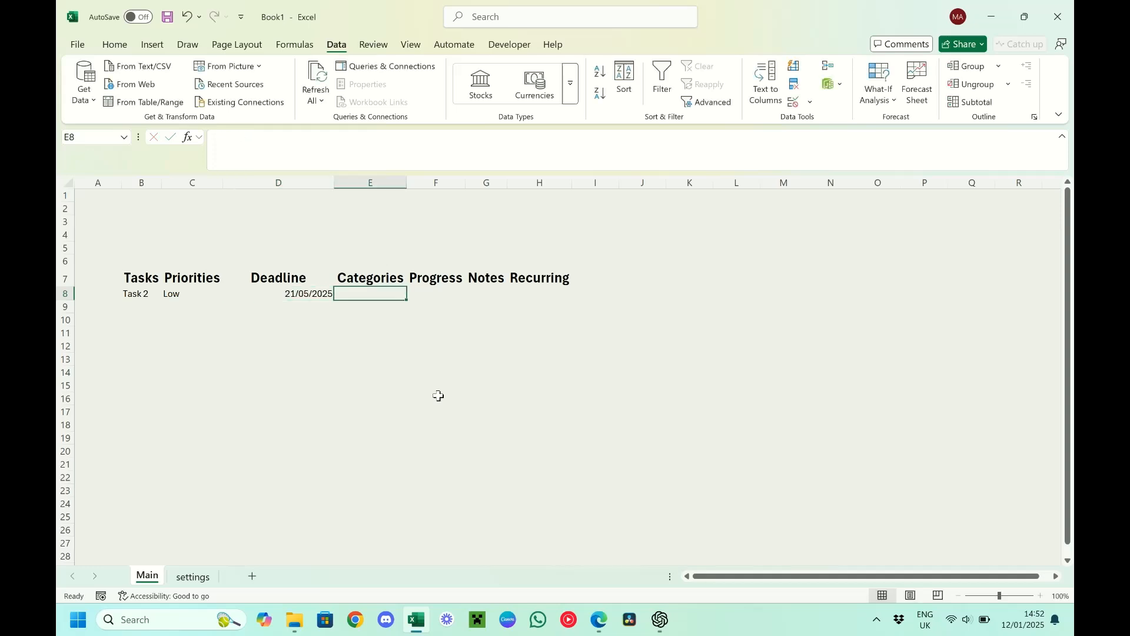
left_click_drag(407, 183, 488, 186)
On the settings sheet, enter the heading Categories in C1 and the options work, personal and hobby in C3:C5
left_click(193, 576)
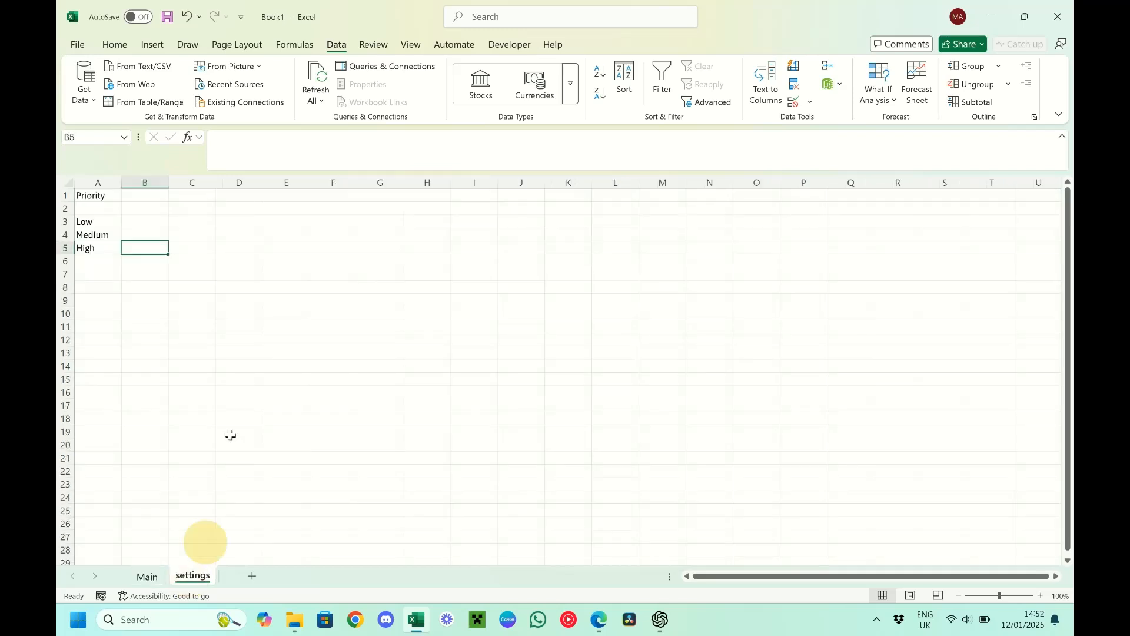
left_click(199, 197)
type("Categories")
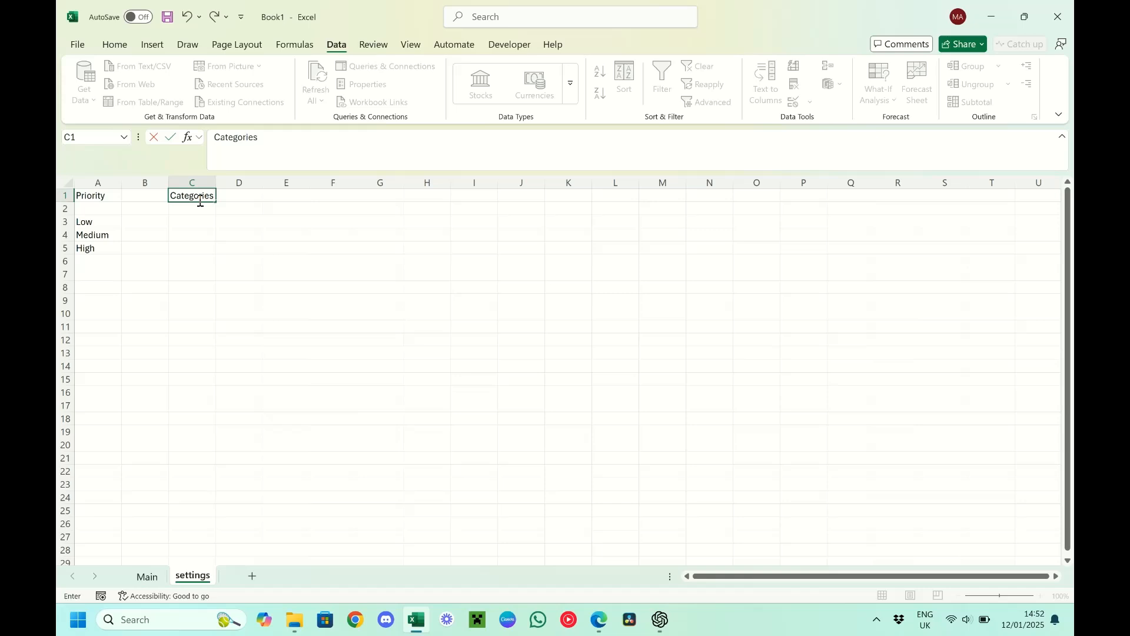
key("Return")
key("Return")
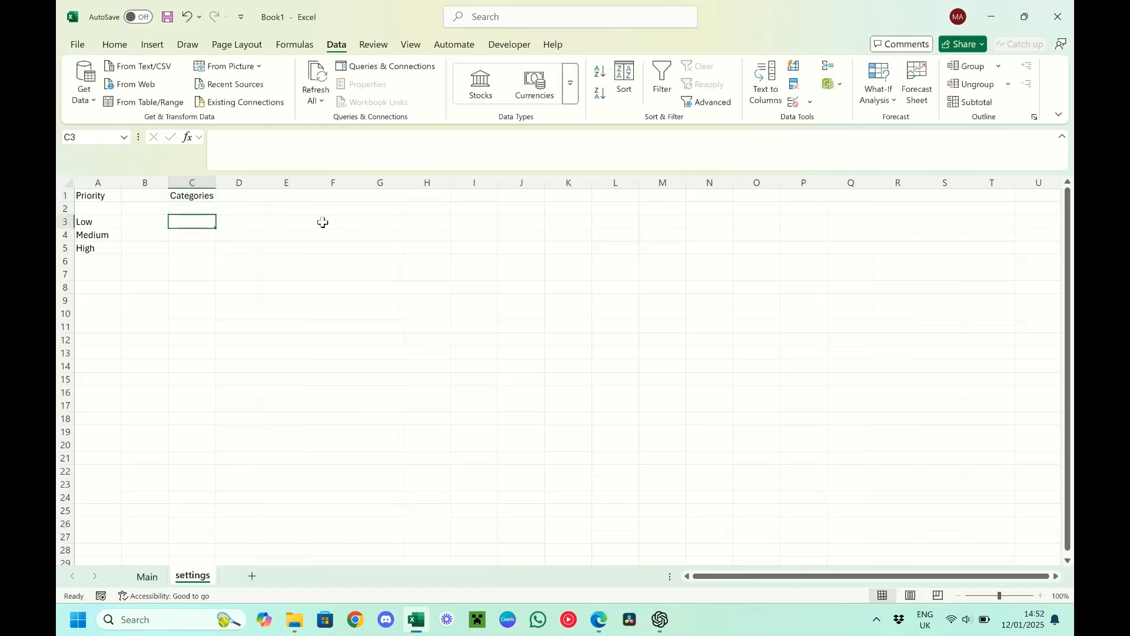
type("work")
key("Return")
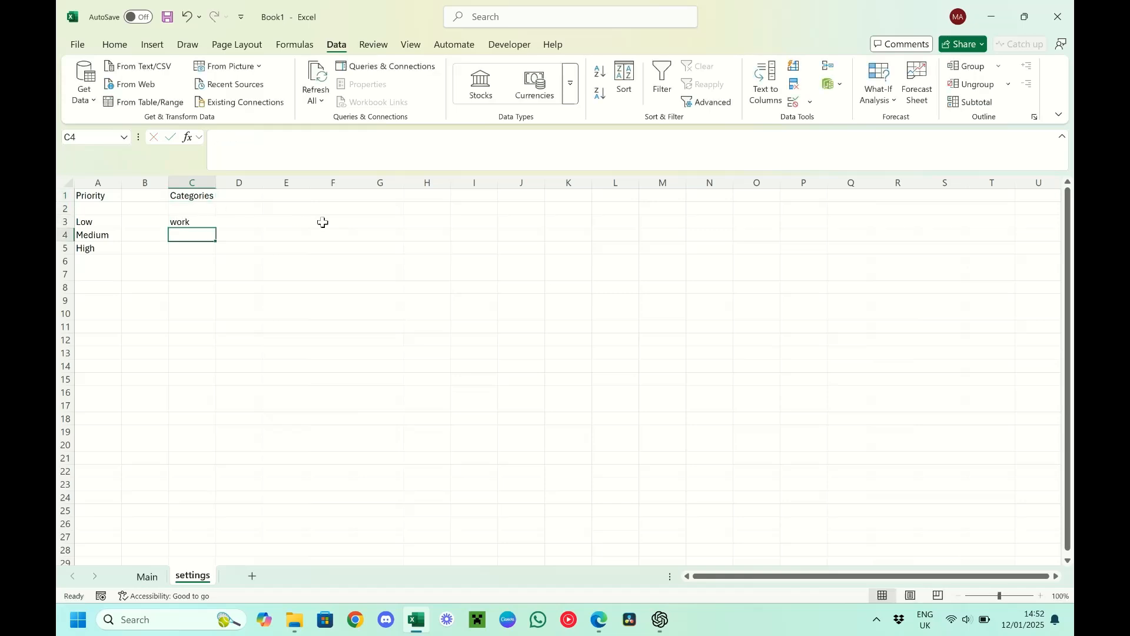
type("per")
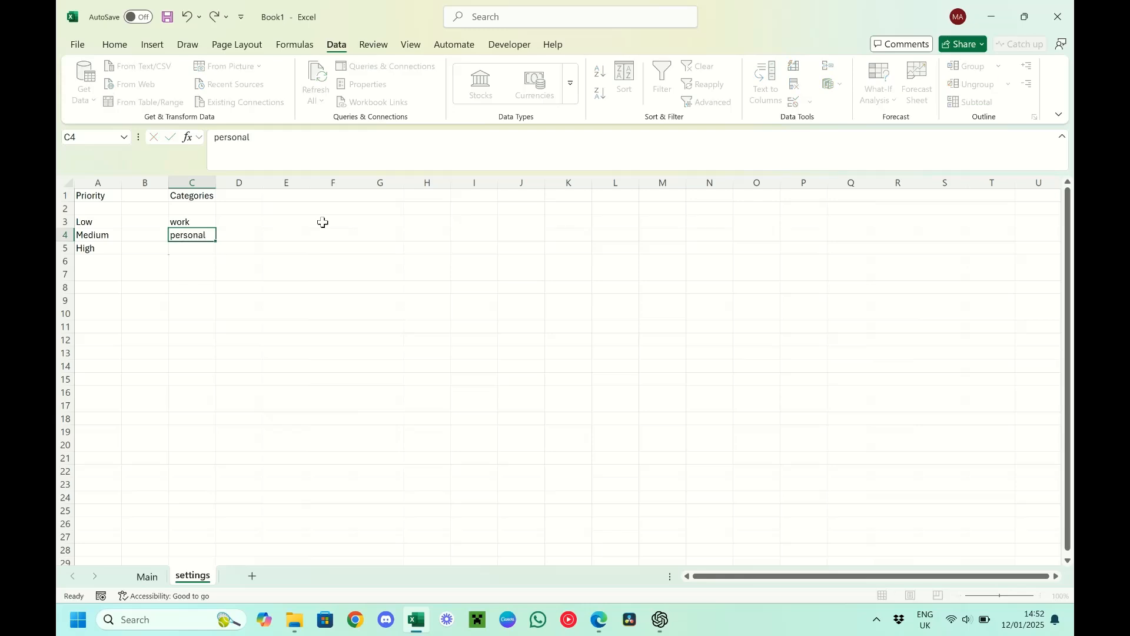
type("sonal")
key("Return")
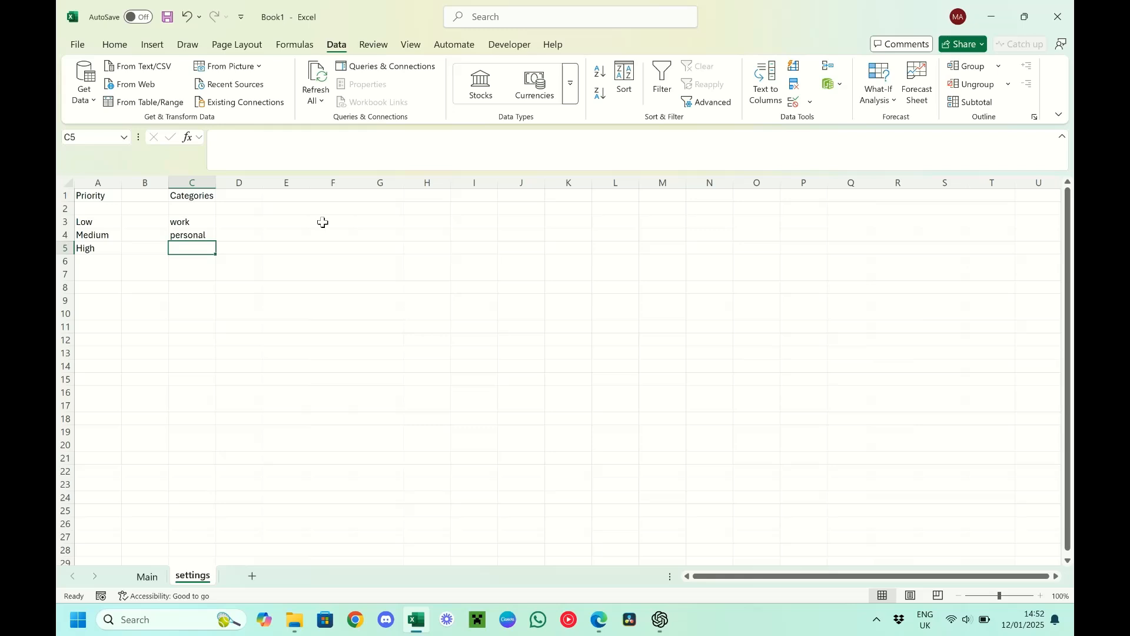
type("h")
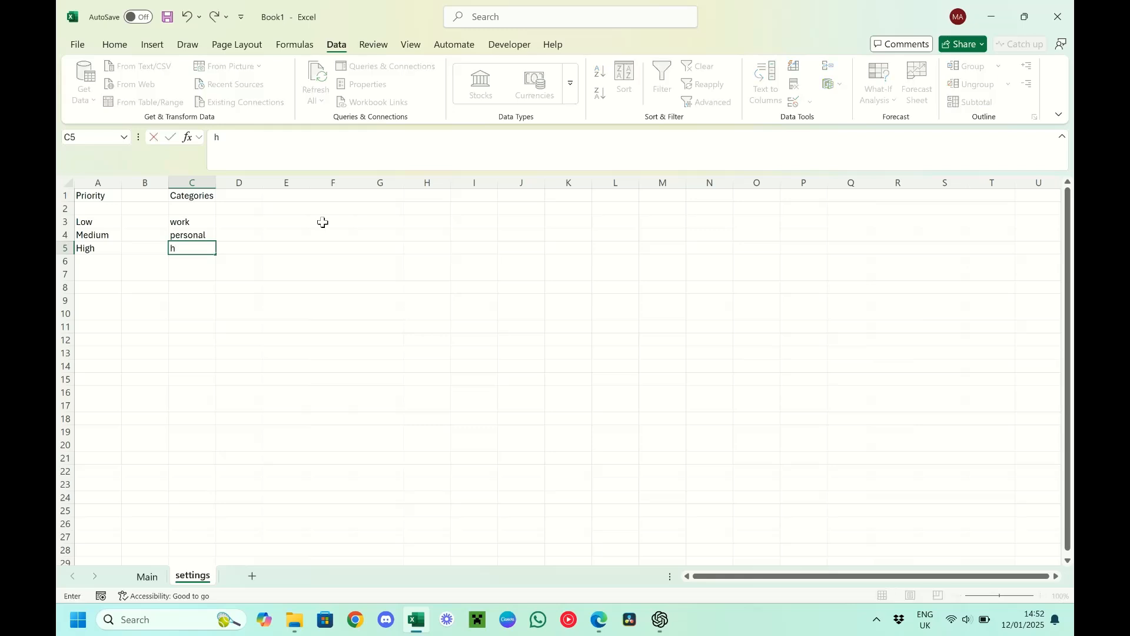
type("obby")
Set the list validation source of E8 on the Main sheet to C3:C5 of the settings sheet, and choose work
left_click(147, 577)
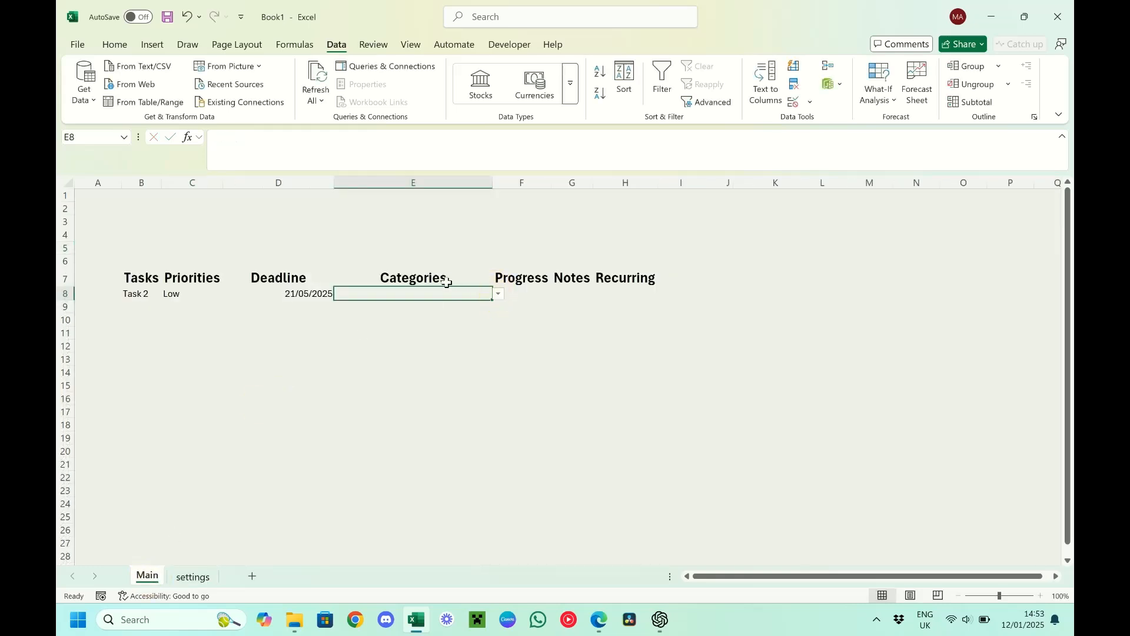
left_click(802, 110)
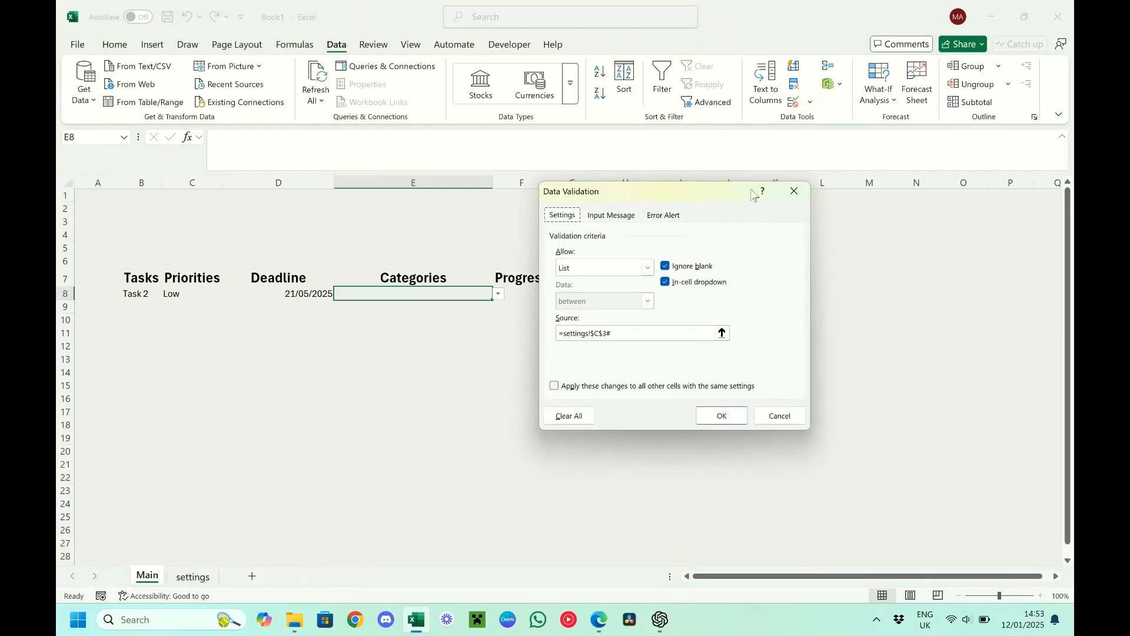
left_click(726, 334)
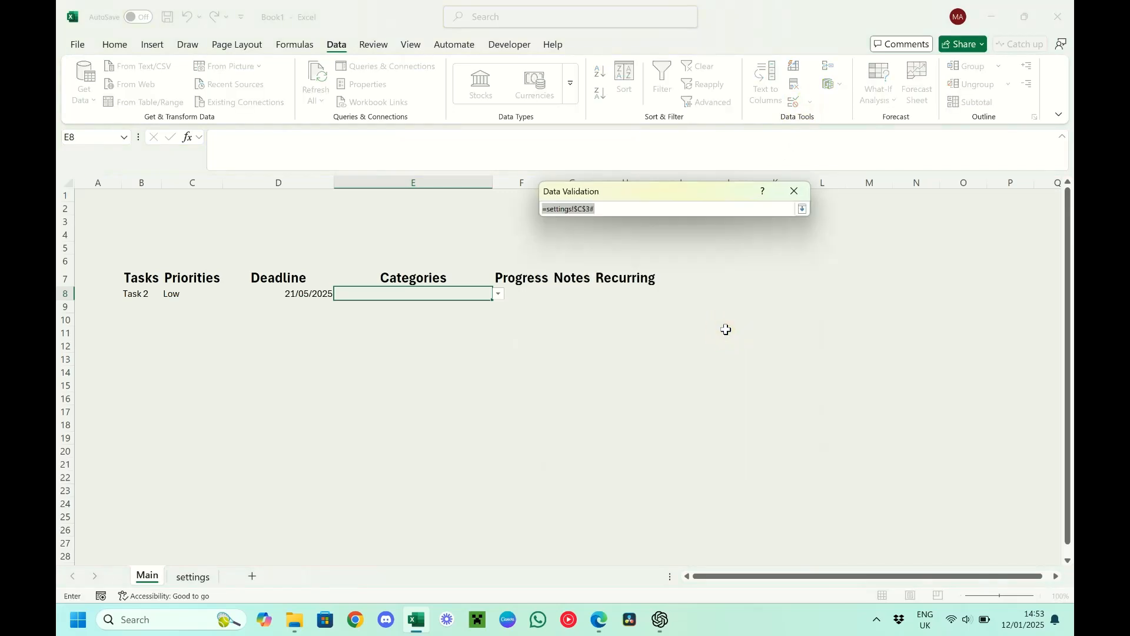
left_click(193, 577)
left_click_drag(203, 227, 203, 248)
key("Return")
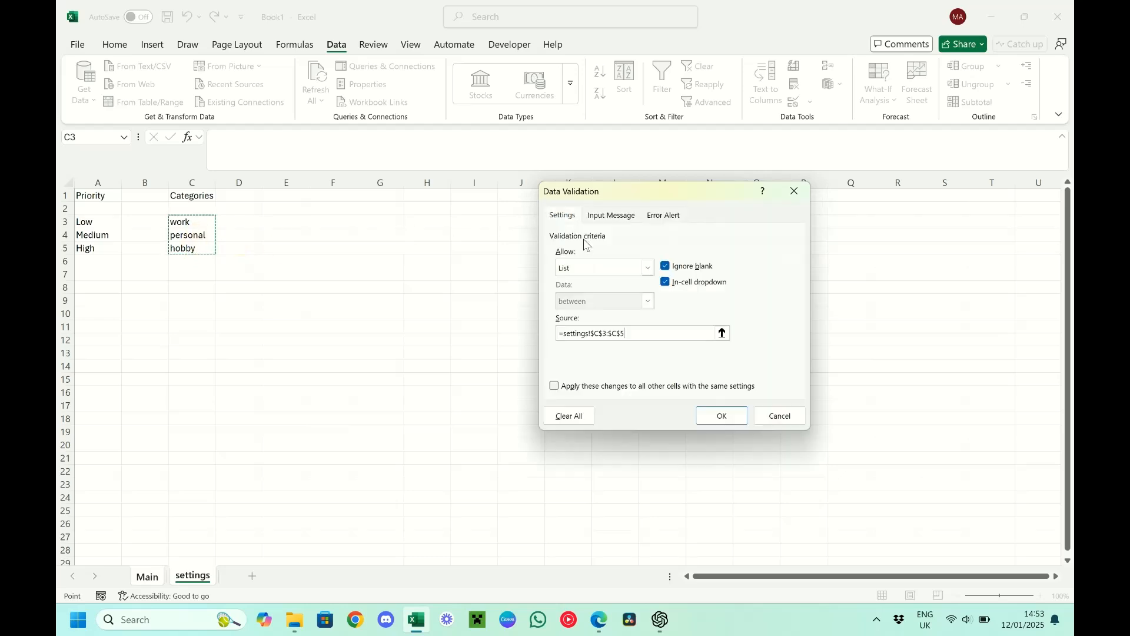
left_click(722, 416)
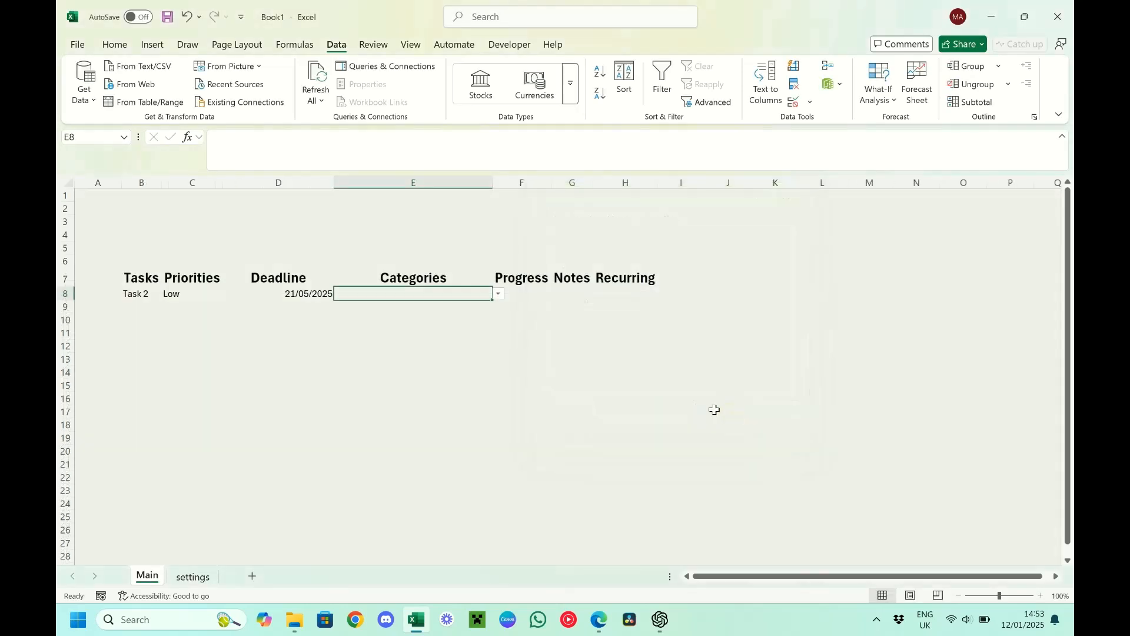
left_click(498, 294)
left_click(432, 306)
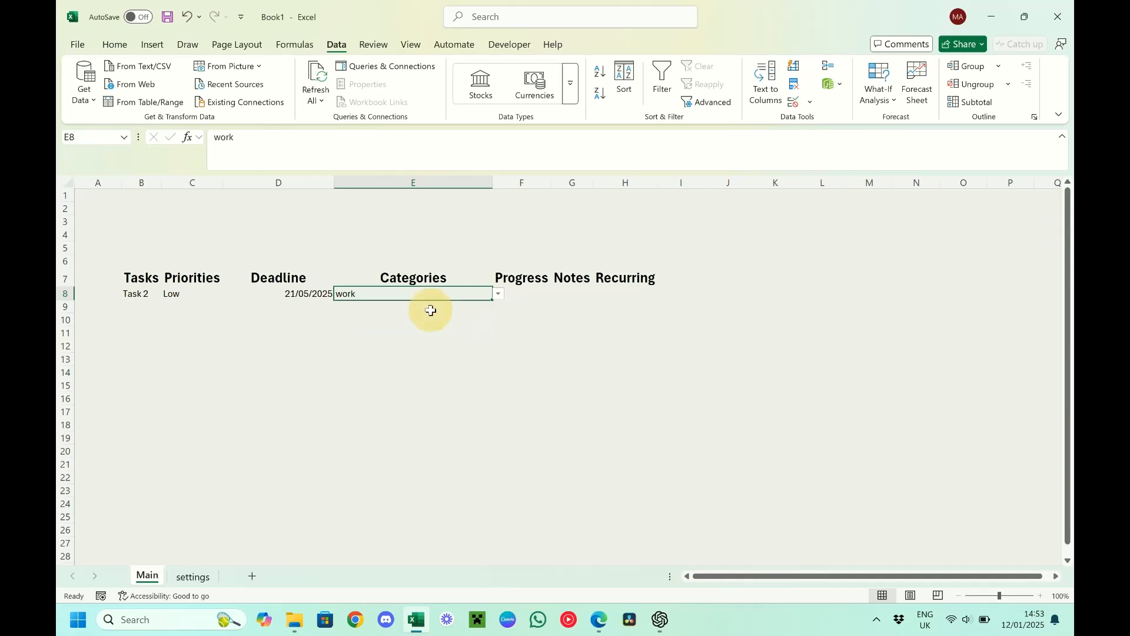
Fill the priority options A3:A5 and category options C3:C5 on the settings sheet with light grey, and return to the Main sheet
left_click(194, 576)
left_click_drag(88, 222, 94, 249)
left_click(113, 43)
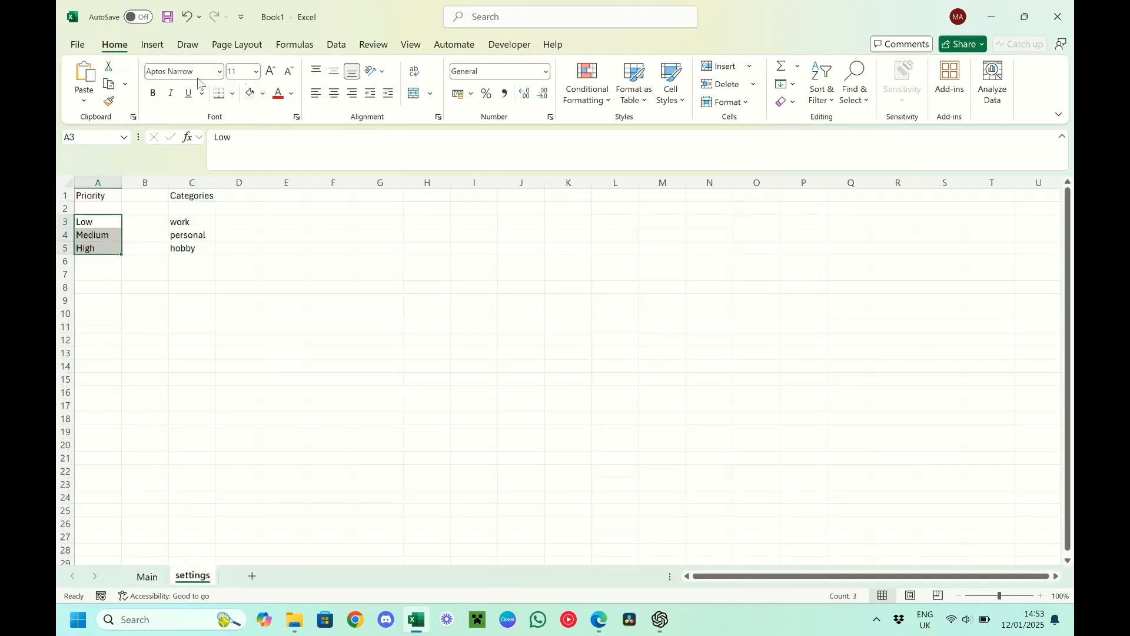
left_click_drag(201, 223, 221, 259)
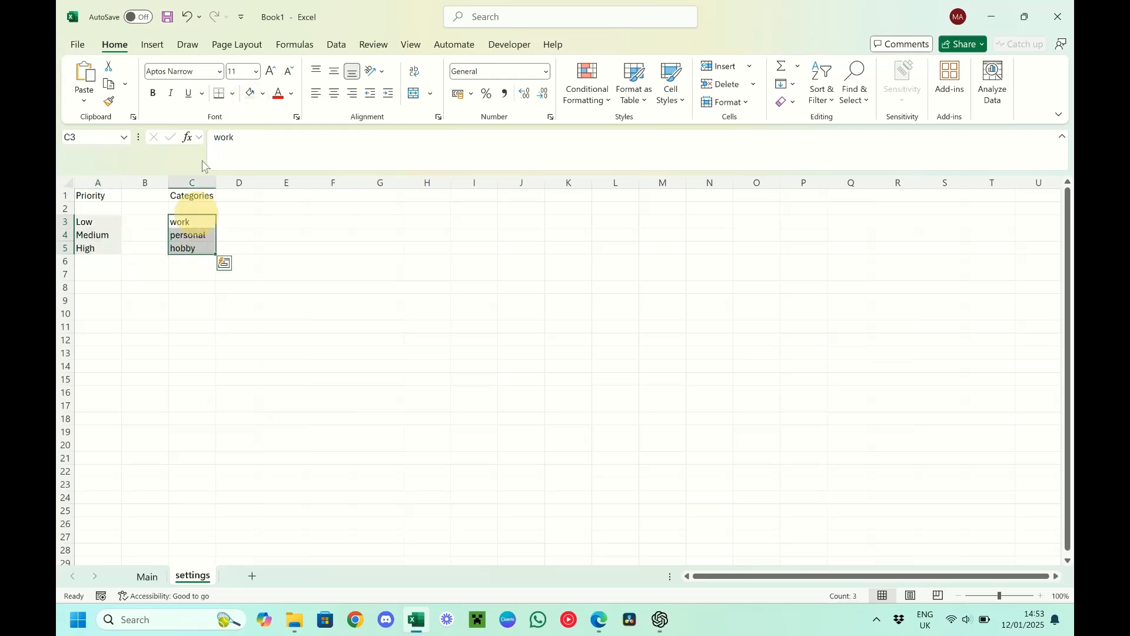
left_click(146, 577)
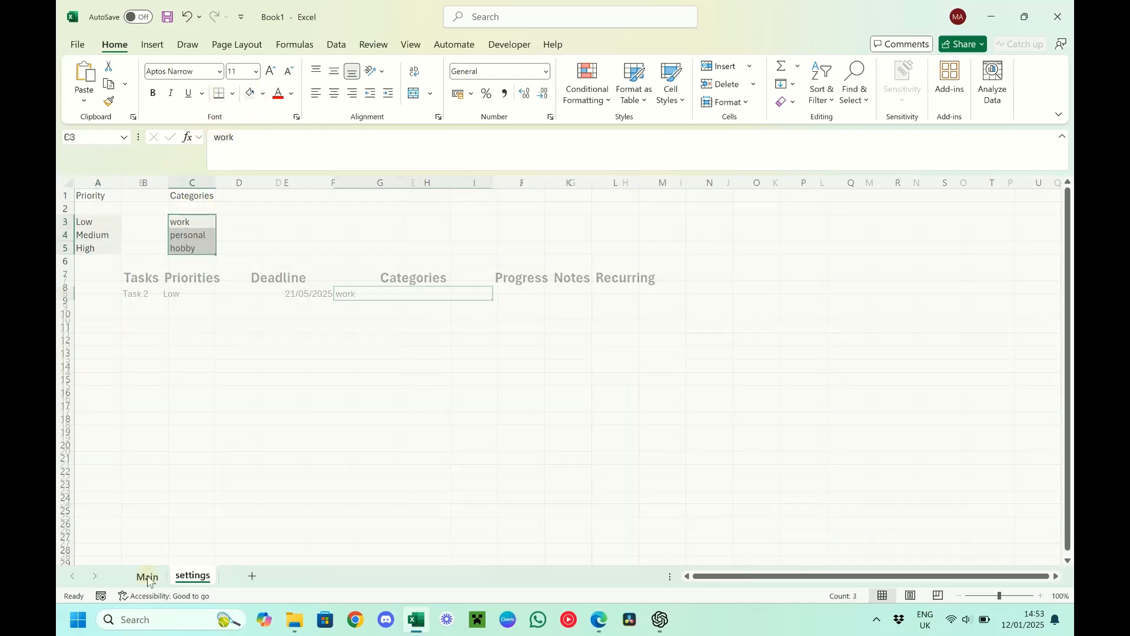
Widen the Progress, Notes and Recurring columns on the Main sheet and apply the percentage format to F8
left_click_drag(552, 183, 914, 185)
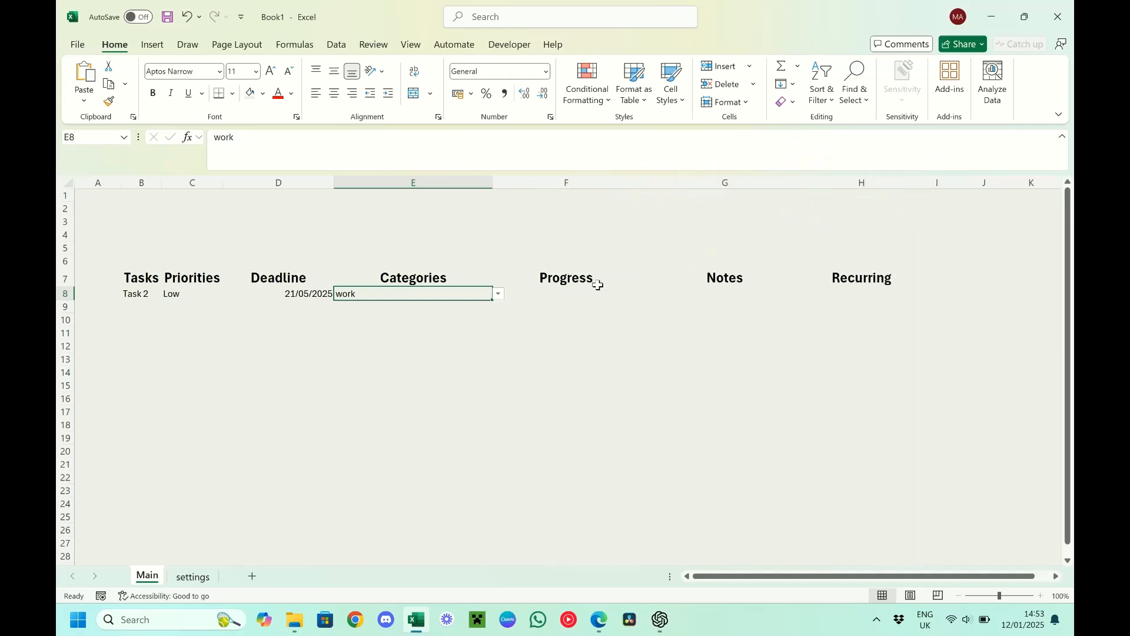
left_click(577, 291)
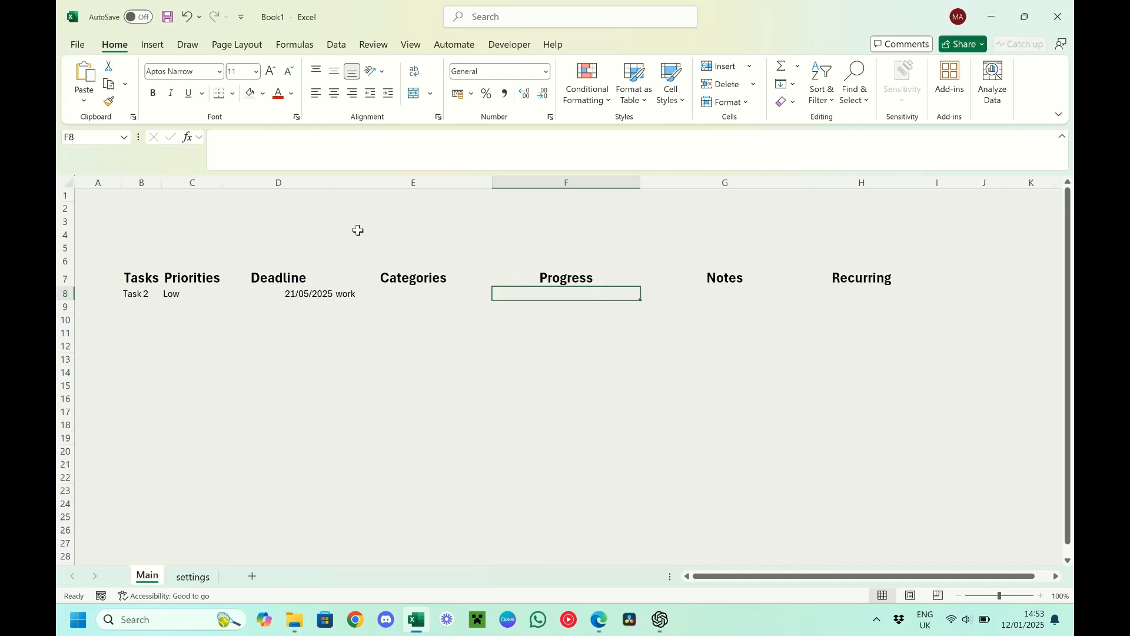
left_click(487, 93)
On the settings sheet, enter the heading progress in E1 and the options Not started, In progress and Complete in E3:E5
left_click(194, 577)
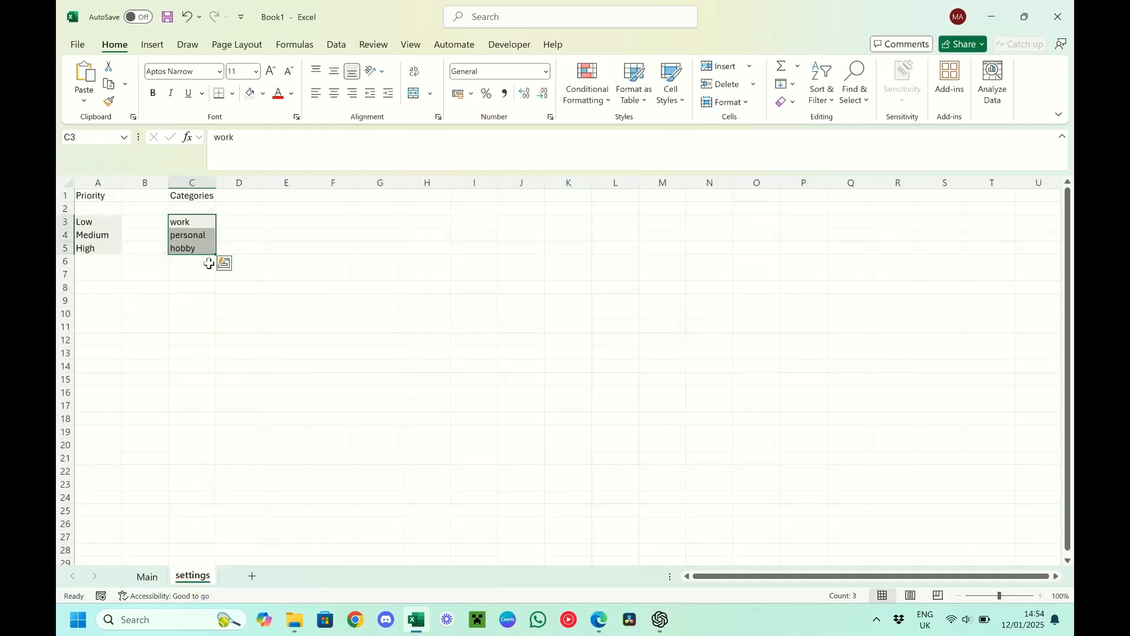
left_click(269, 196)
type("progress")
key("Return")
key("Return")
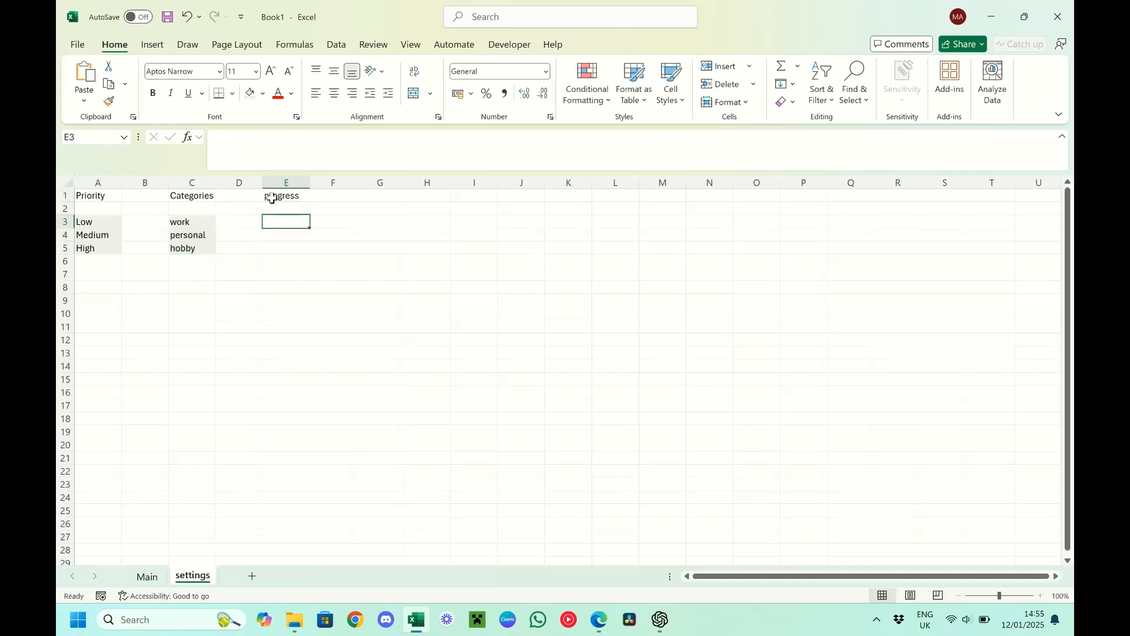
type("Not started")
key("Return")
type("In progress")
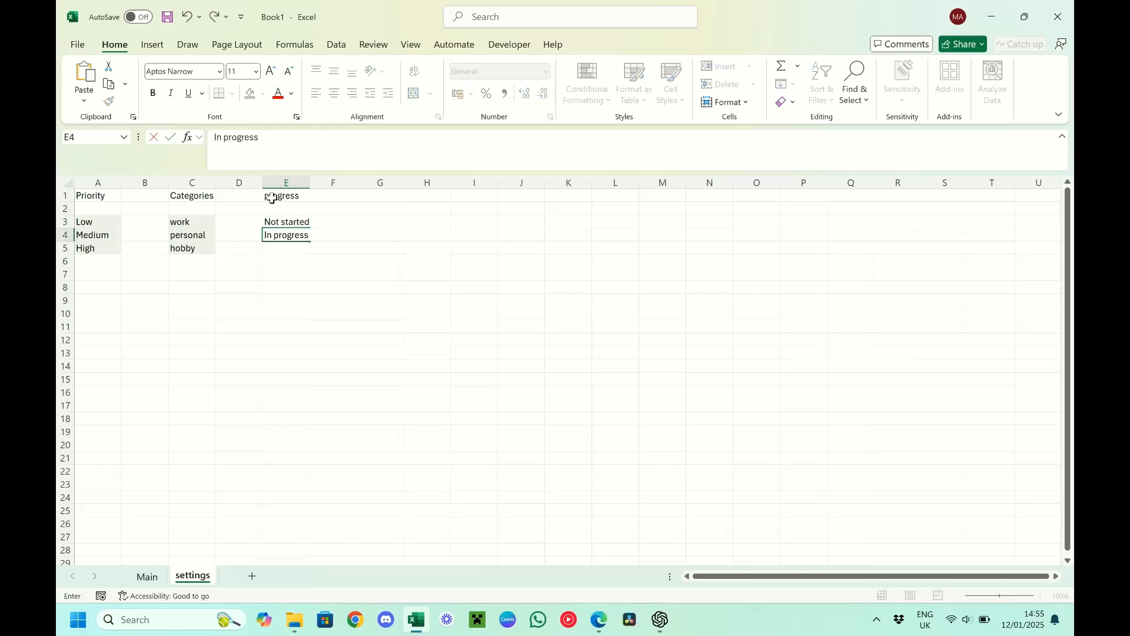
key("Return")
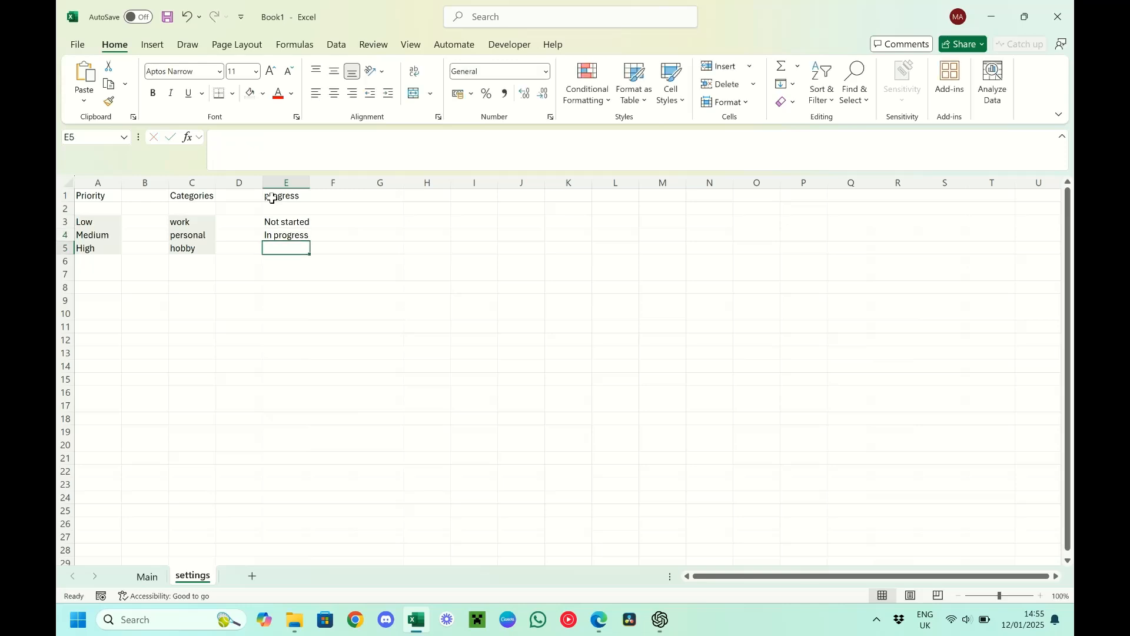
type("Complete")
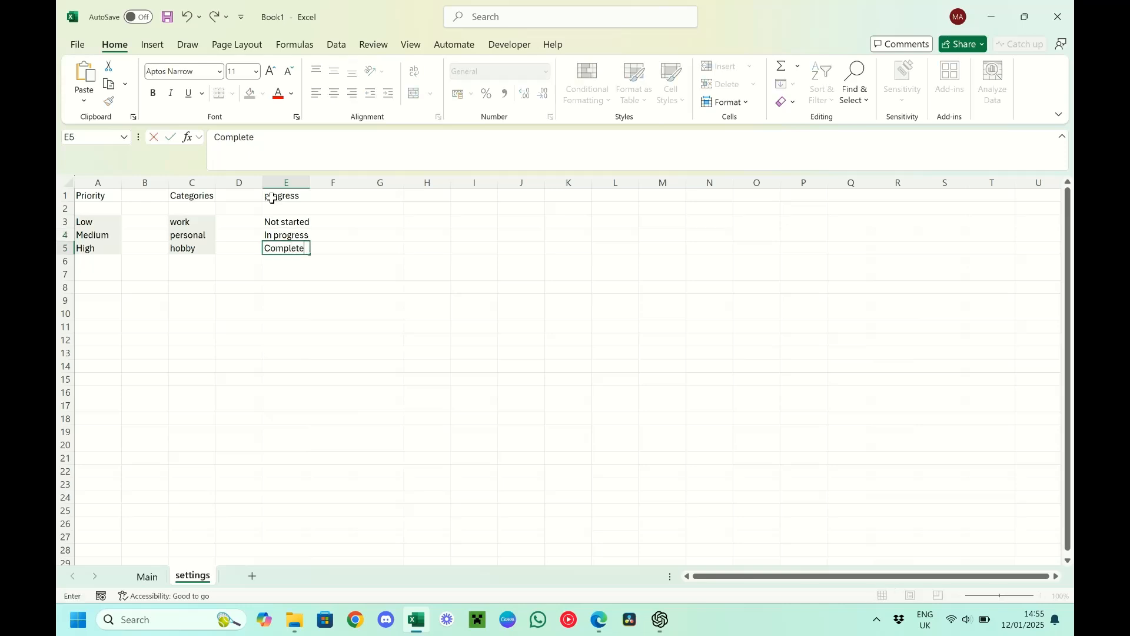
key("Tab")
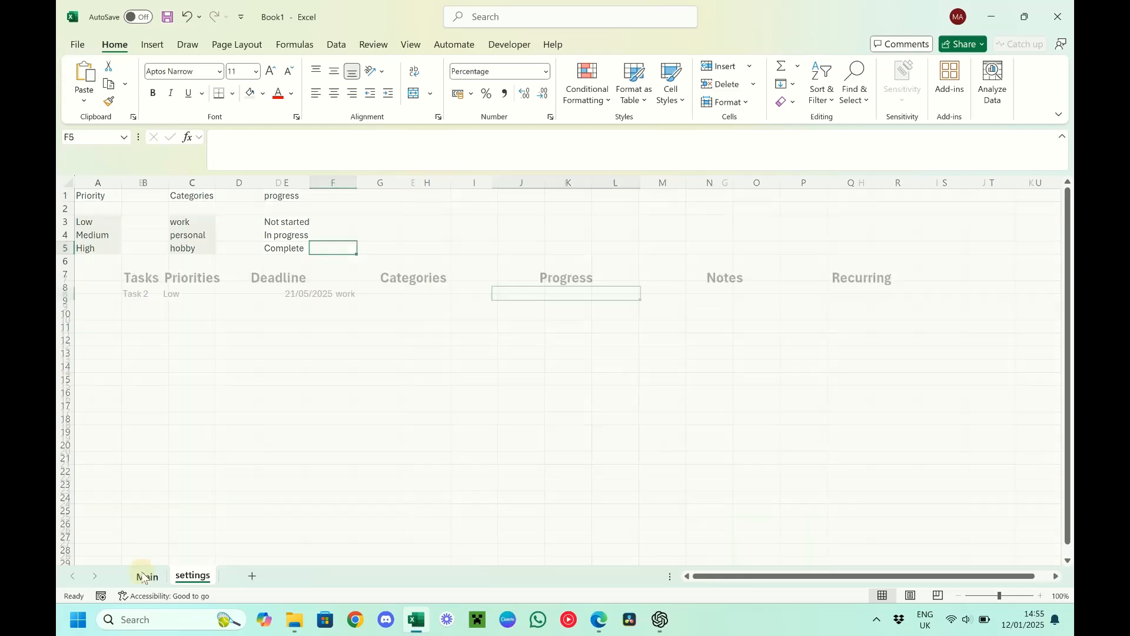
Add a list validation to F8 on the Main sheet with E3:E5 of the settings sheet as its source
left_click(144, 577)
left_click(337, 47)
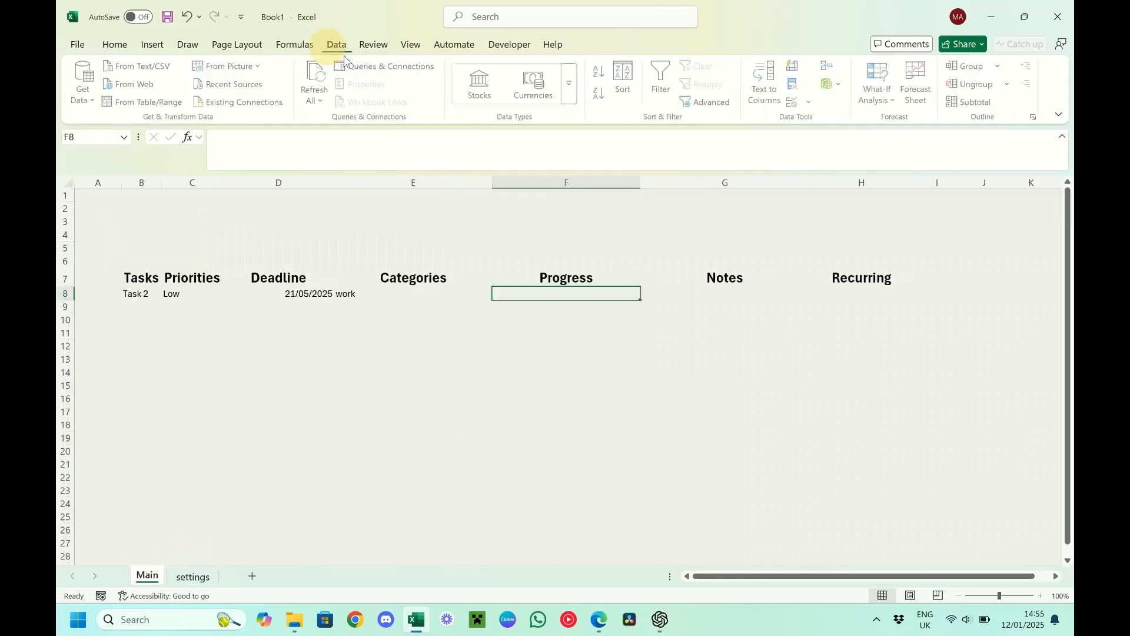
left_click(810, 103)
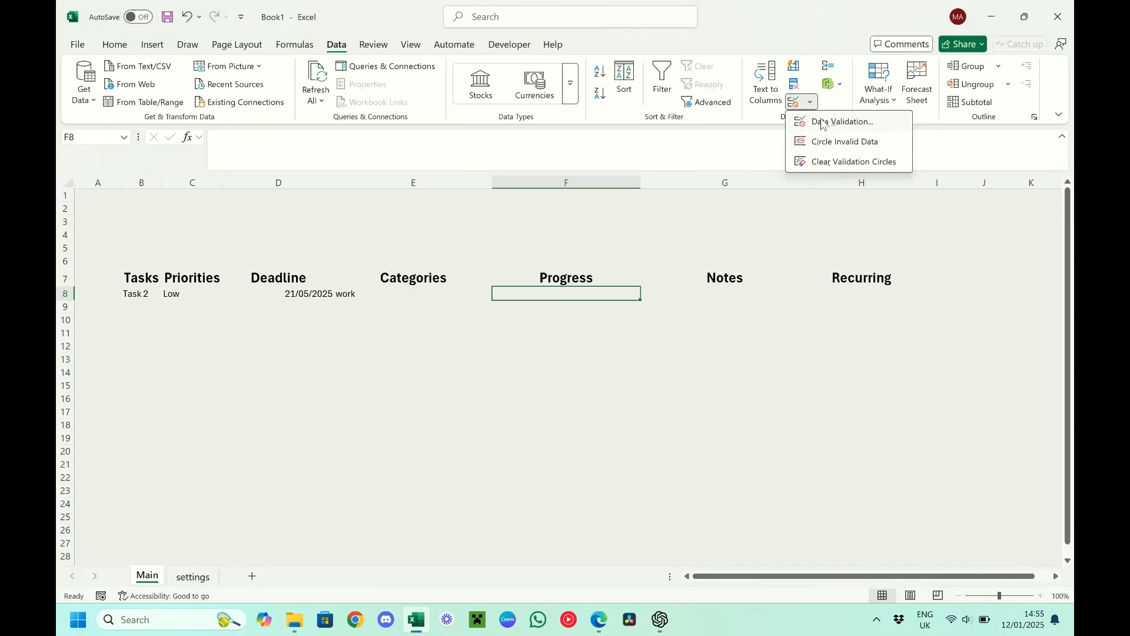
left_click(824, 123)
left_click(654, 380)
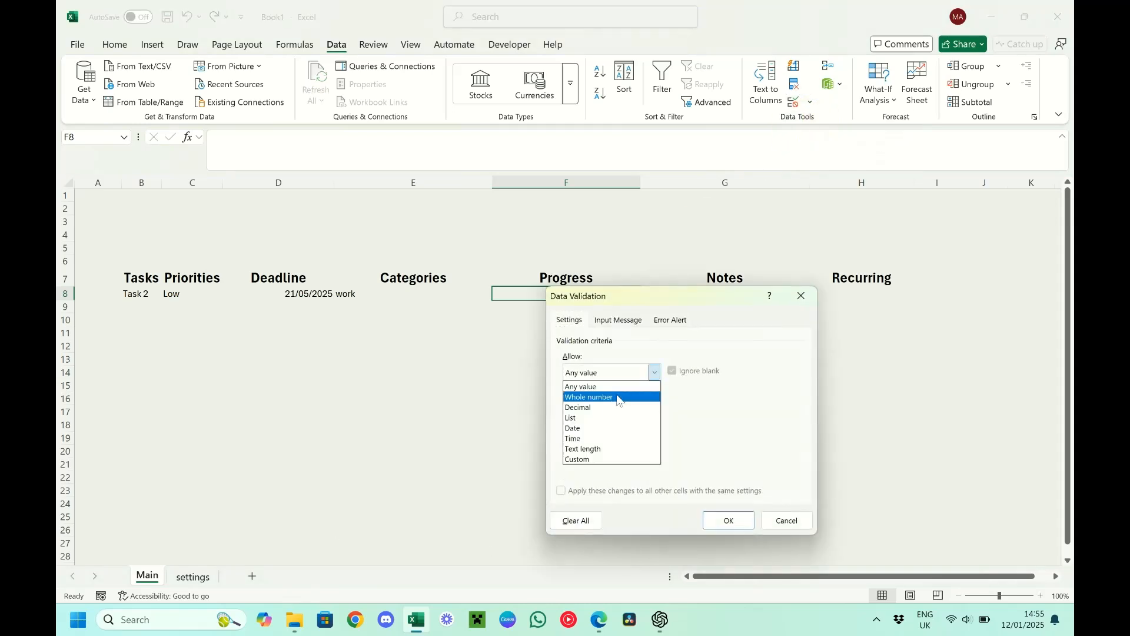
left_click(606, 416)
left_click(730, 435)
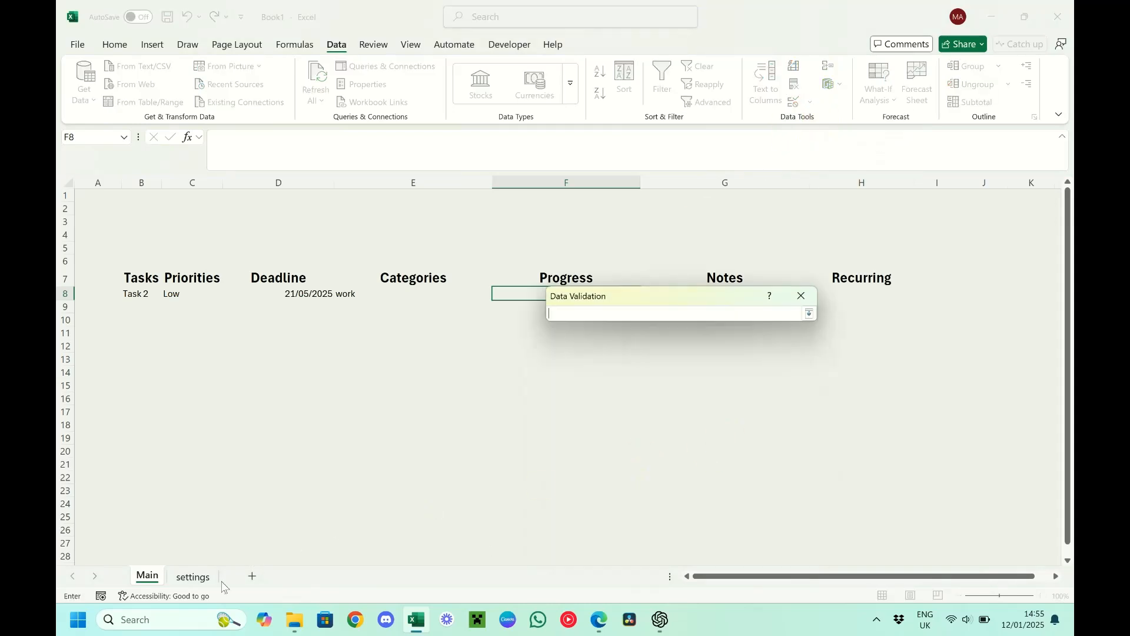
left_click(194, 579)
left_click_drag(292, 222, 303, 248)
key("Return")
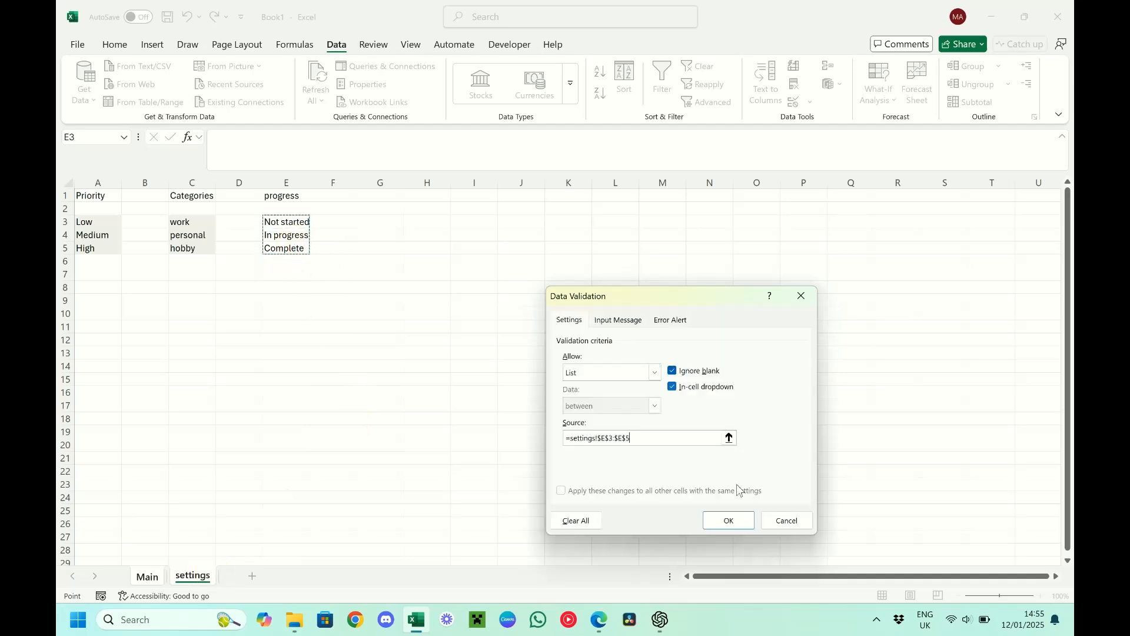
left_click(749, 522)
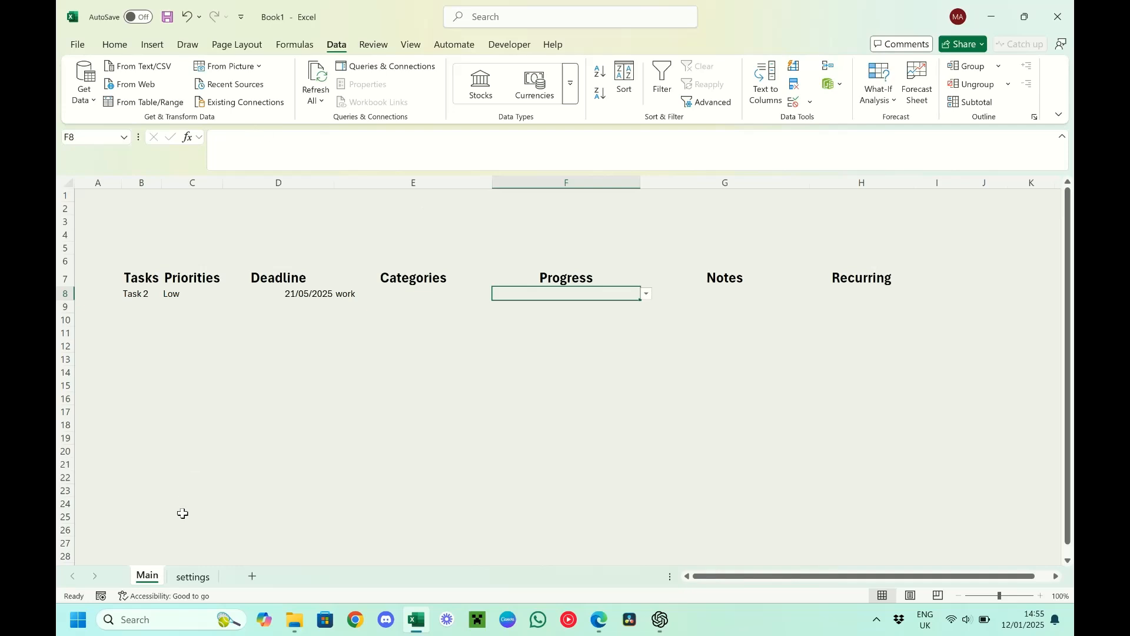
Fill the progress options E3:E5 on the settings sheet with light grey, and choose In progress in F8 on the Main sheet
left_click(193, 576)
left_click_drag(306, 221, 305, 249)
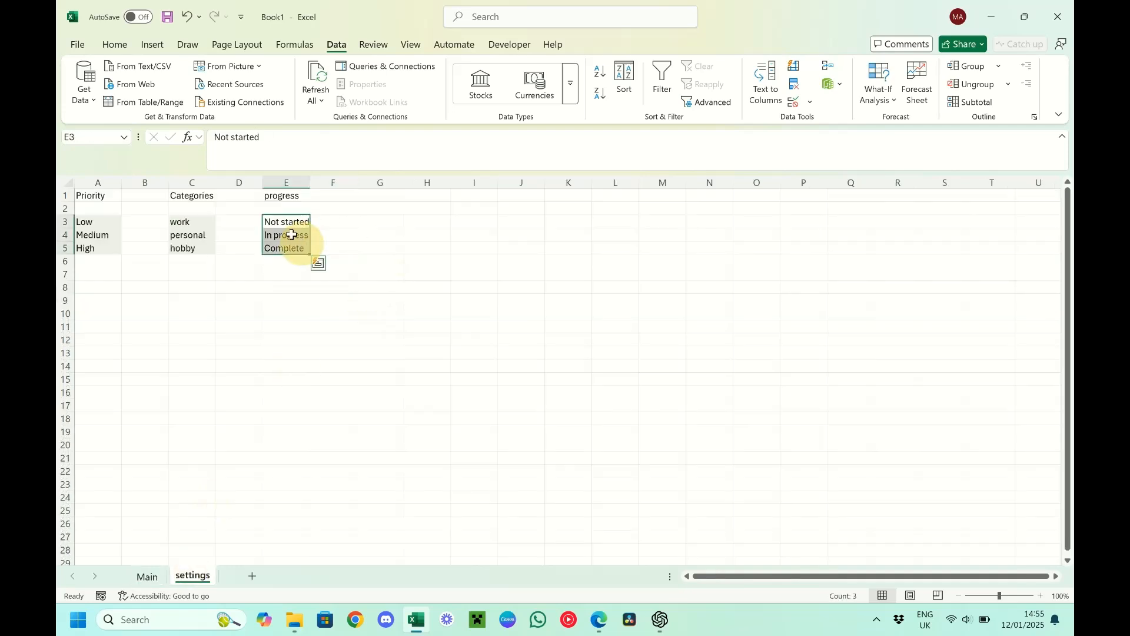
left_click(114, 44)
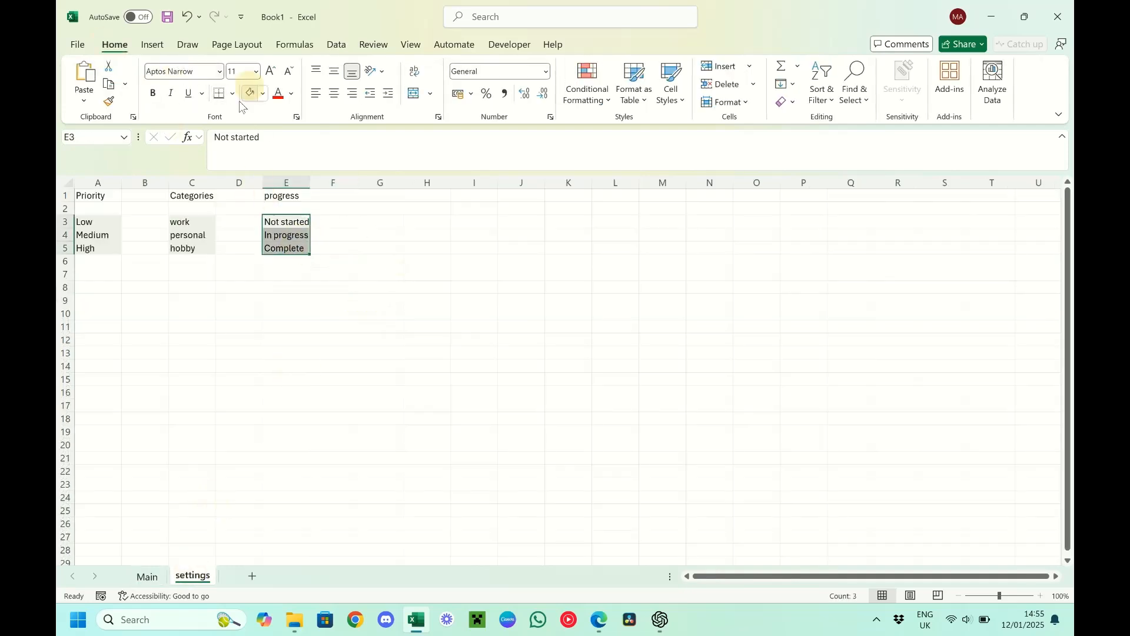
left_click(147, 576)
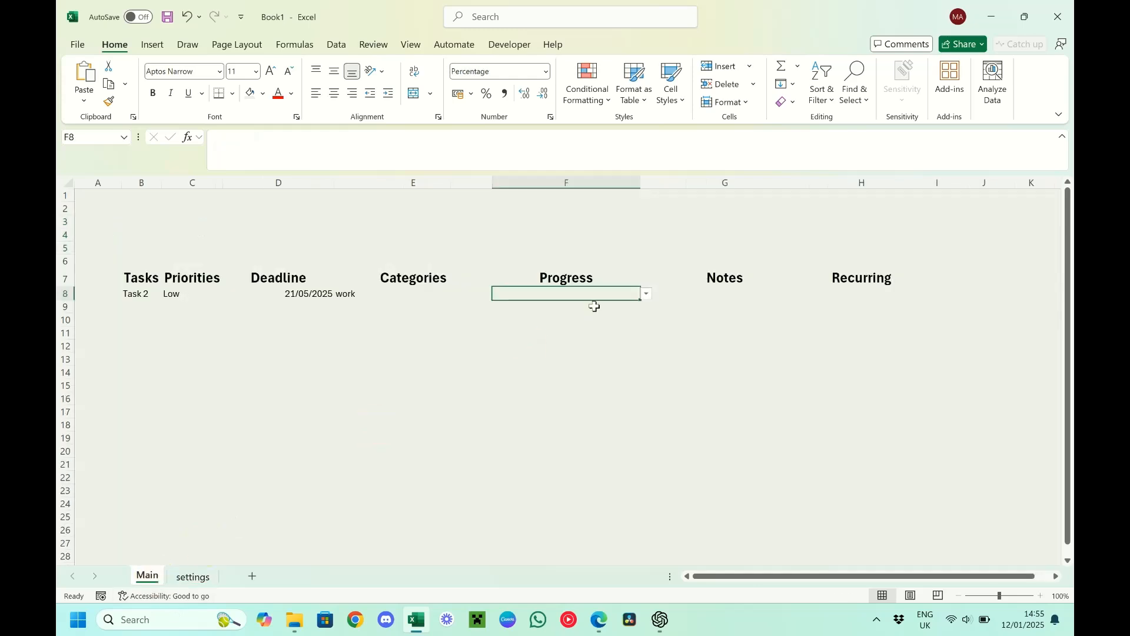
left_click(647, 296)
left_click(571, 318)
Add a list validation with the source Yes, No to the Recurring cell H8, and choose No
left_click(737, 293)
left_click(848, 292)
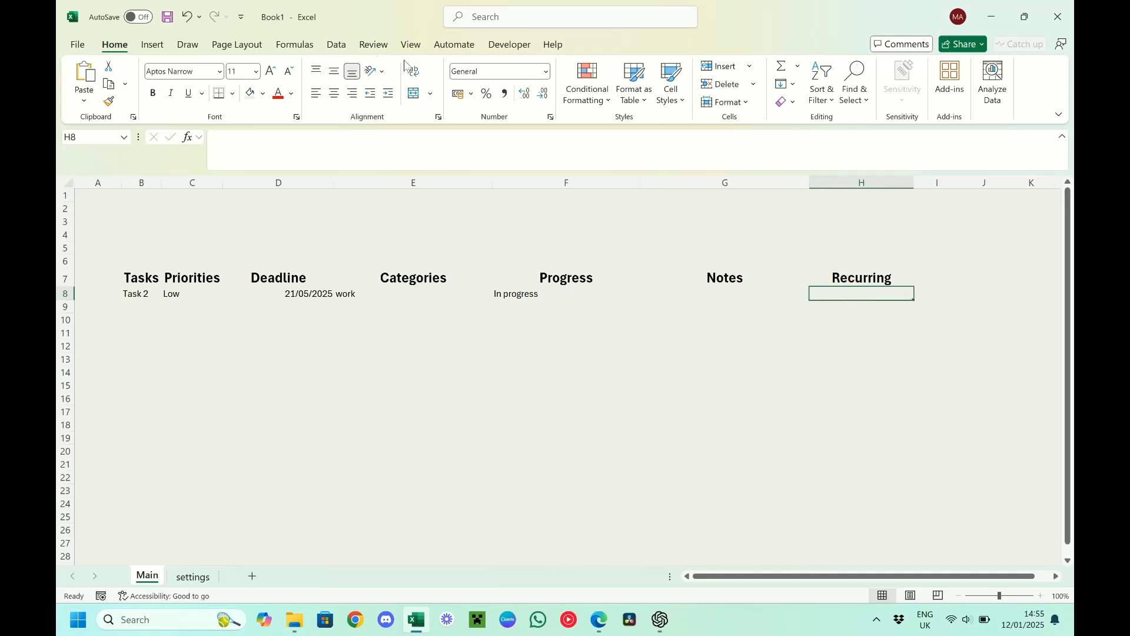
left_click(337, 45)
left_click(800, 102)
left_click(818, 130)
left_click(655, 372)
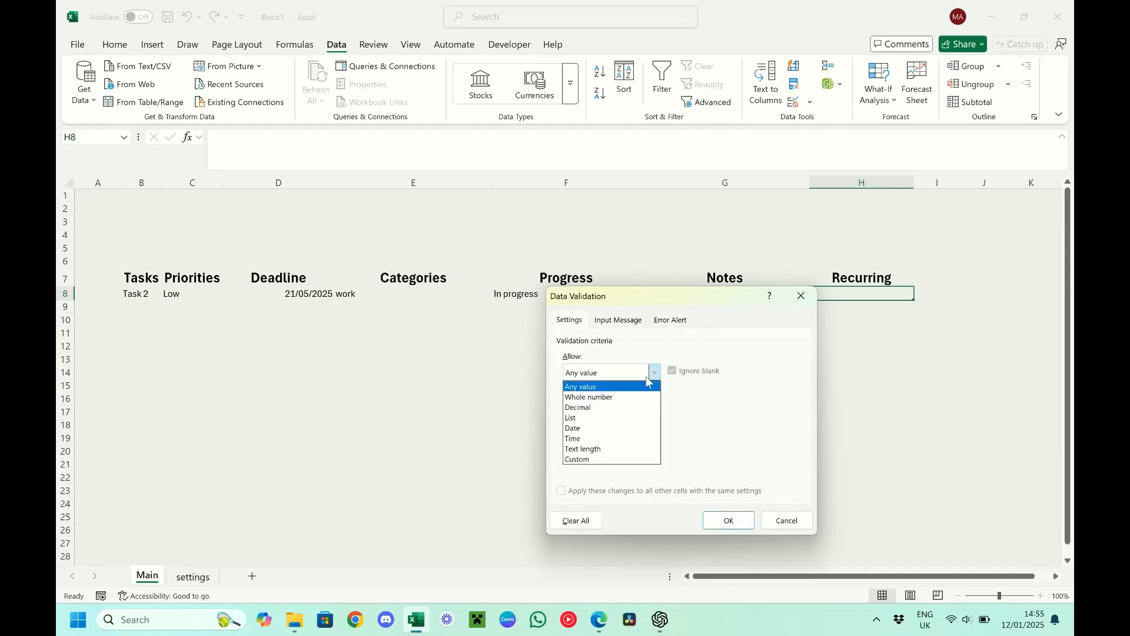
left_click(623, 416)
left_click(619, 435)
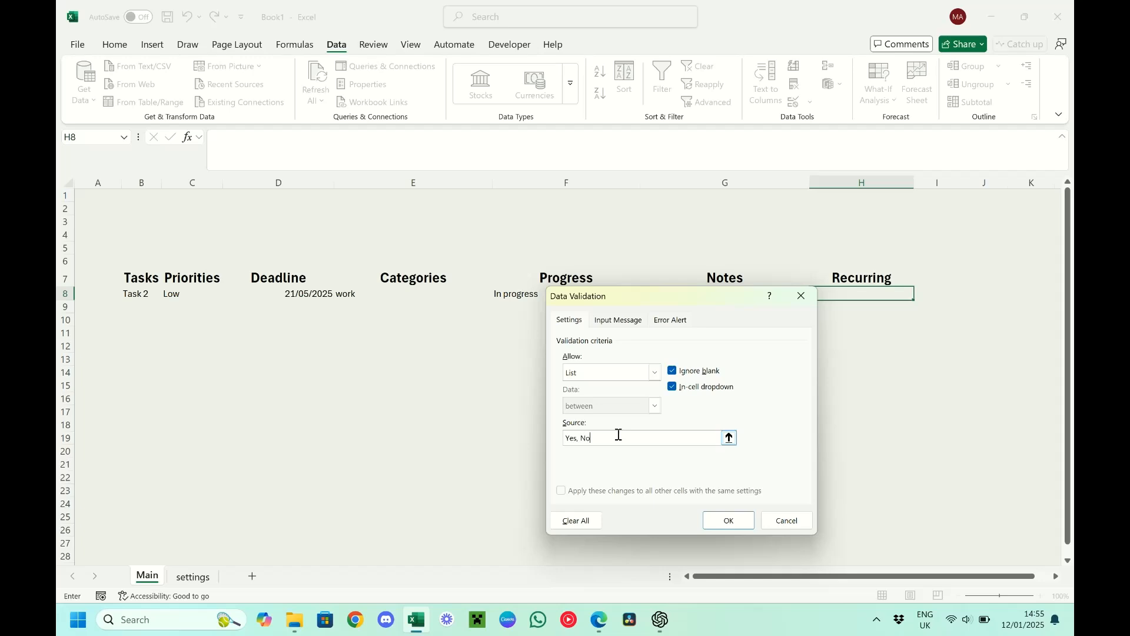
left_click(726, 520)
left_click(920, 295)
left_click(865, 320)
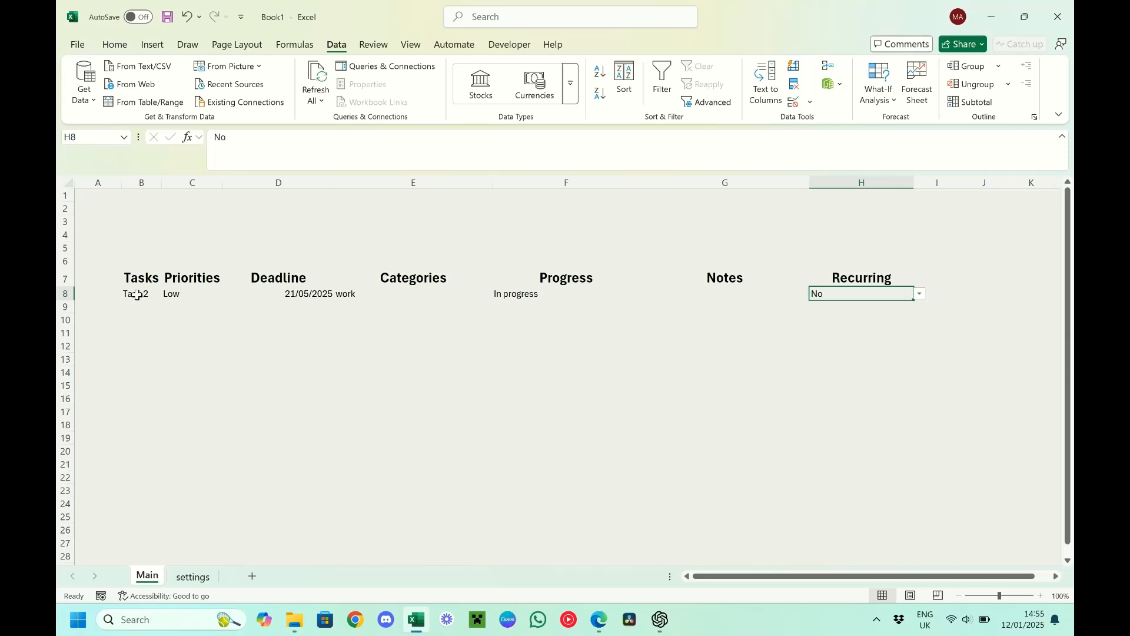
Convert the to-do range B7:H8 into a table that uses row 7 as its headers
left_click_drag(134, 275, 850, 291)
key("ctrl+t")
left_click(674, 466)
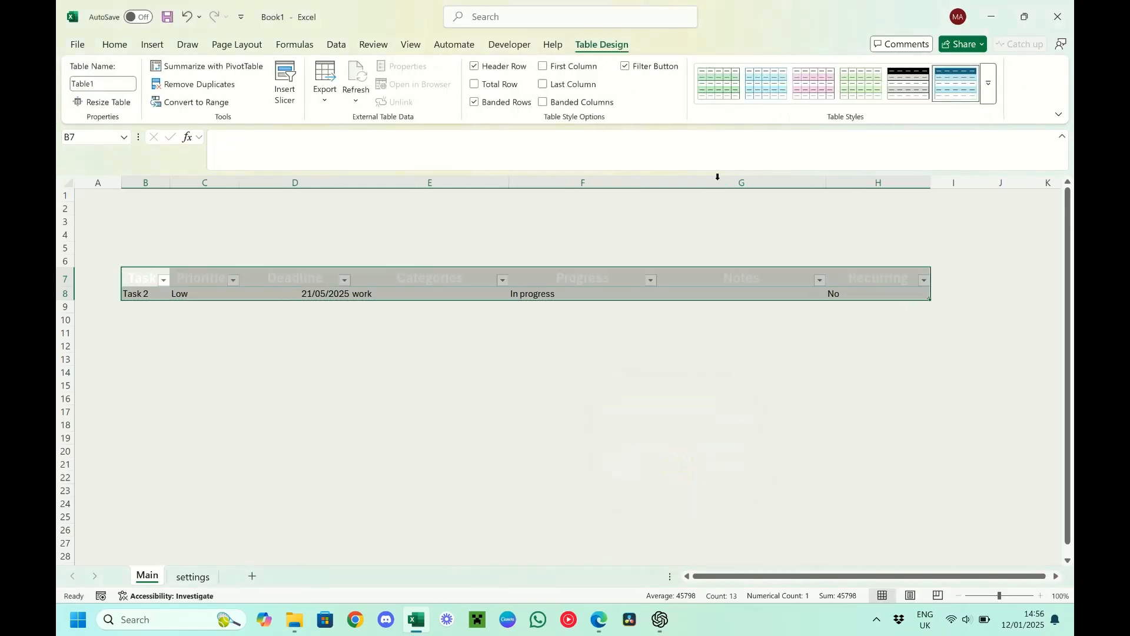
Apply a plain table style without fills or borders to the to-do table, and view the Progress column's filter options
left_click(953, 82)
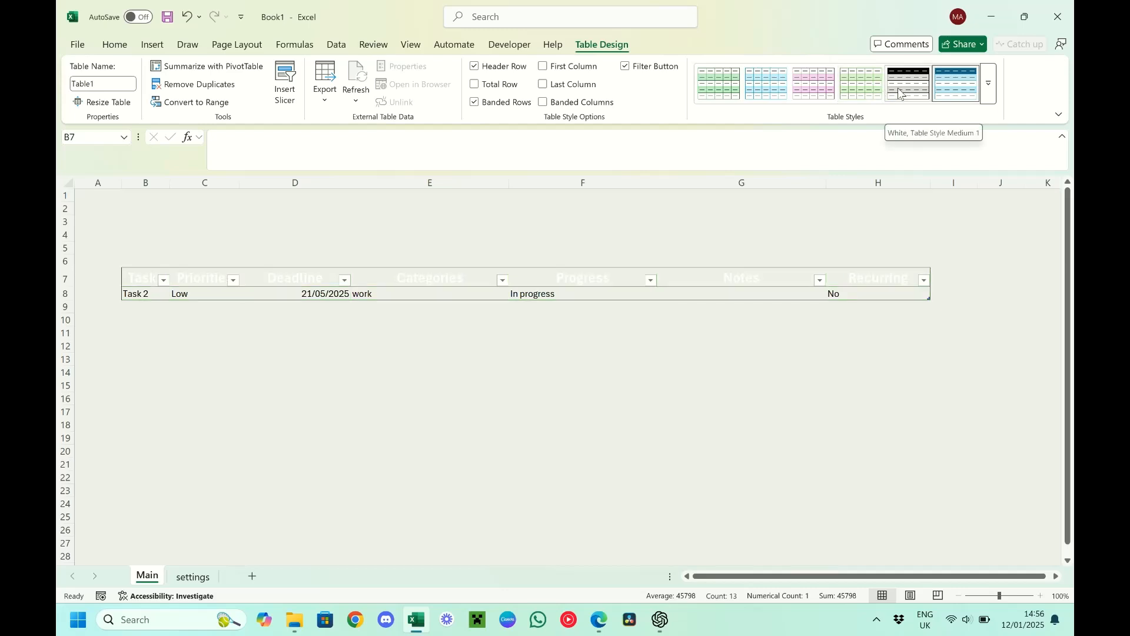
left_click(989, 83)
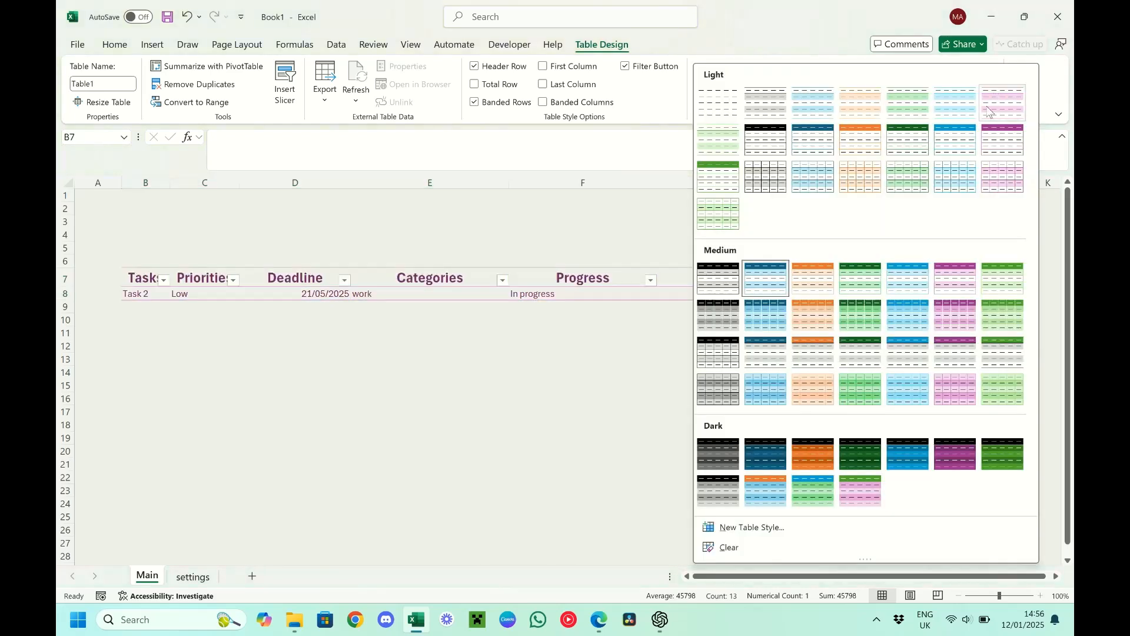
left_click(709, 143)
left_click(612, 371)
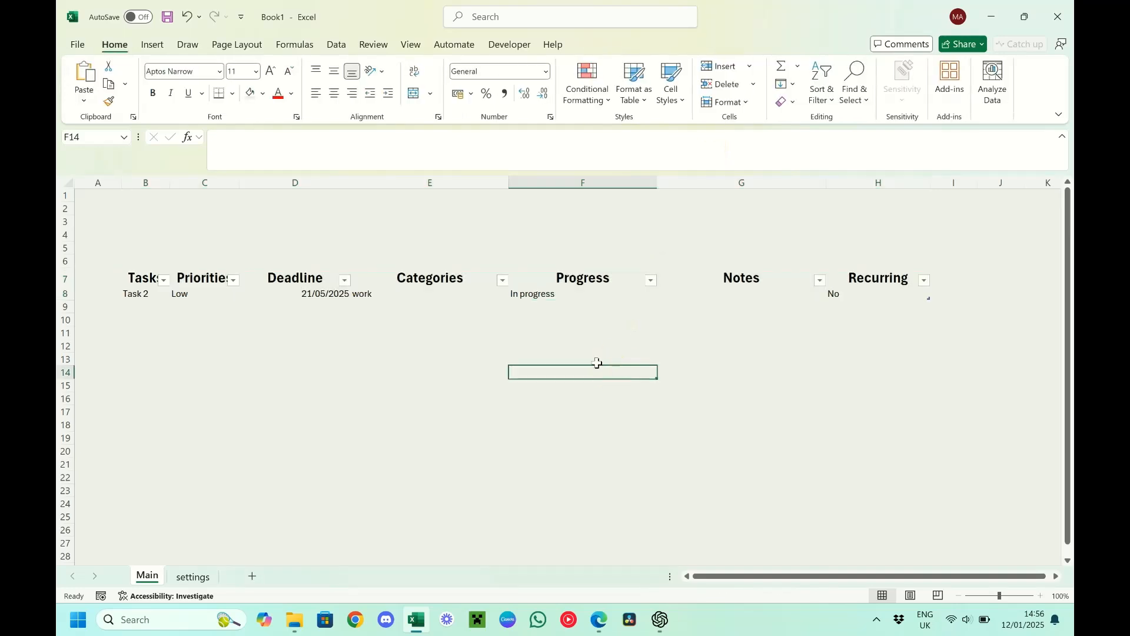
left_click(652, 281)
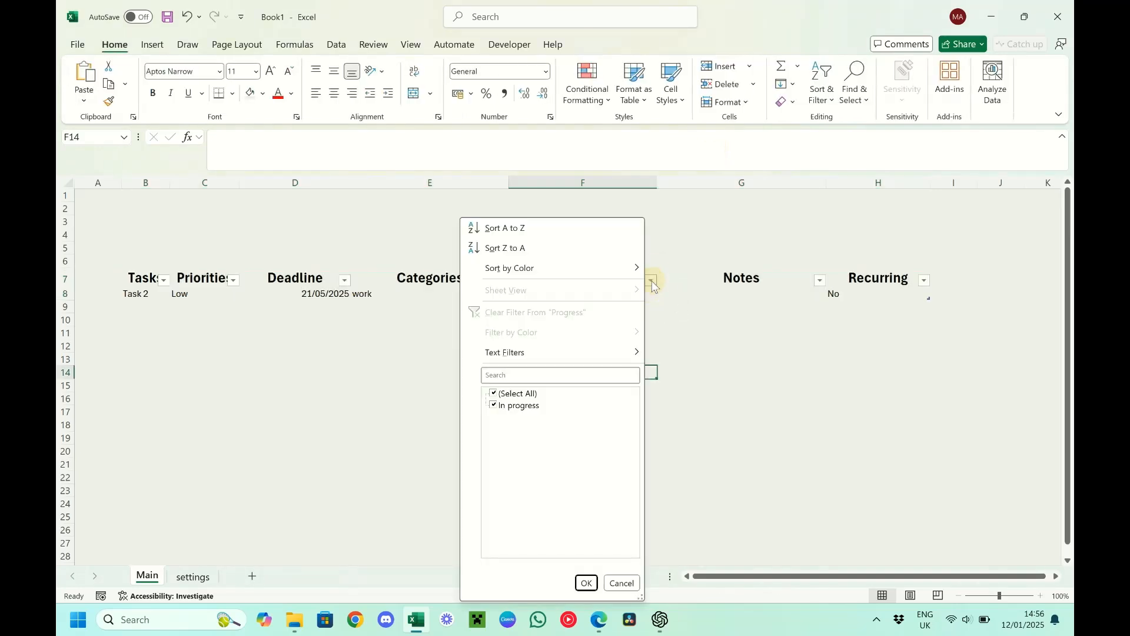
left_click(718, 368)
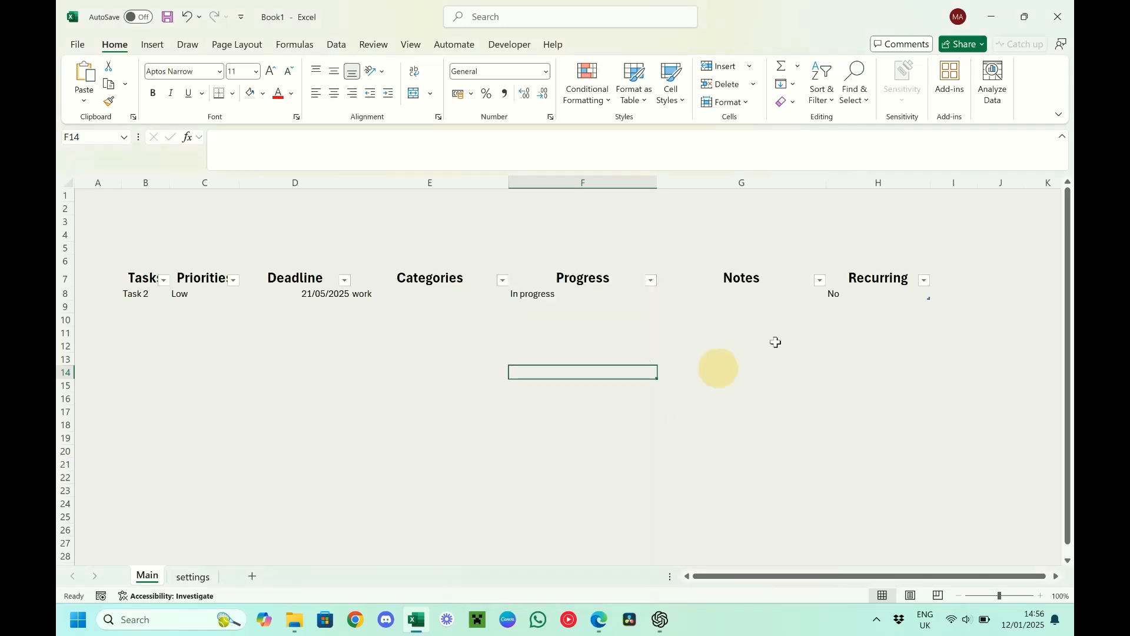
Add a new row to the table with task 3 in B9 and the priority Medium in C9
left_click(893, 292)
key("Tab")
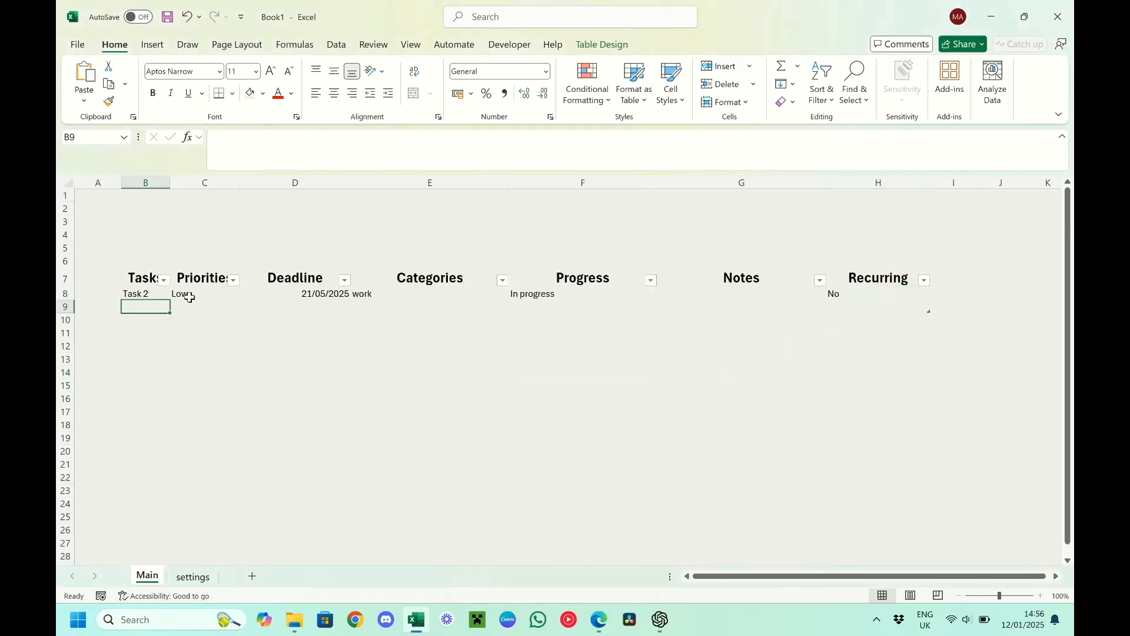
type("task 3")
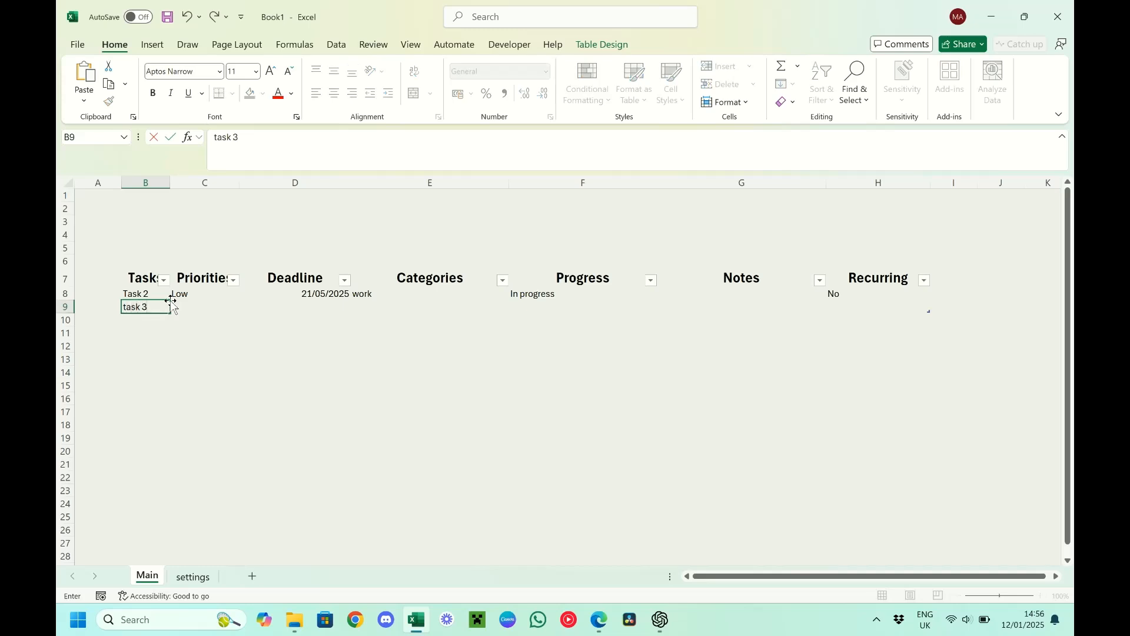
key("Tab")
left_click(246, 307)
left_click(202, 331)
Enter the deadline 13/1/25 in D9 and choose the category personal in E9
left_click(333, 322)
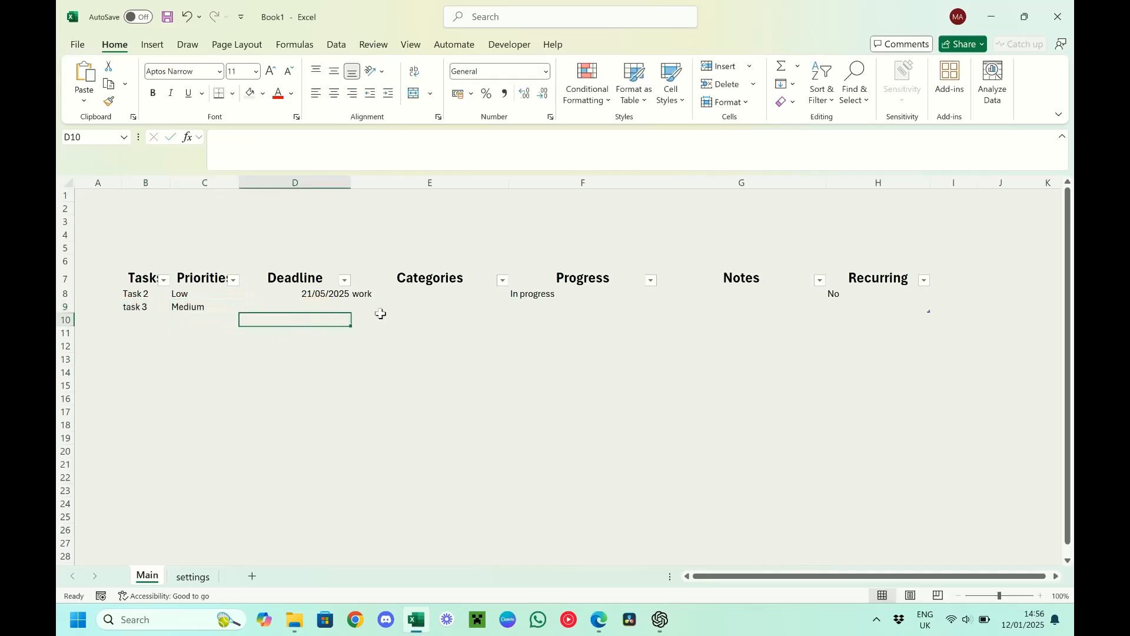
left_click(323, 304)
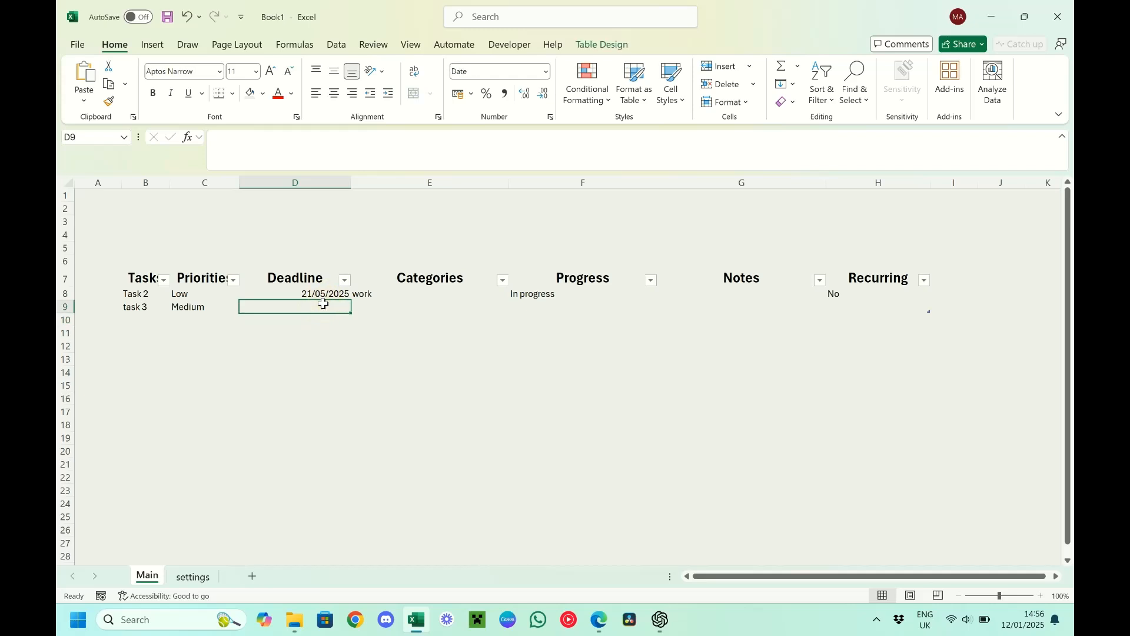
type("13/1/25")
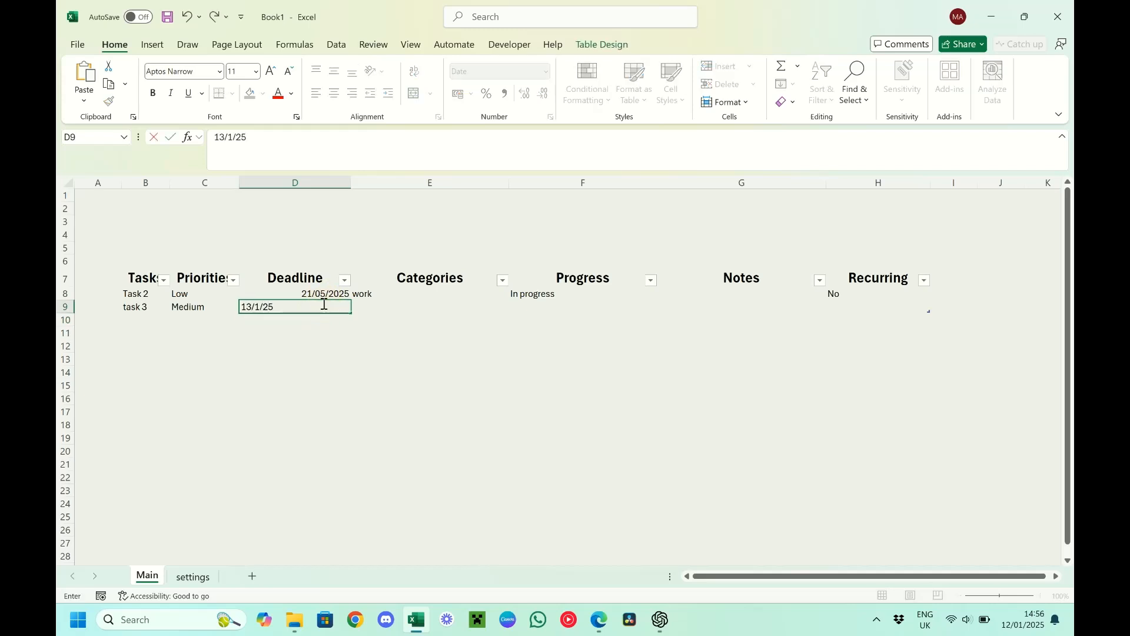
key("Tab")
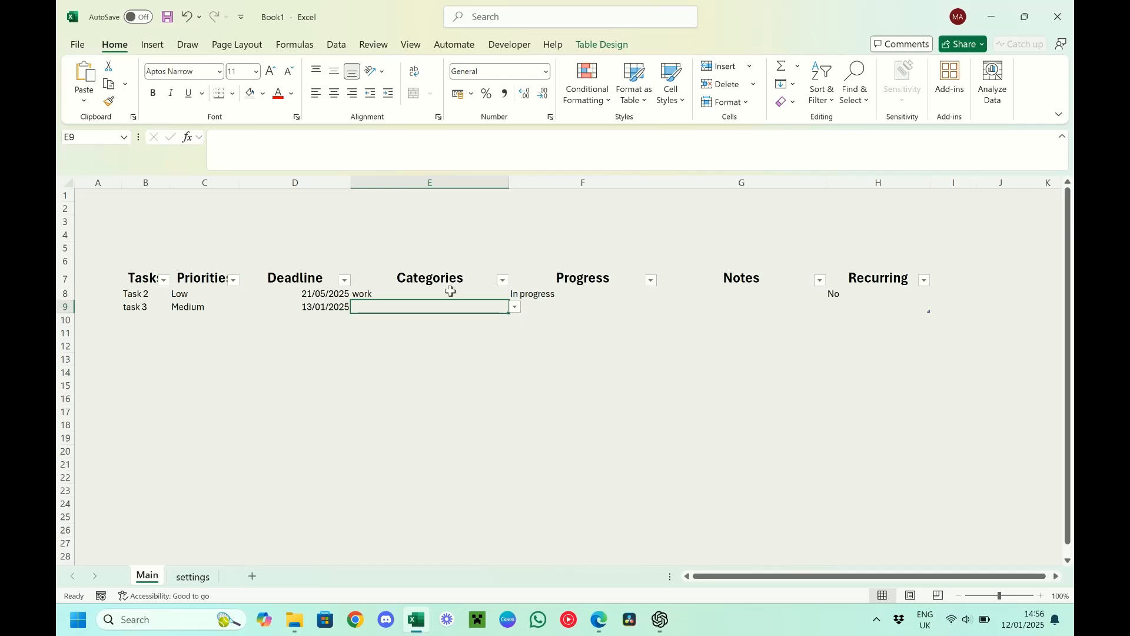
left_click(515, 307)
left_click(457, 330)
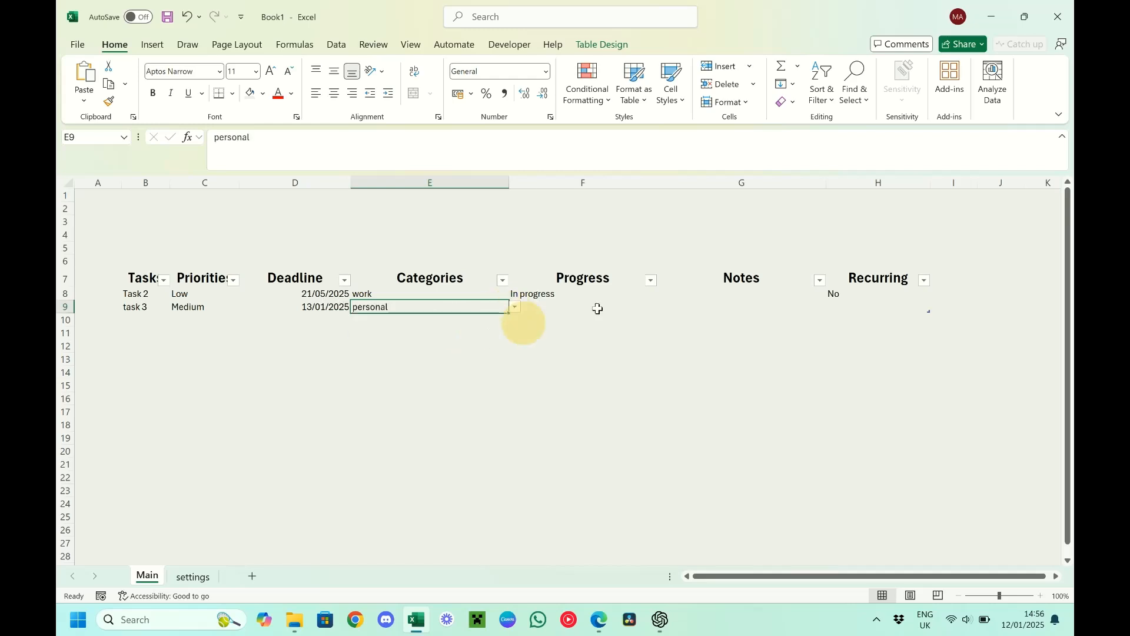
Choose In progress as the progress of task 3 in F9
left_click(617, 304)
left_click(663, 307)
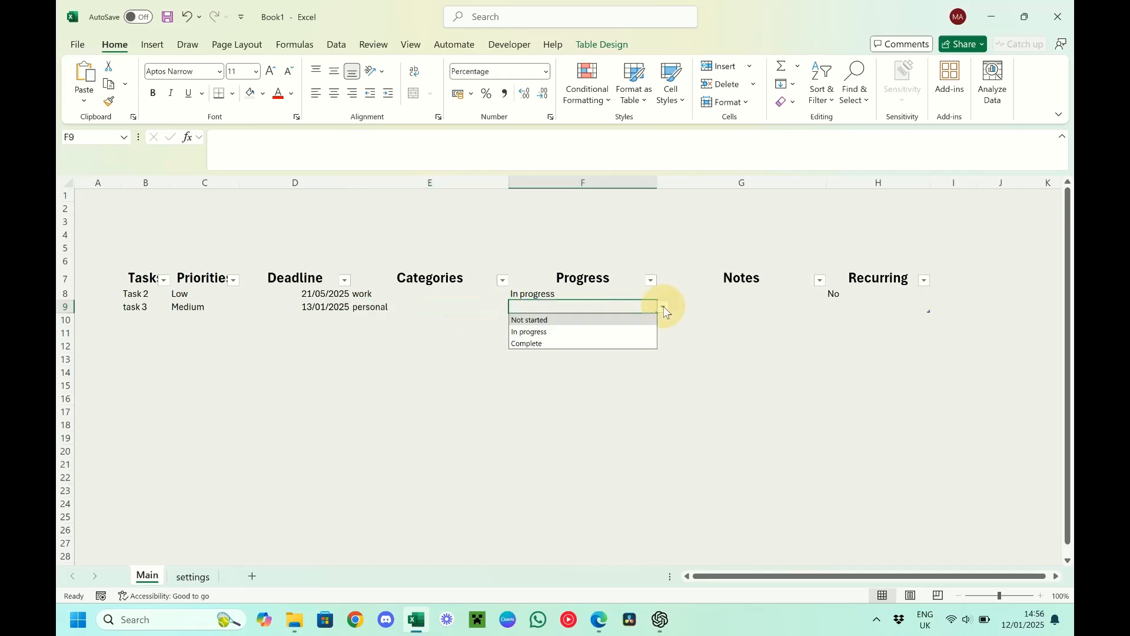
left_click(634, 328)
Enter N/A as the note in G9 and choose No for recurring in H9
left_click(755, 305)
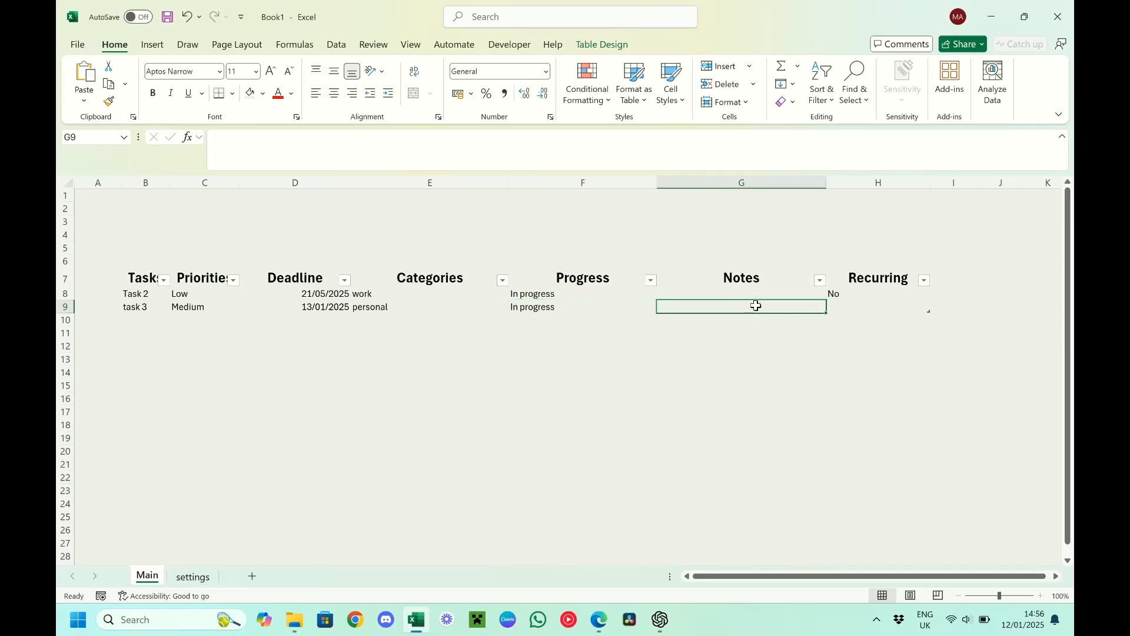
type("N/A")
key("Tab")
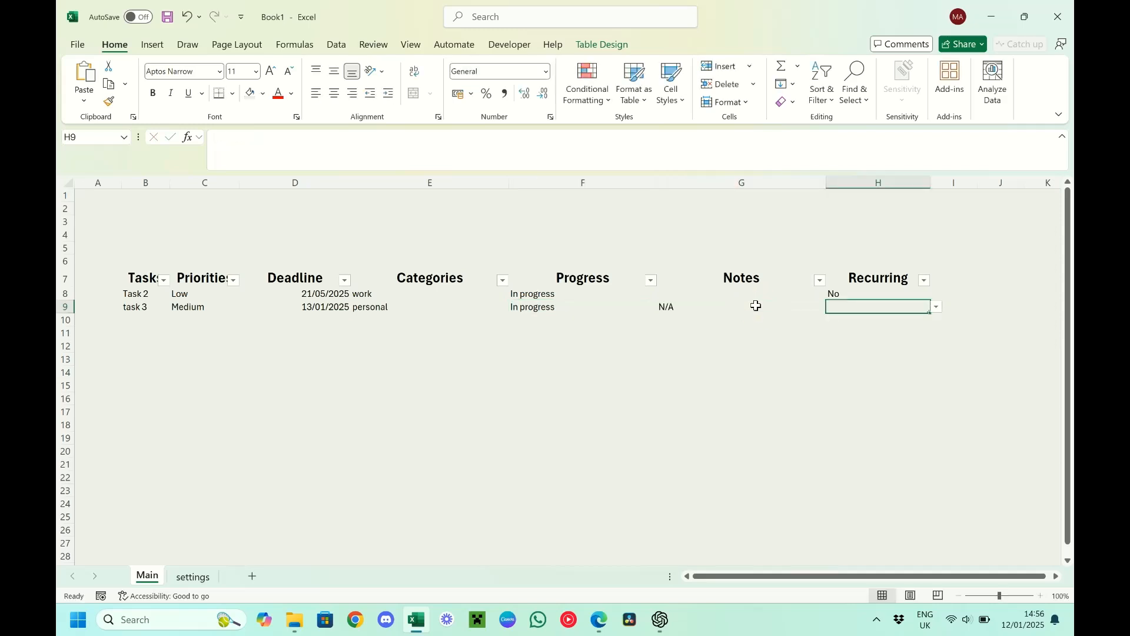
left_click(936, 307)
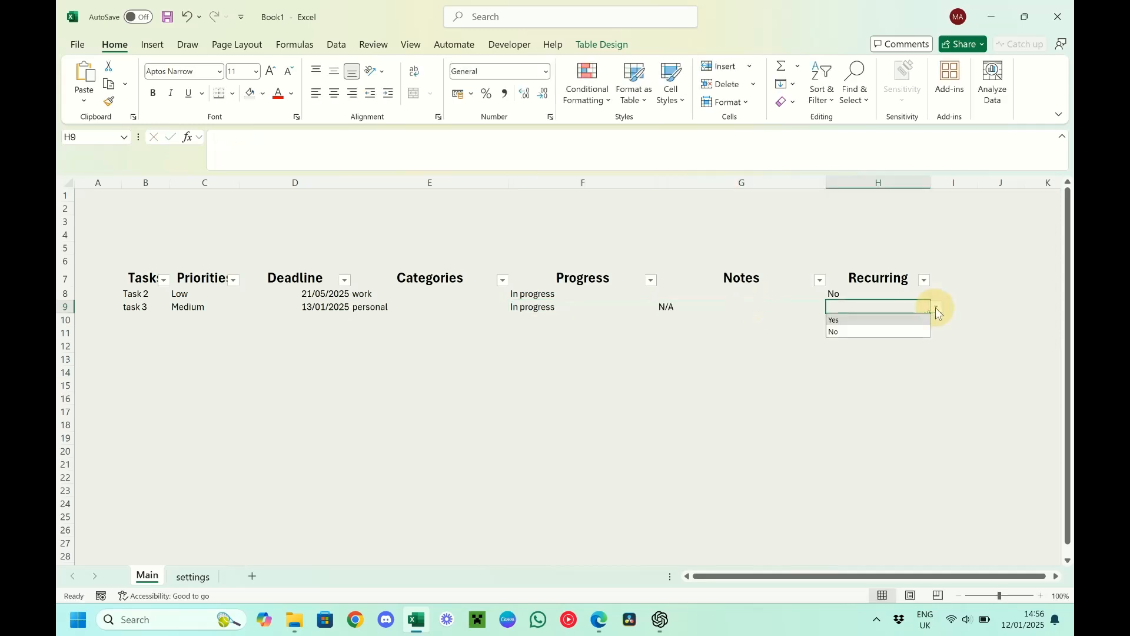
left_click(897, 328)
Center the table entries in B8:H9 horizontally
left_click_drag(145, 293, 888, 306)
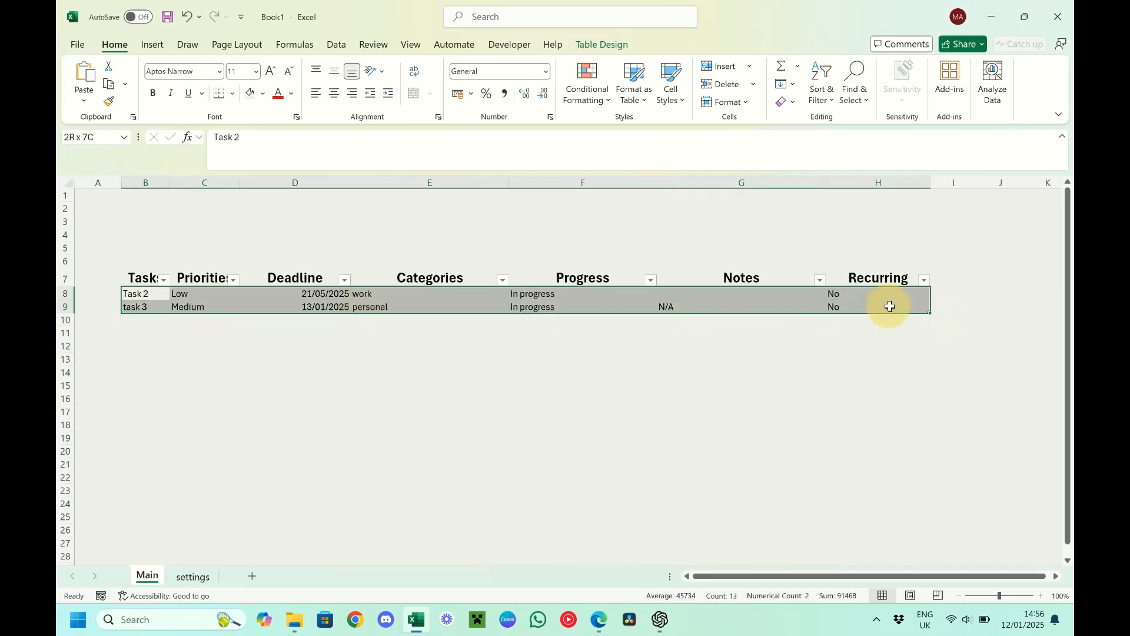
left_click(336, 95)
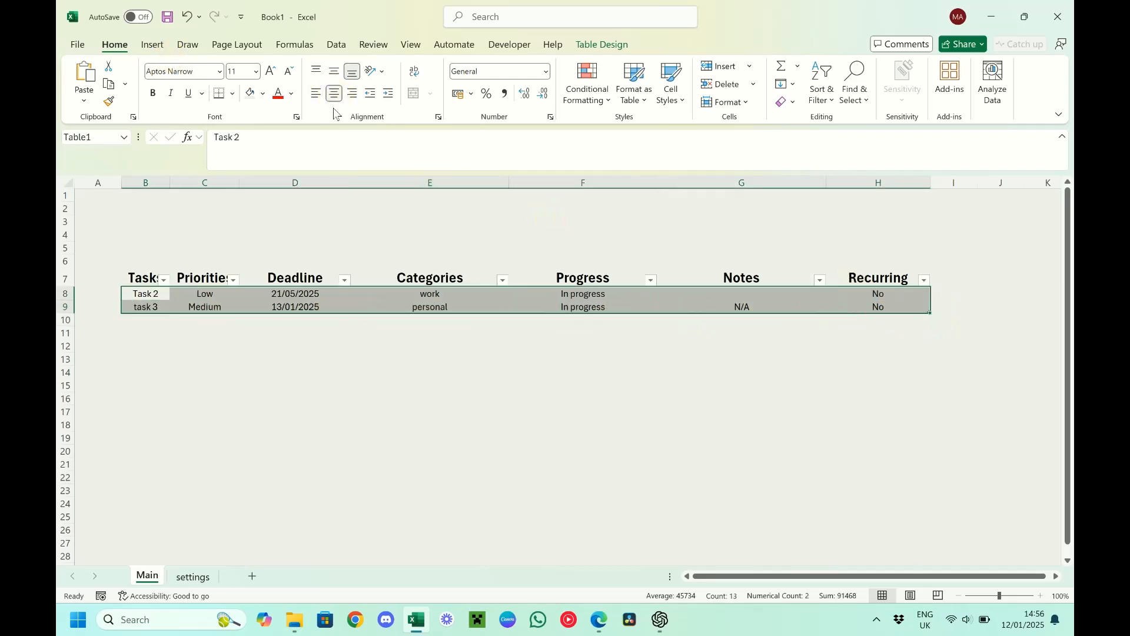
left_click(330, 402)
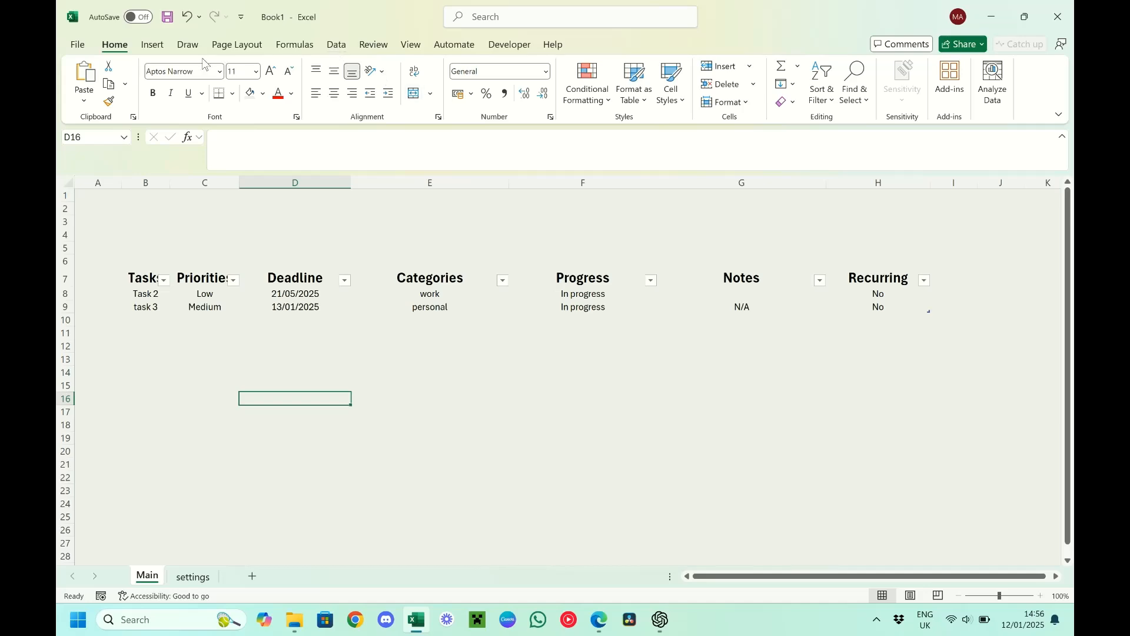
Draw a rounded rectangle about 2.32 cm high and 10.97 cm wide above the table headers
left_click(152, 46)
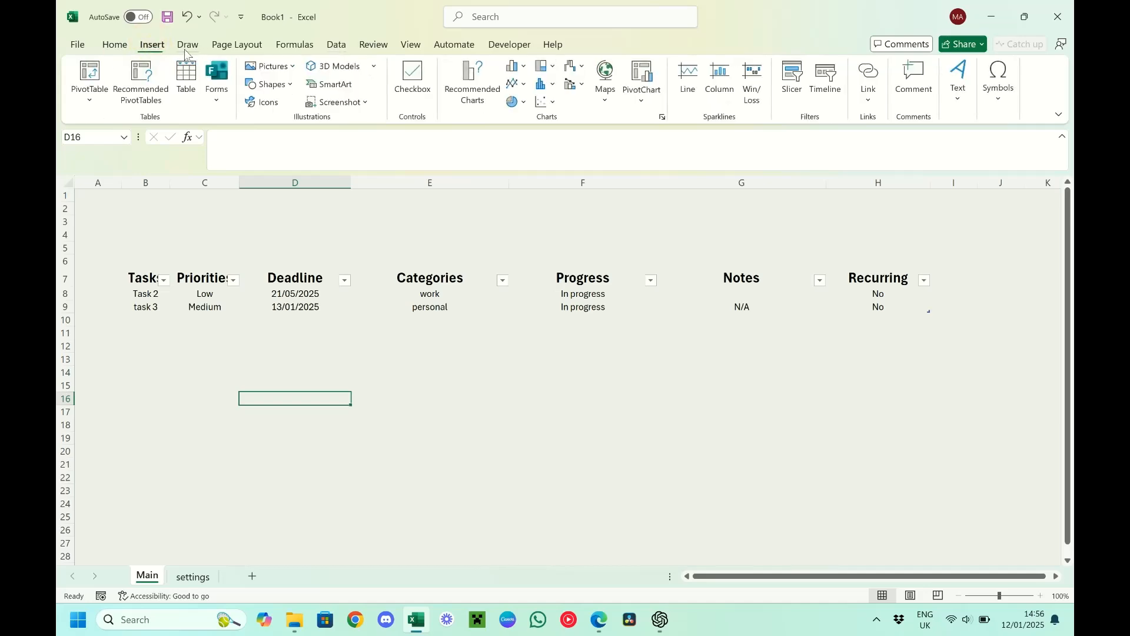
left_click(272, 84)
left_click(333, 123)
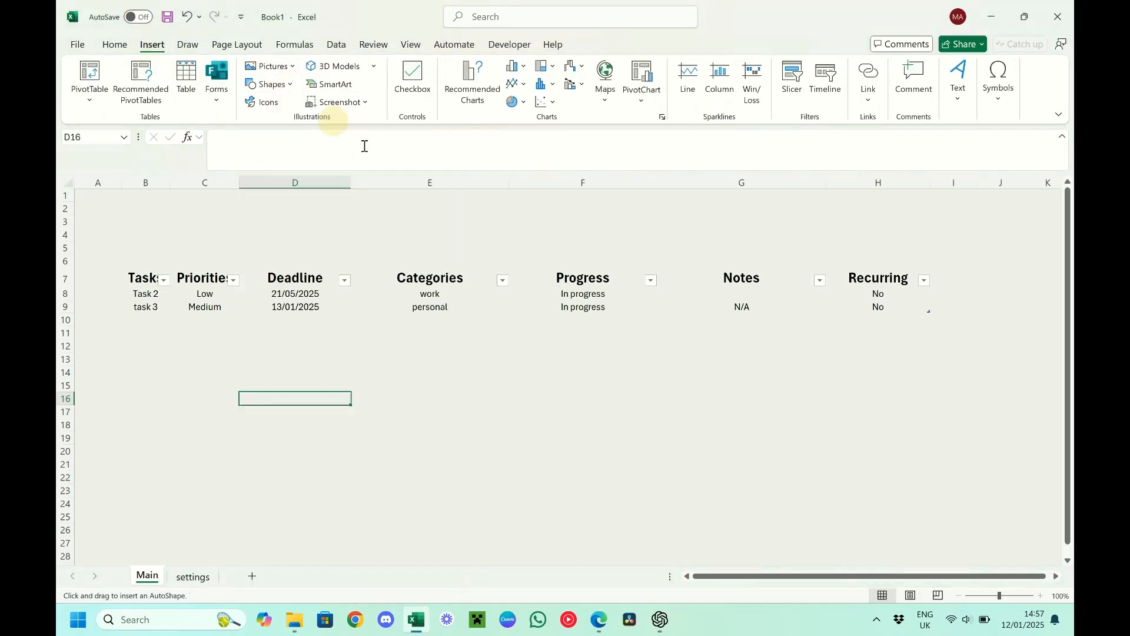
left_click_drag(447, 223, 690, 256)
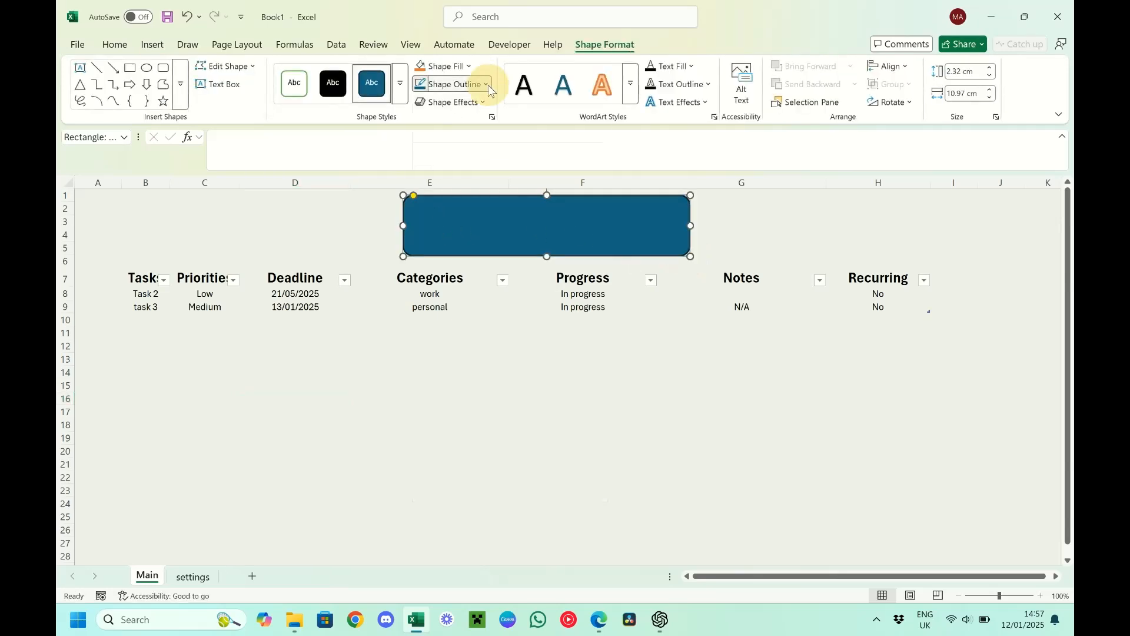
Remove the rounded rectangle's outline and fill the shape with white
left_click(486, 84)
left_click(445, 389)
left_click(447, 66)
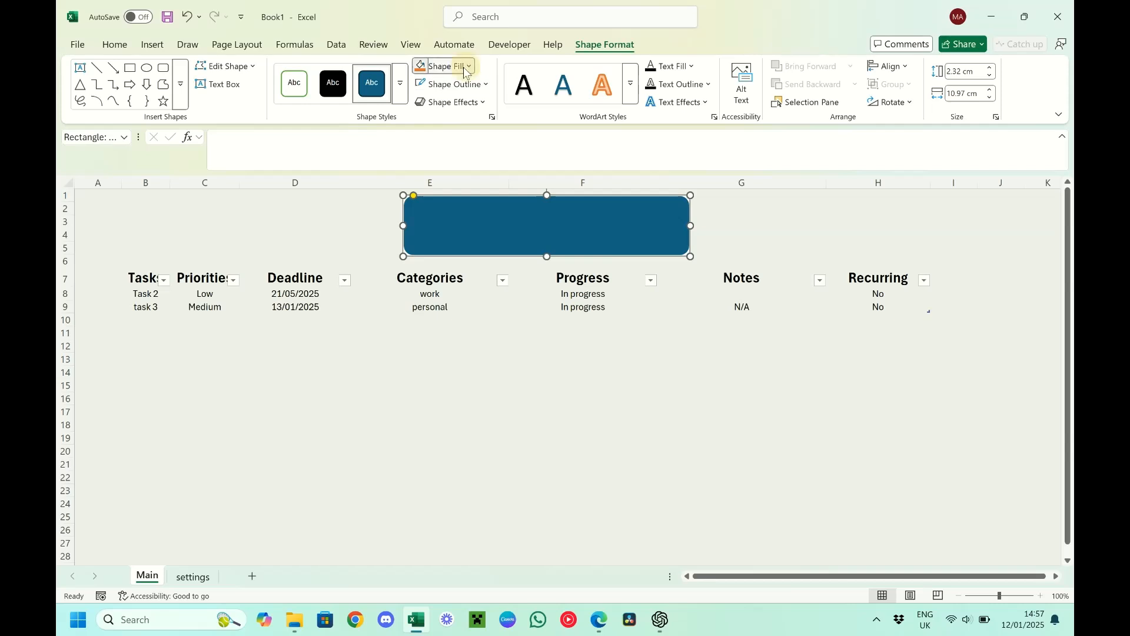
left_click(426, 155)
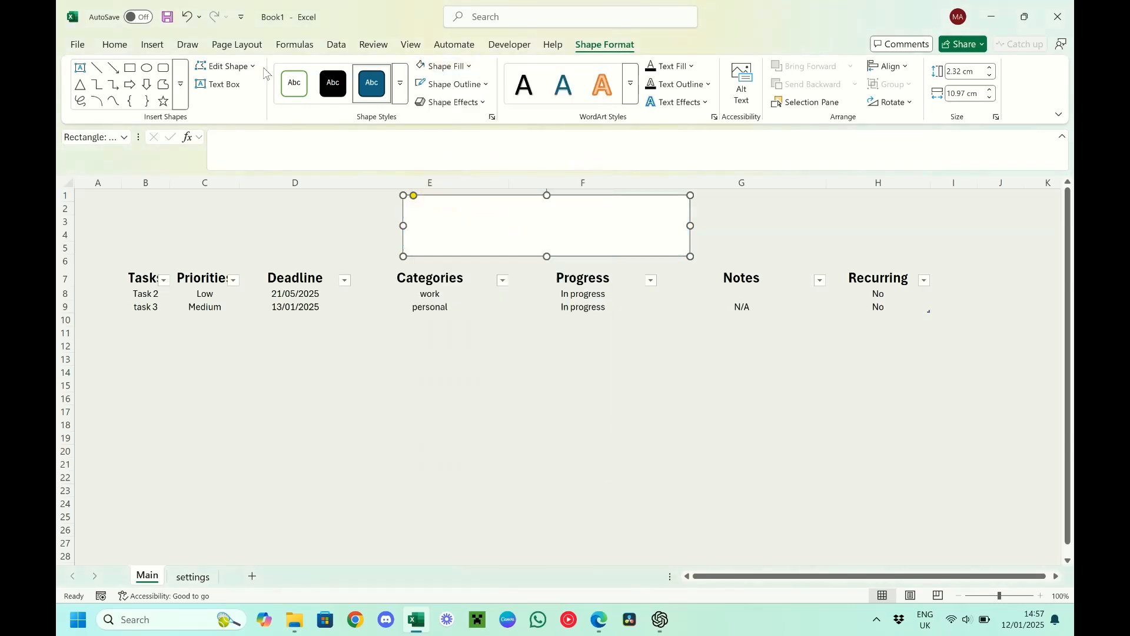
Enter the title To DO List in the white shape and make its text black
left_click(545, 231)
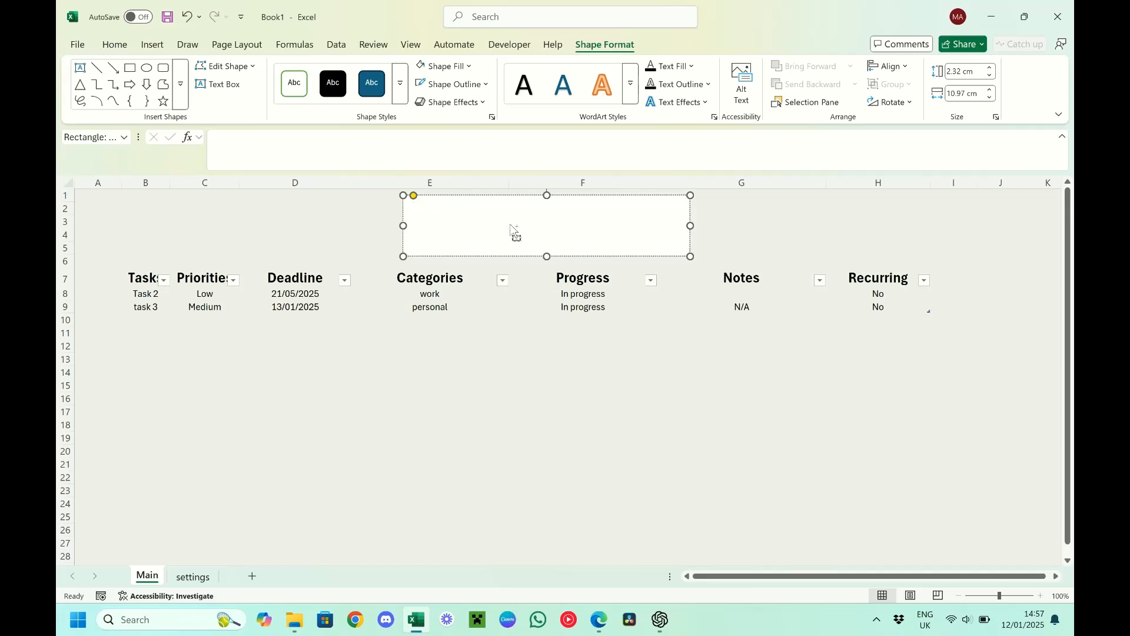
key("ctrl+a")
left_click(131, 50)
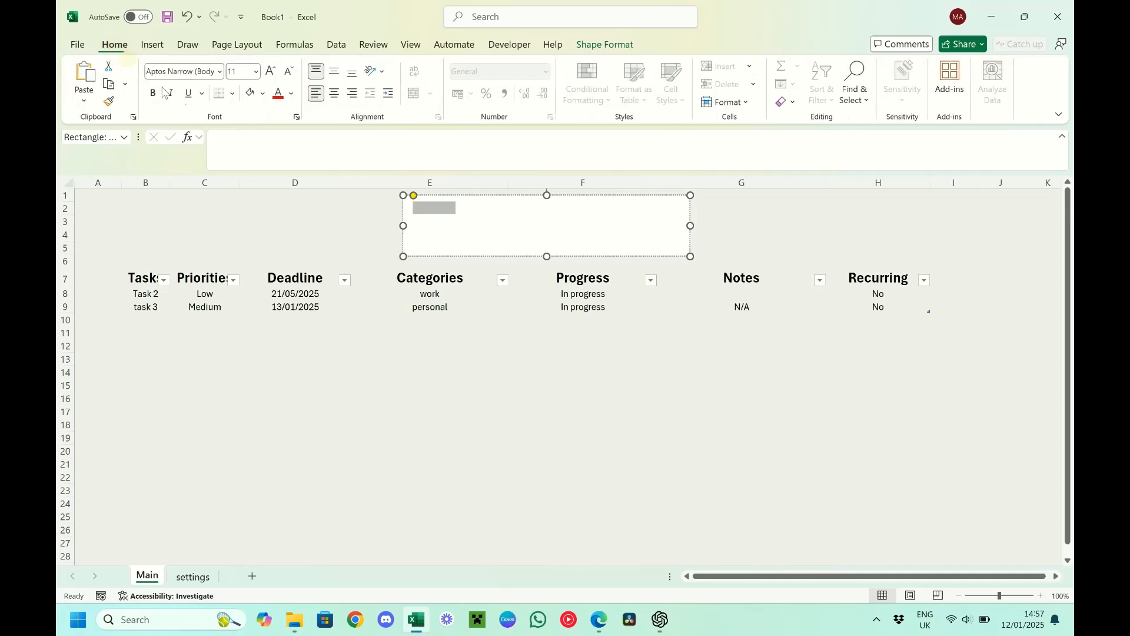
left_click(291, 93)
left_click(284, 141)
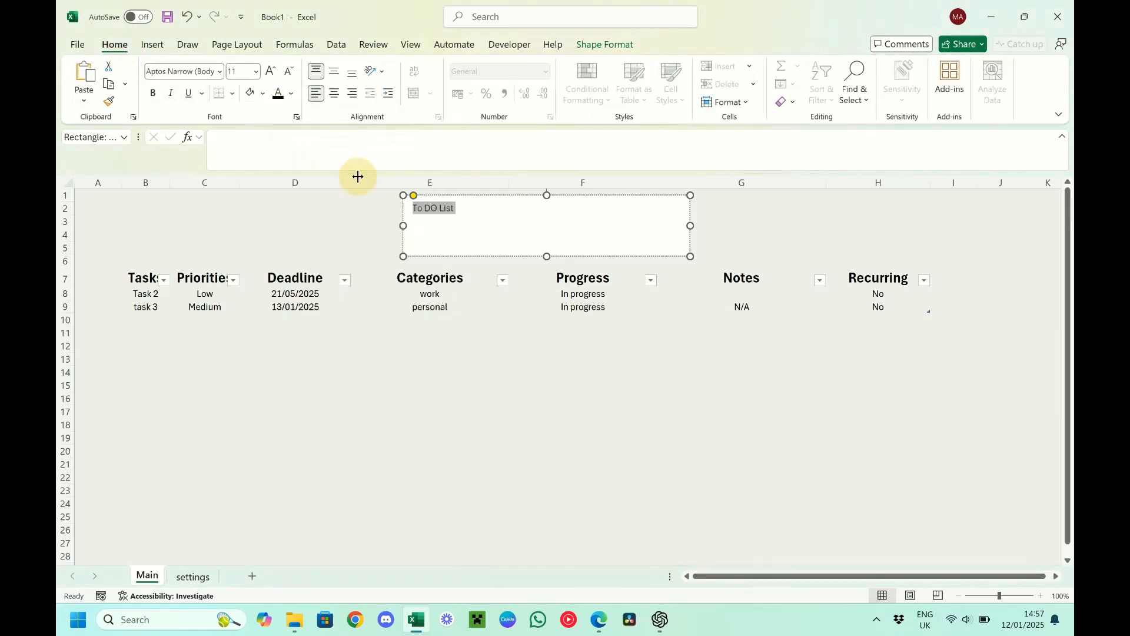
Correct the title to To Do List and center it horizontally and vertically in the shape
double_click(446, 210)
left_click(438, 211)
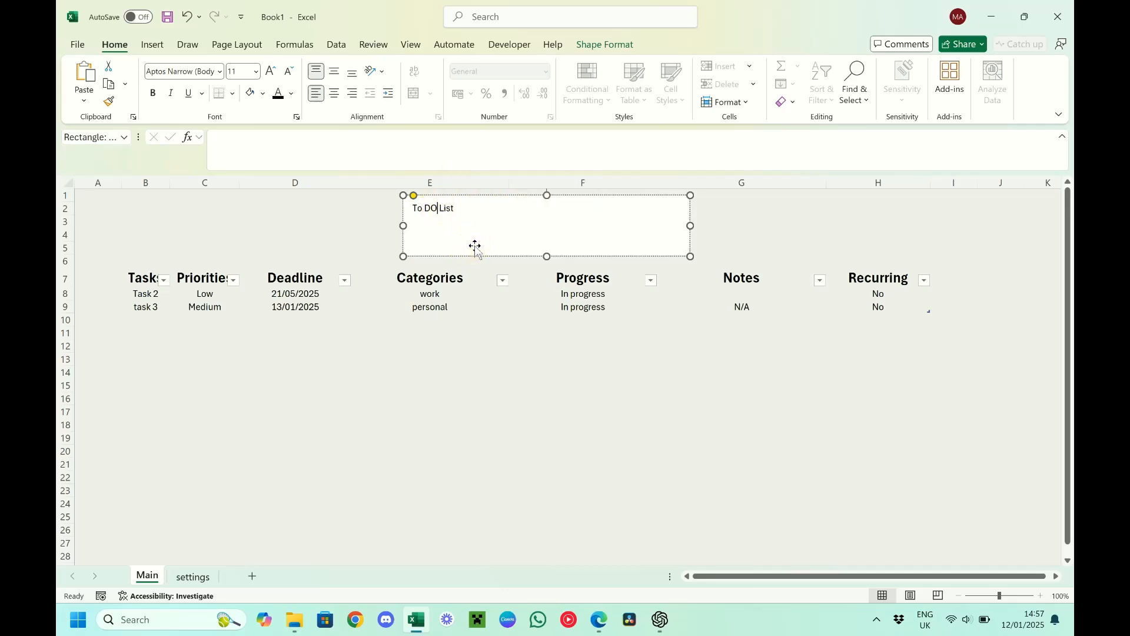
key("ctrl+a")
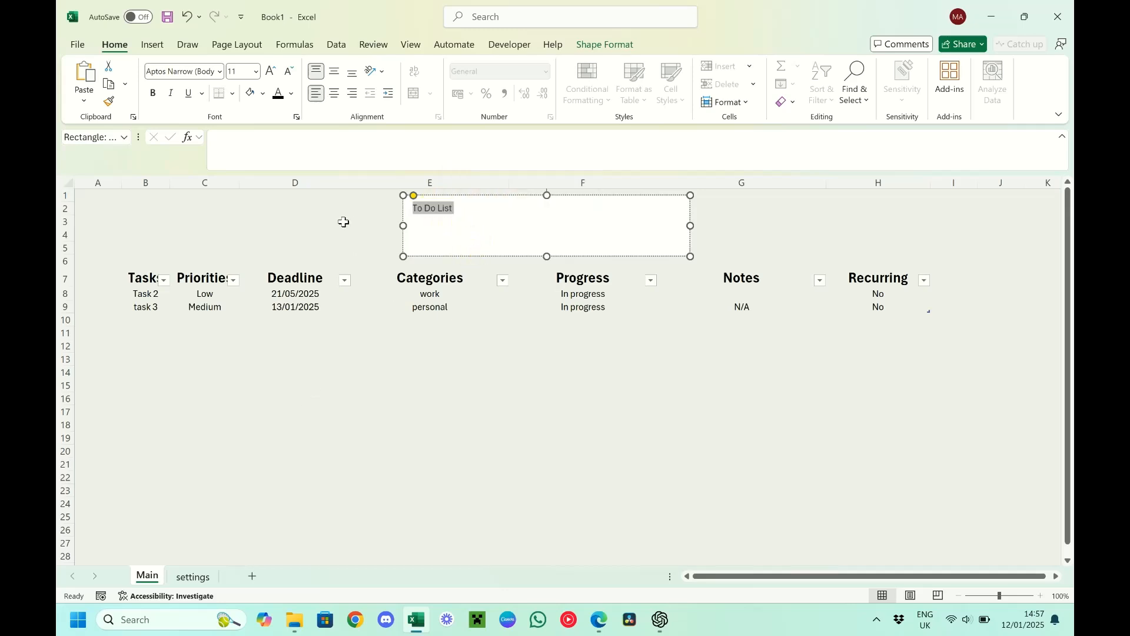
left_click(334, 93)
left_click(334, 70)
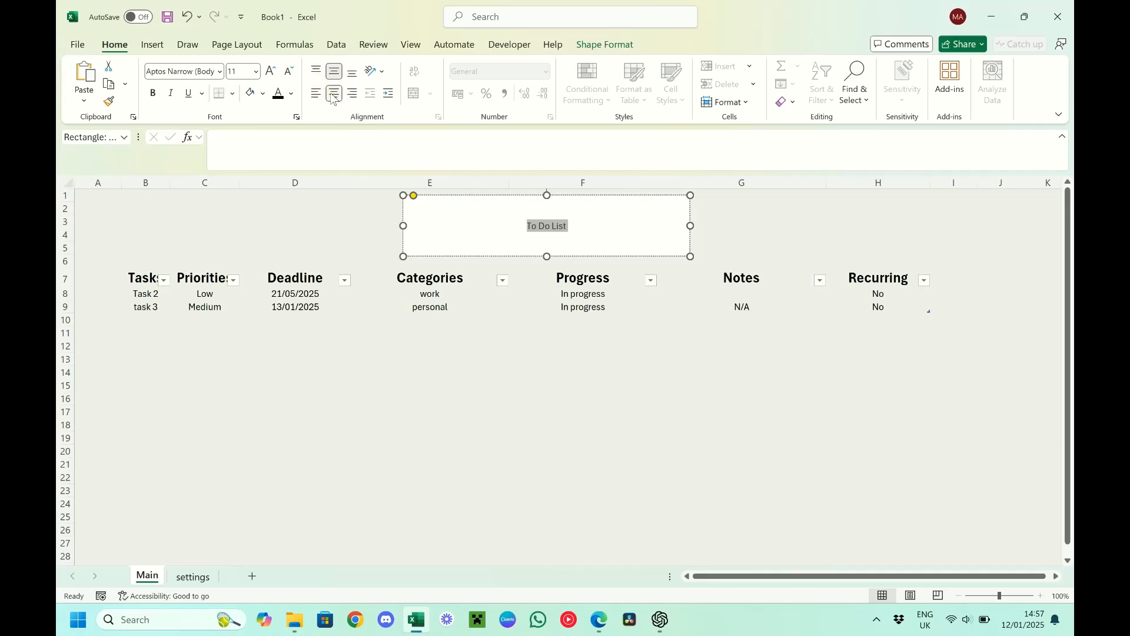
Increase the title's font size to 48
left_click(271, 71)
left_click(270, 72)
left_click(270, 71)
left_click(270, 72)
left_click(270, 72)
left_click(270, 72)
left_click(270, 71)
left_click(270, 72)
left_click(270, 72)
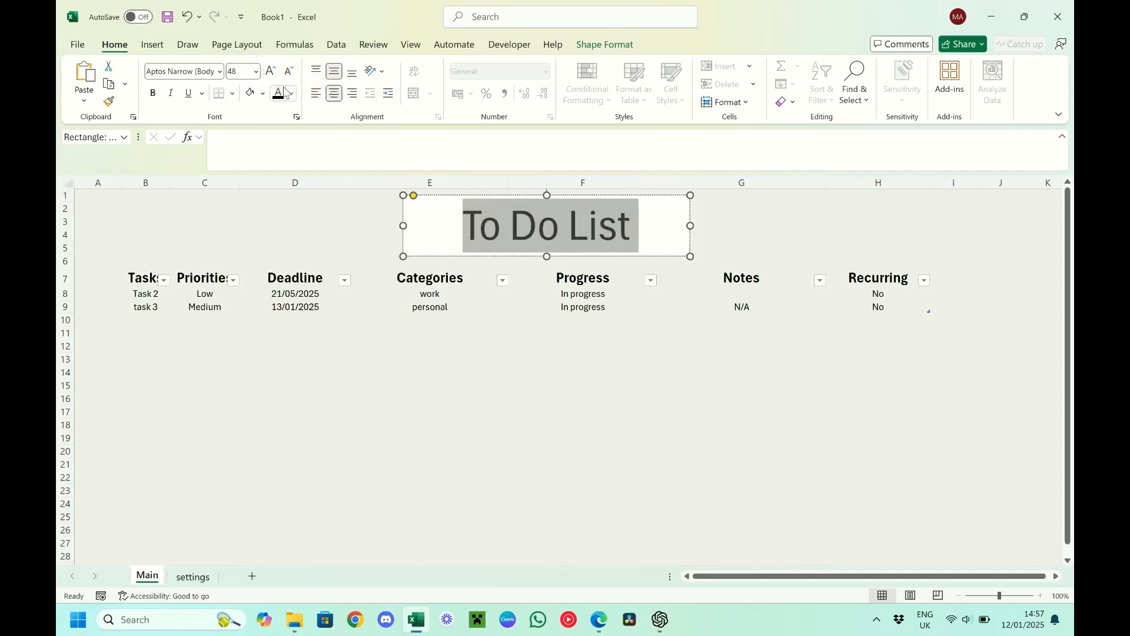
Change the title's font to Abadi and deselect the shape
left_click(217, 73)
left_click(190, 175)
left_click(300, 398)
left_click(326, 358)
Set the font of the whole Main sheet to Abadi
left_click(73, 186)
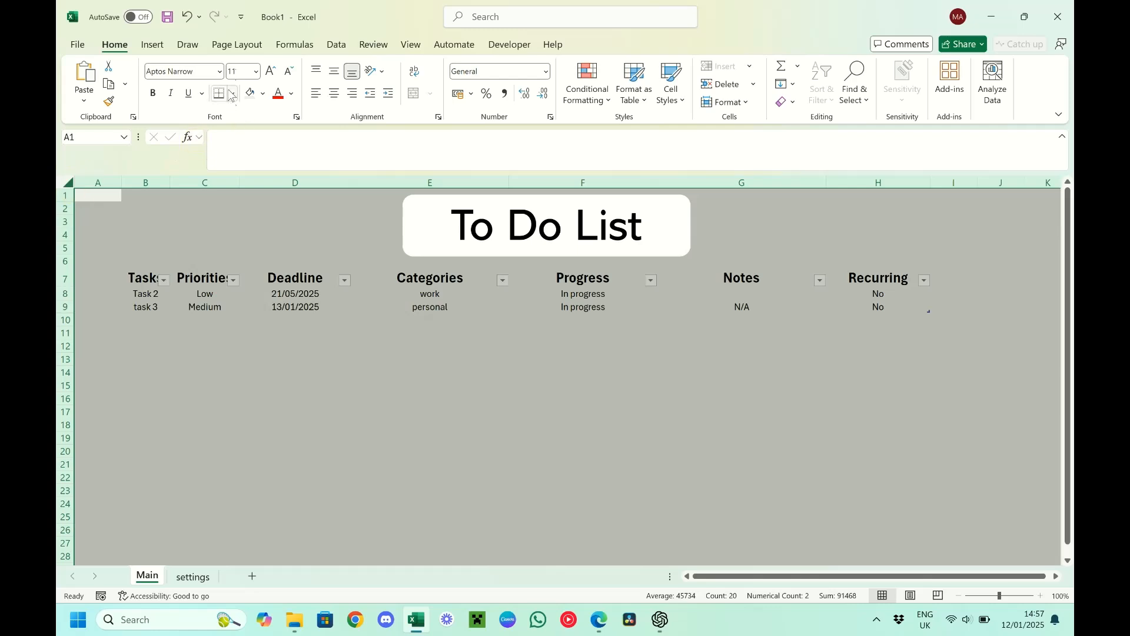
left_click(219, 71)
left_click(188, 173)
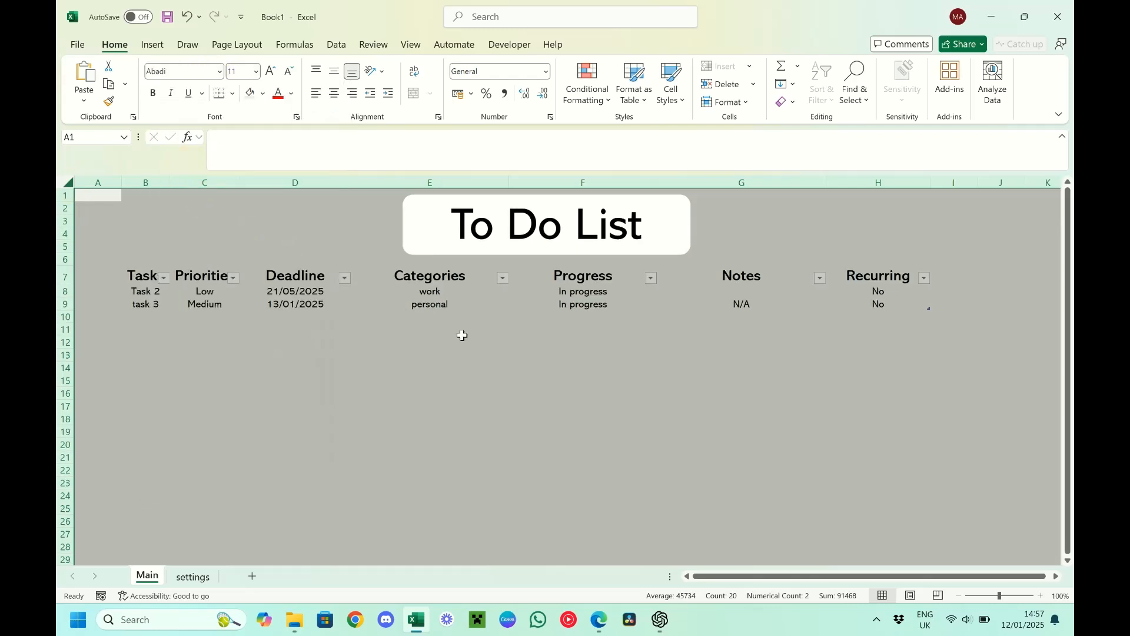
left_click(443, 338)
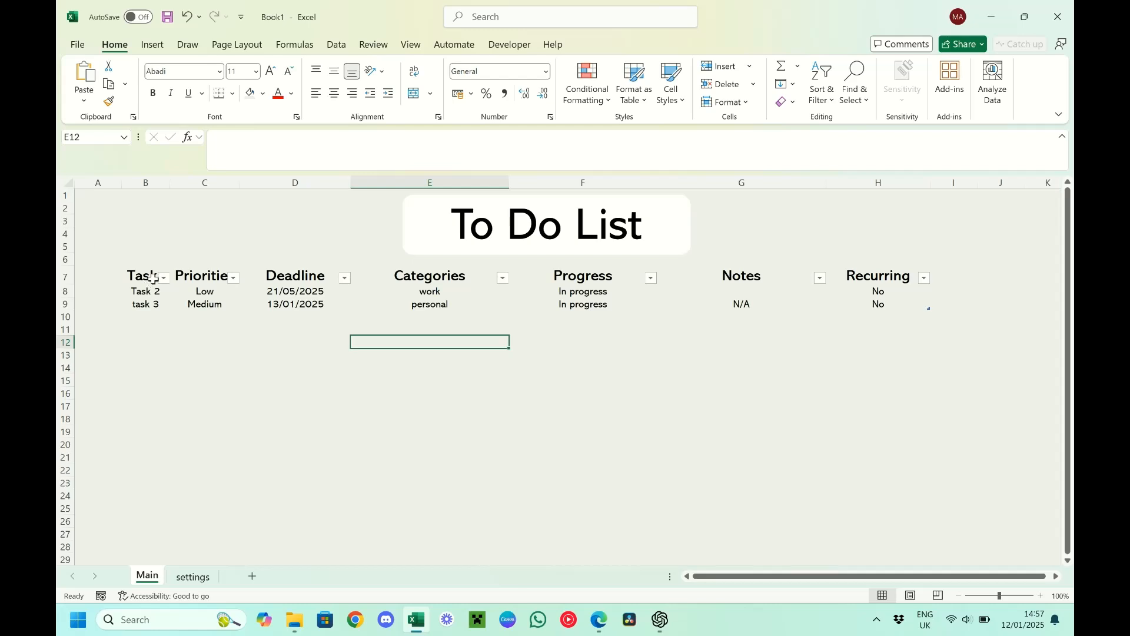
Narrow the title shape to fit its text and reposition it centrally above the table
left_click(674, 234)
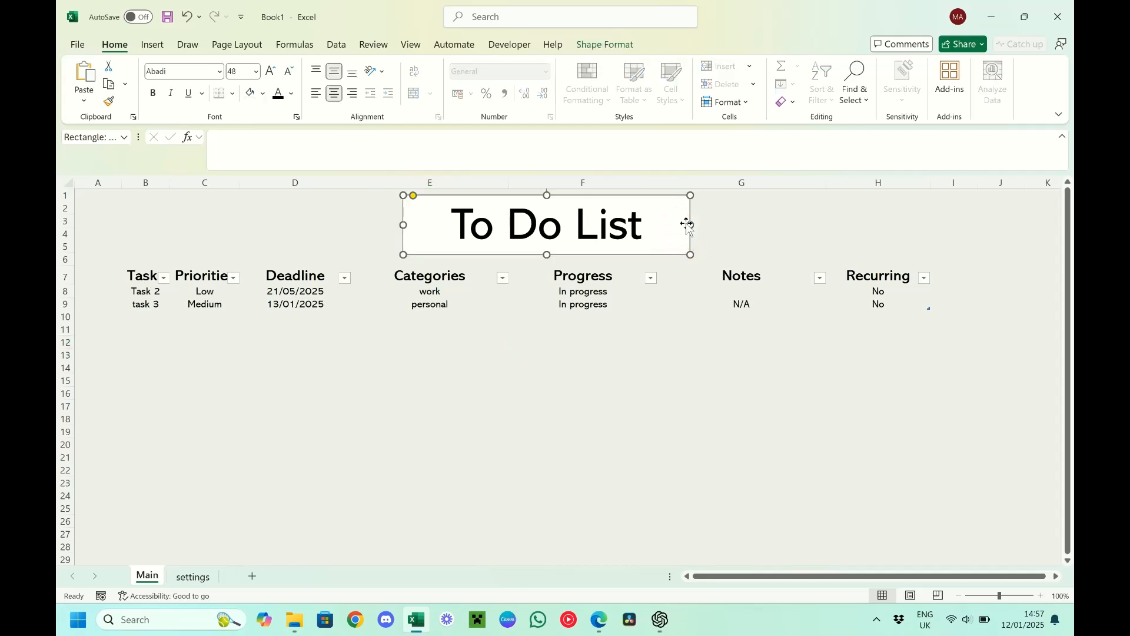
left_click_drag(692, 226, 621, 236)
left_click_drag(528, 255, 566, 254)
left_click(536, 379)
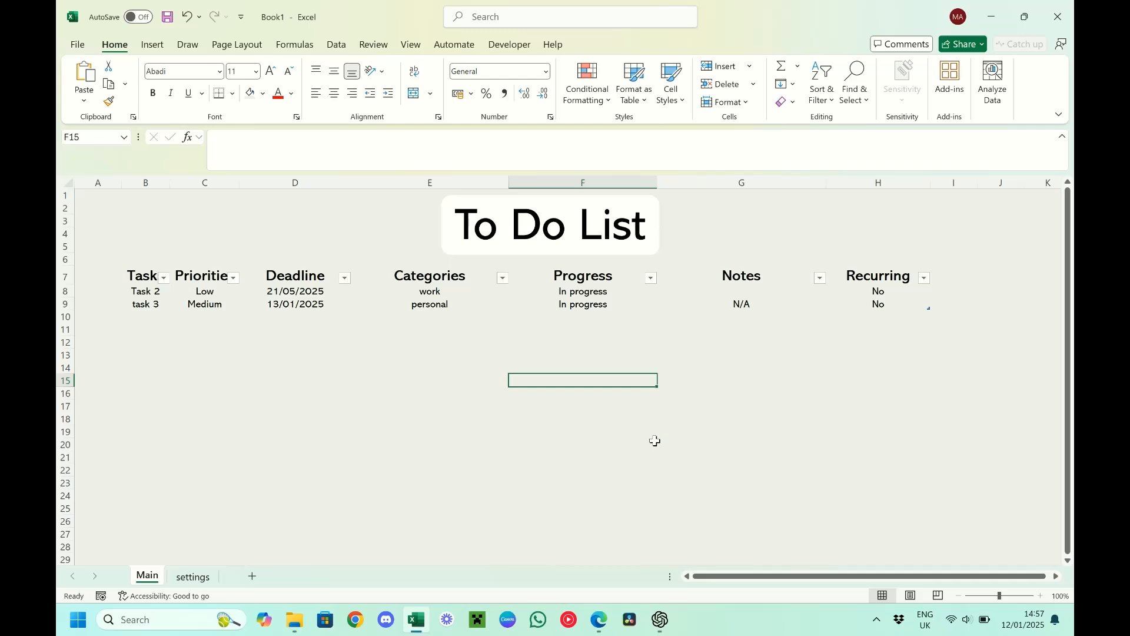
Enter =COUNTIF(Main!F8:F28,settings!E3) in F3 of the settings sheet to count the Not started tasks
left_click(193, 576)
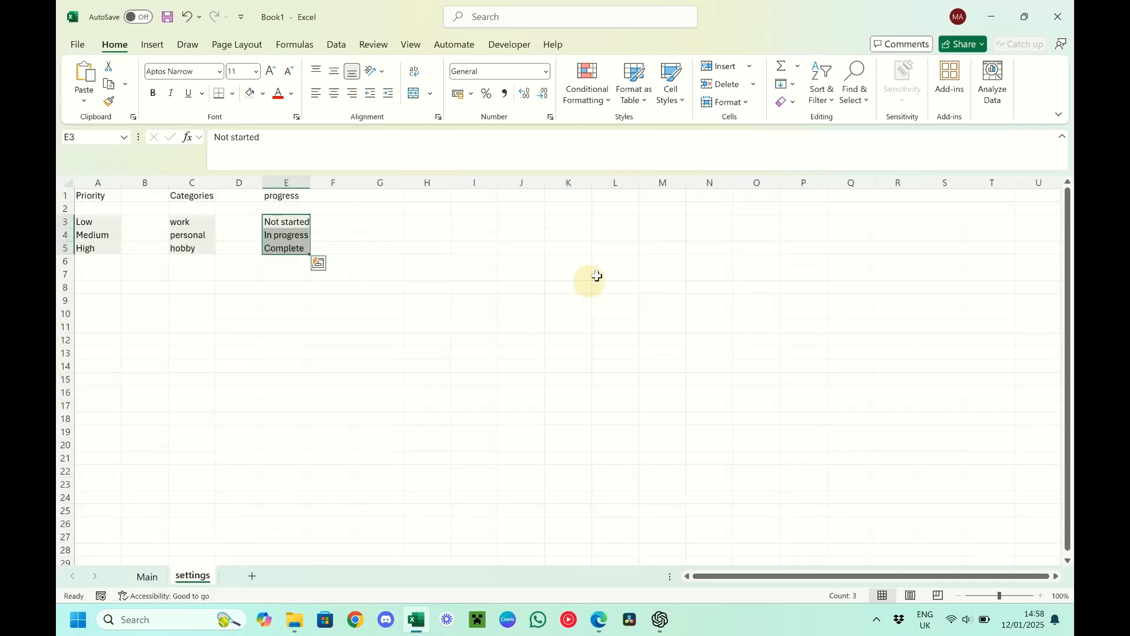
left_click(360, 224)
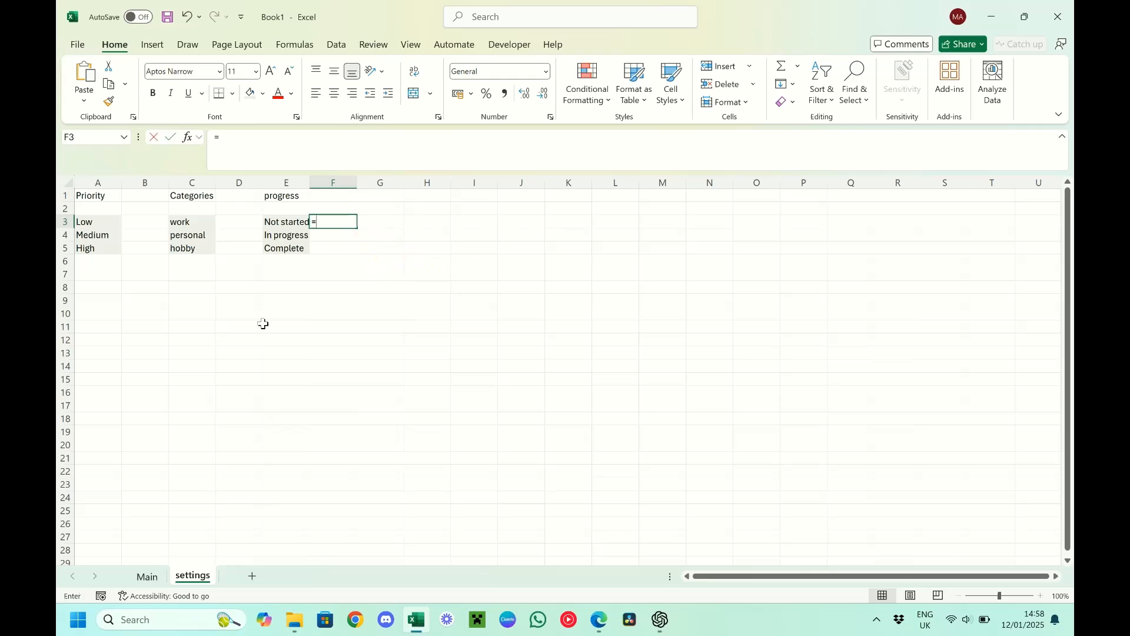
type("=countif")
key("Tab")
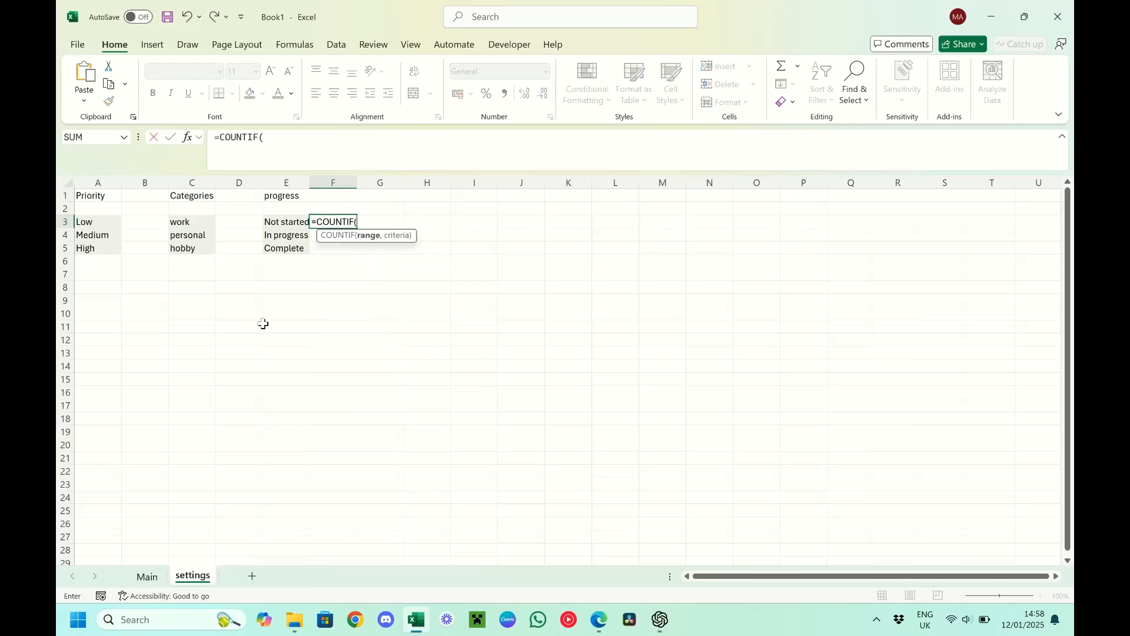
left_click(147, 576)
left_click_drag(600, 294, 587, 548)
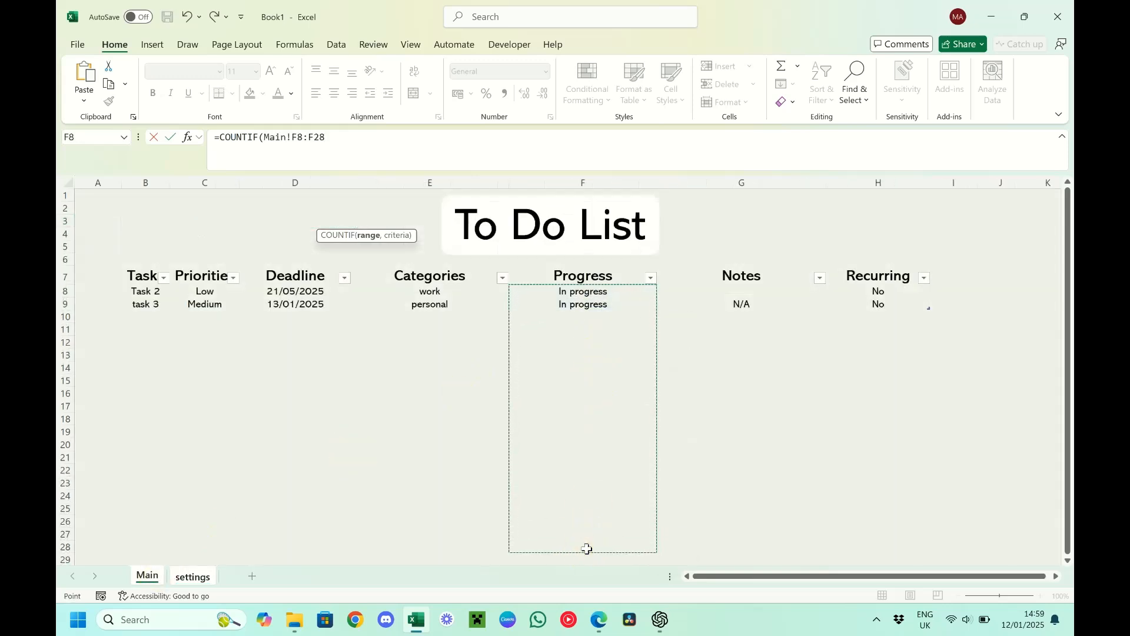
type(",")
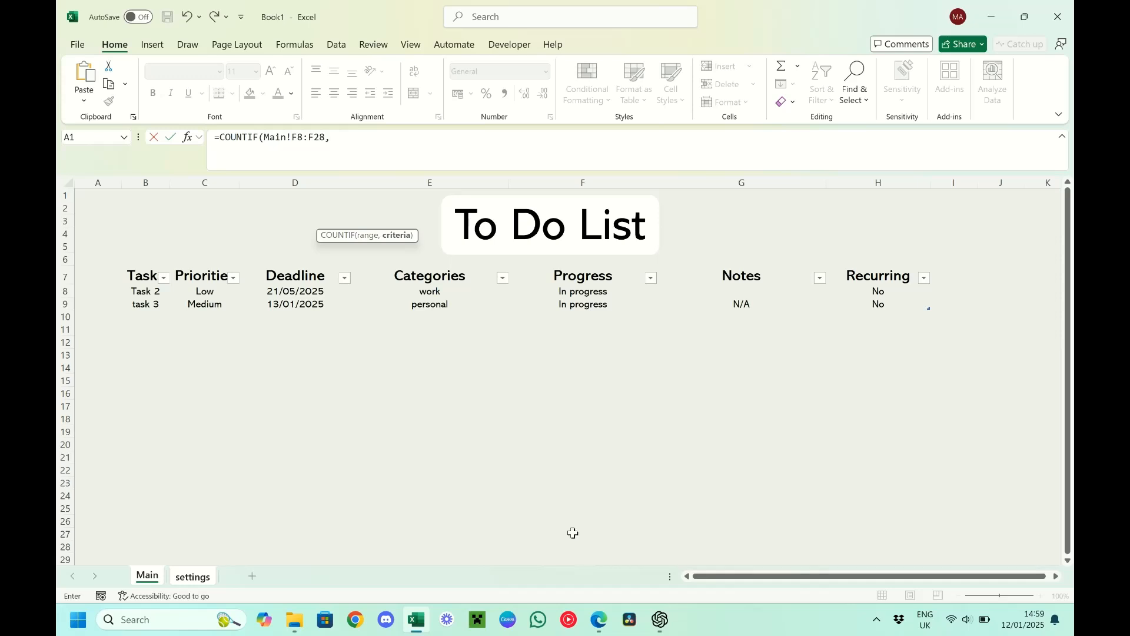
left_click(208, 574)
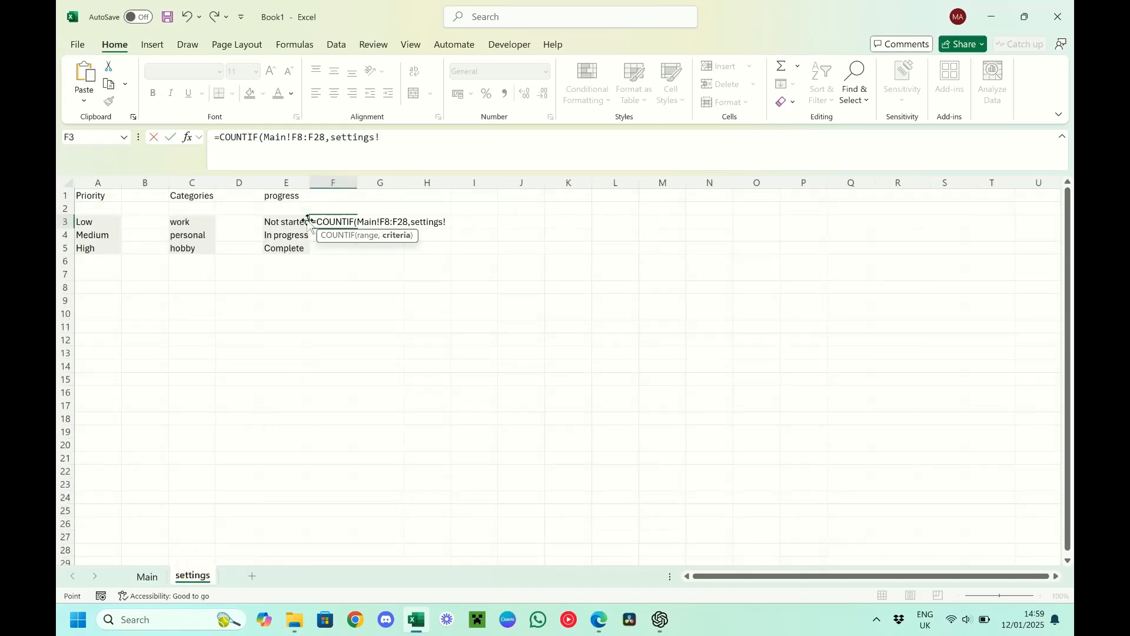
left_click(287, 228)
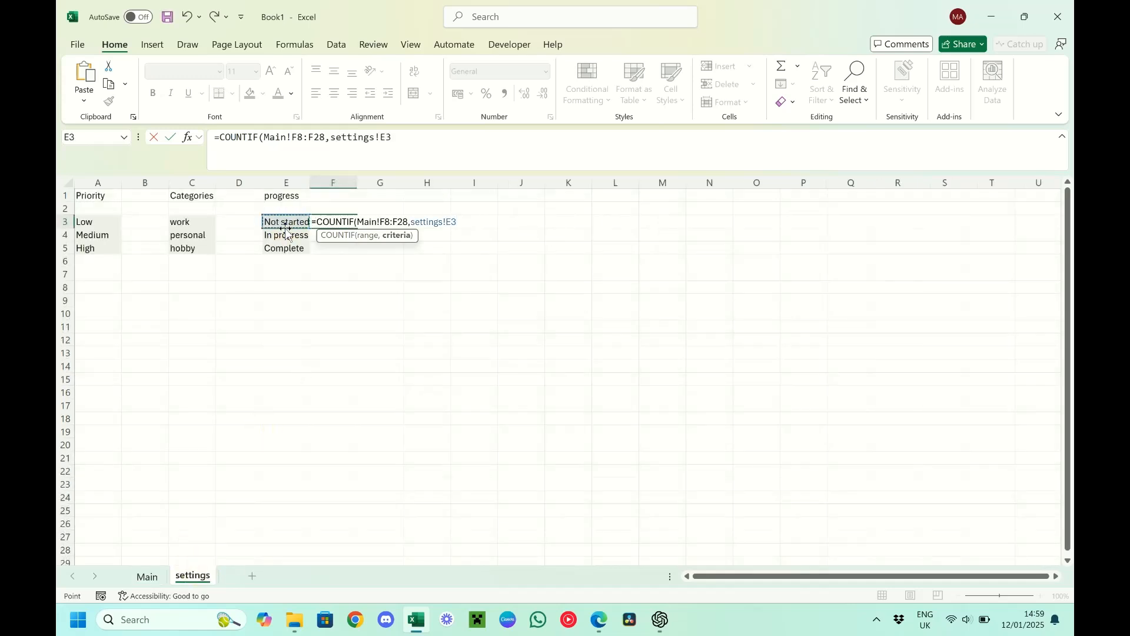
type(")")
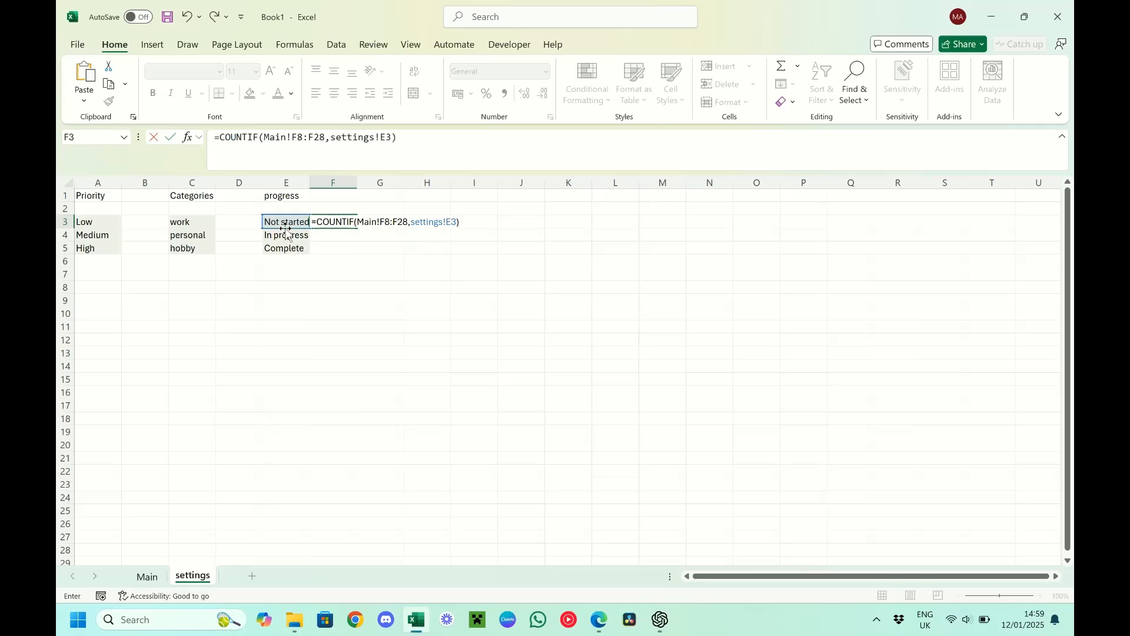
key("Return")
Fill the COUNTIF formula from F3 down to F5 and return to the Main sheet
left_click(340, 223)
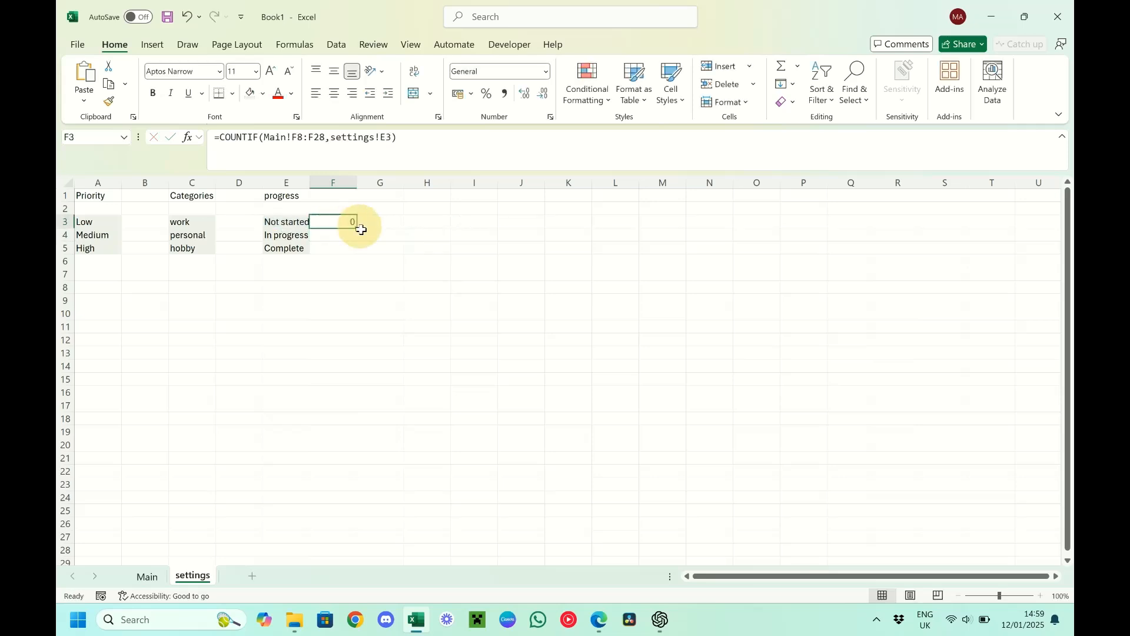
left_click_drag(356, 237, 357, 250)
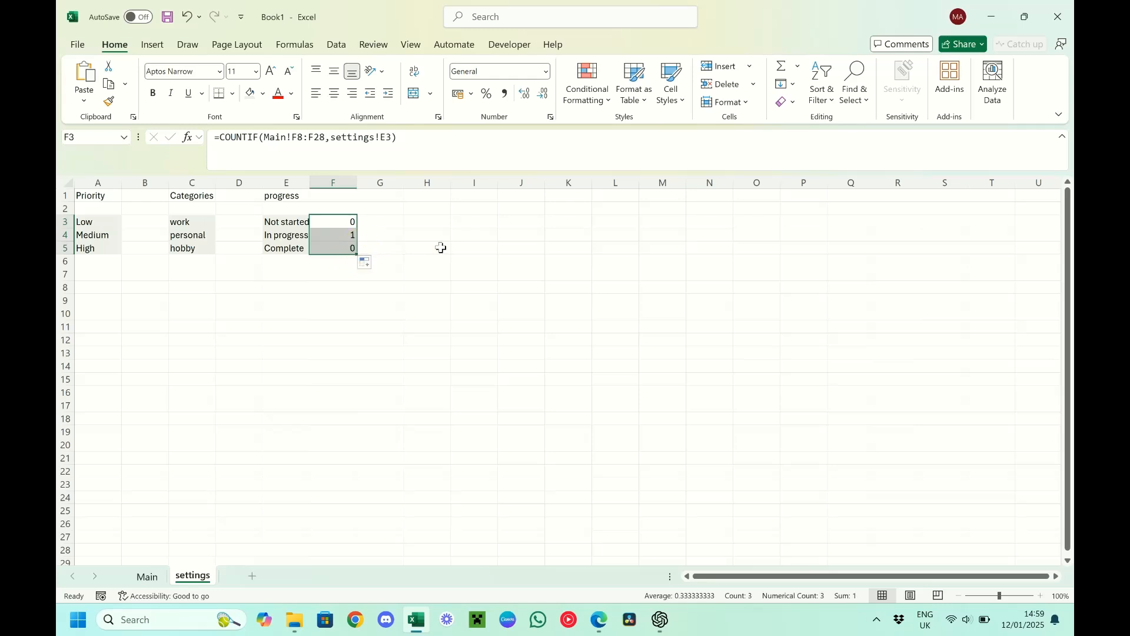
left_click(146, 577)
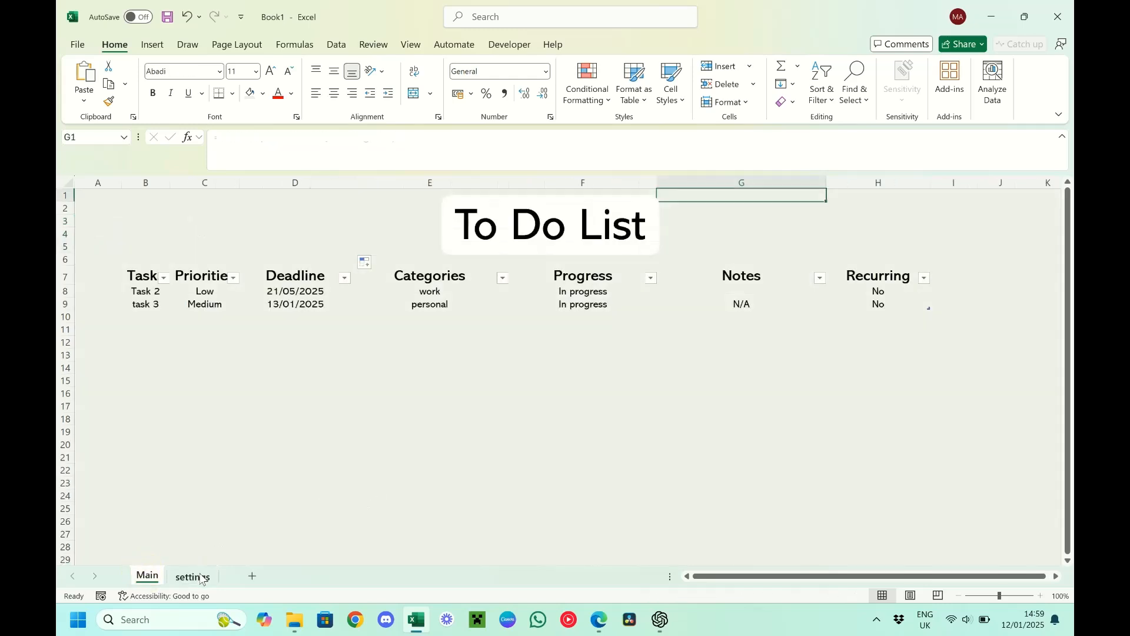
Make the COUNTIF range in F3 of the settings sheet absolute as $F$8:$F$28 and refill the formula down to F5
left_click(191, 576)
left_click(299, 138)
key("F4")
left_click(330, 137)
key("F4")
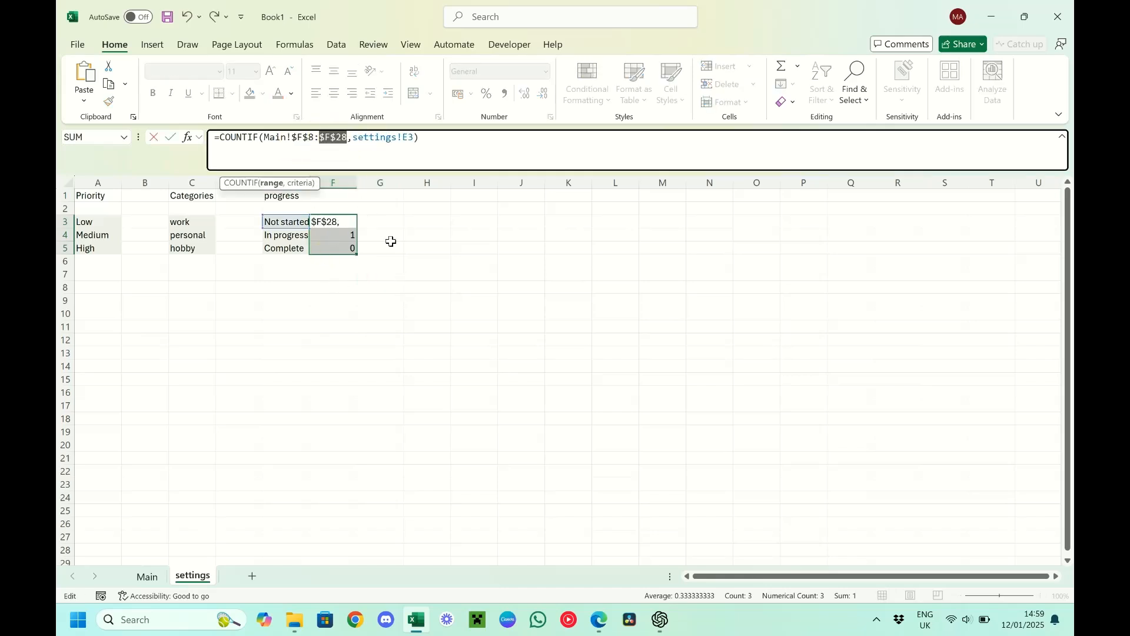
key("Return")
left_click(353, 223)
left_click_drag(356, 228, 358, 247)
left_click(388, 235)
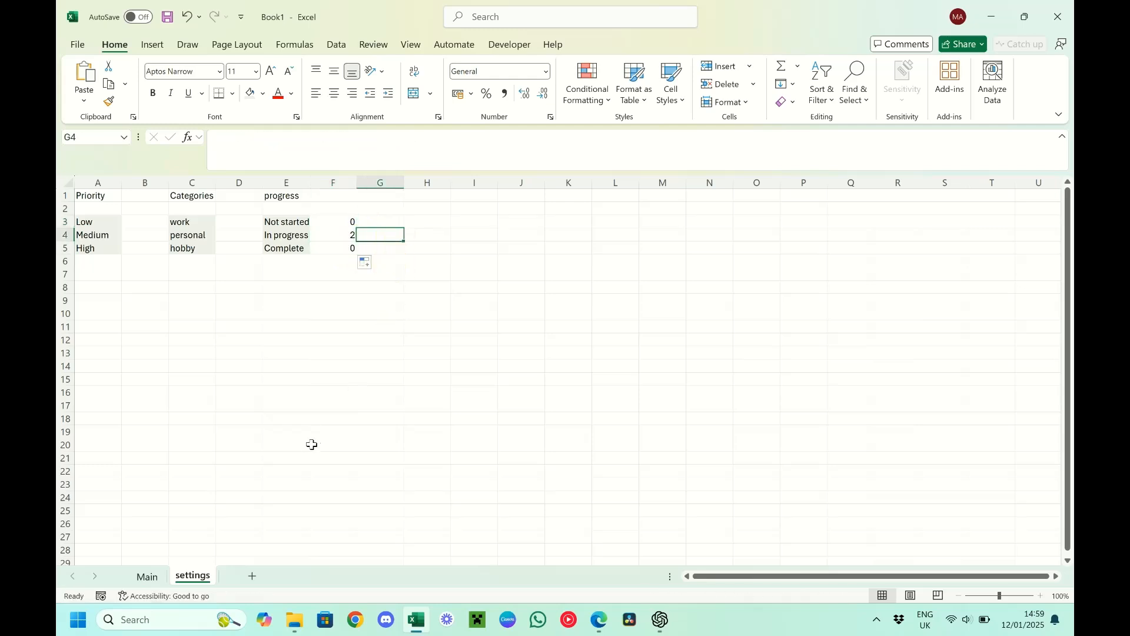
Enter N/A in the Notes cell of Task 2 on the Main sheet
left_click(149, 577)
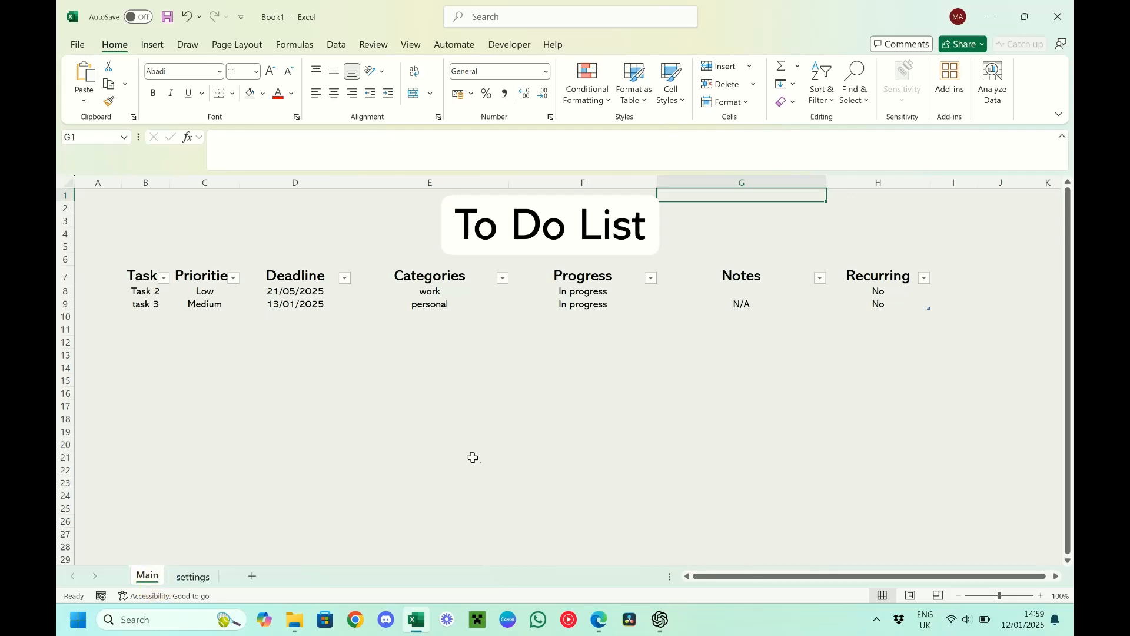
left_click(732, 285)
key("Down")
type("N/A")
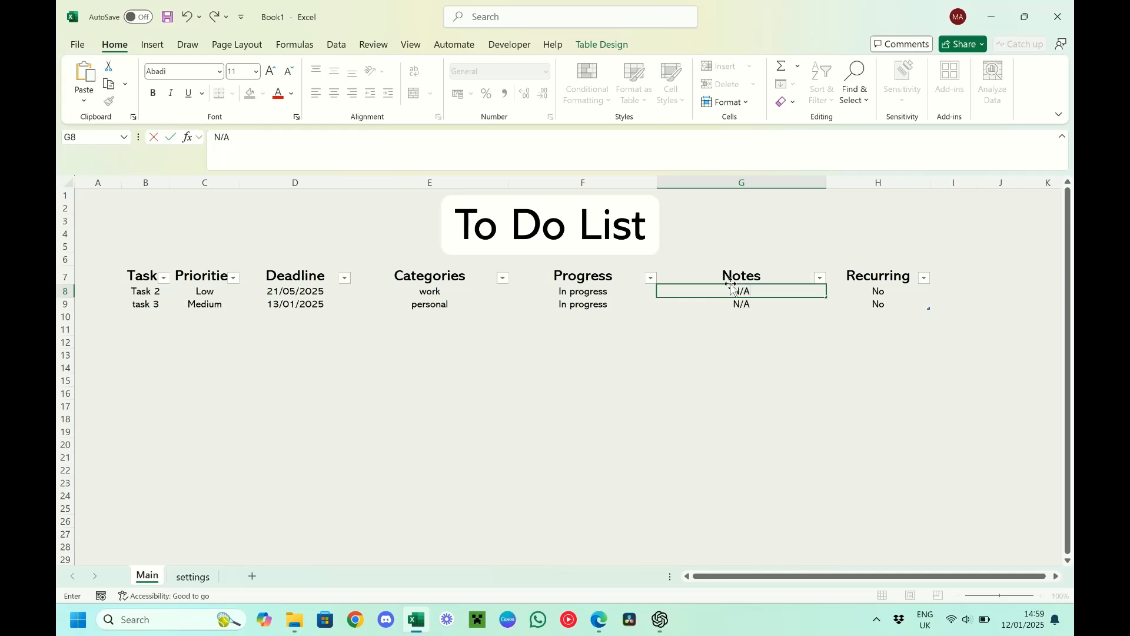
left_click(462, 380)
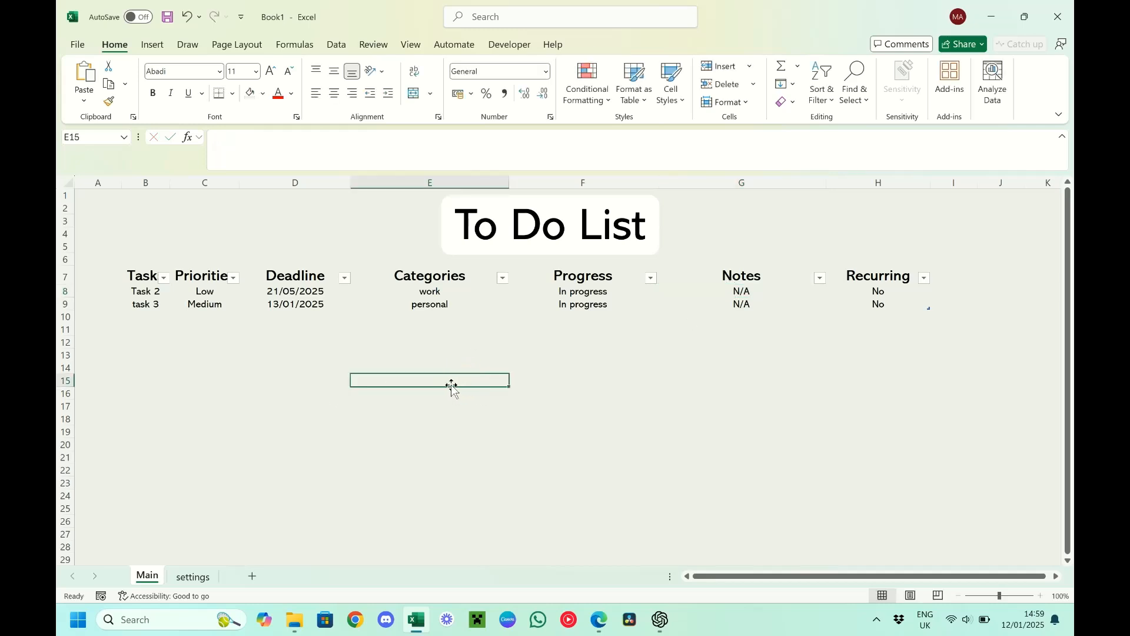
Copy the table B7:H9, switch to ChatGPT and send it with the prompt "take this data and create me some dummy data"
left_click(880, 304)
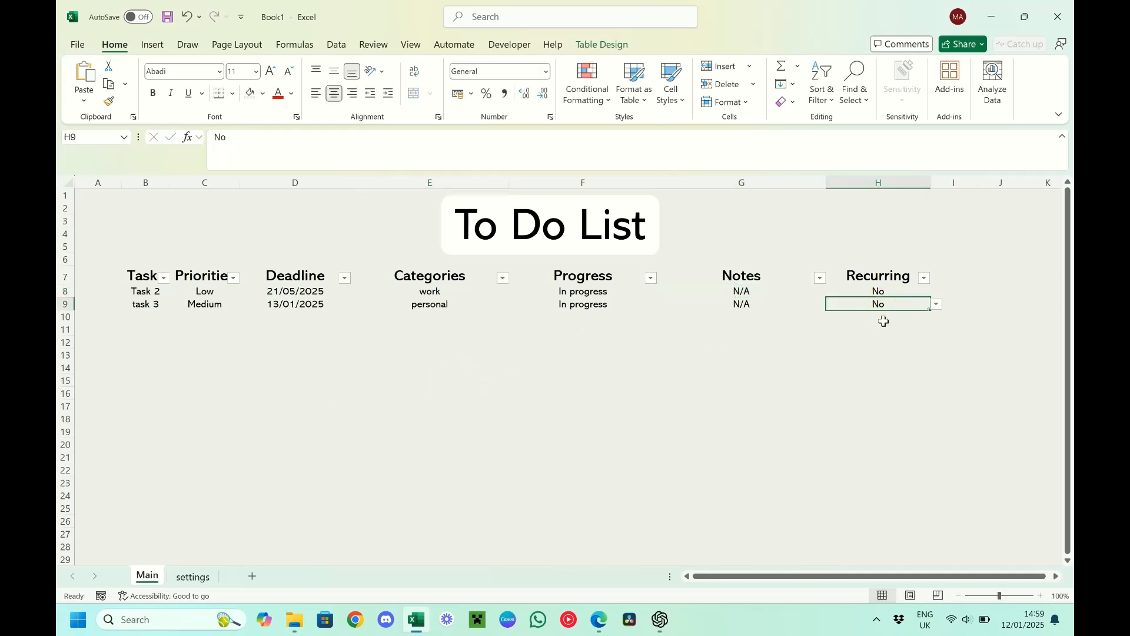
left_click_drag(146, 279, 877, 303)
key("ctrl+c")
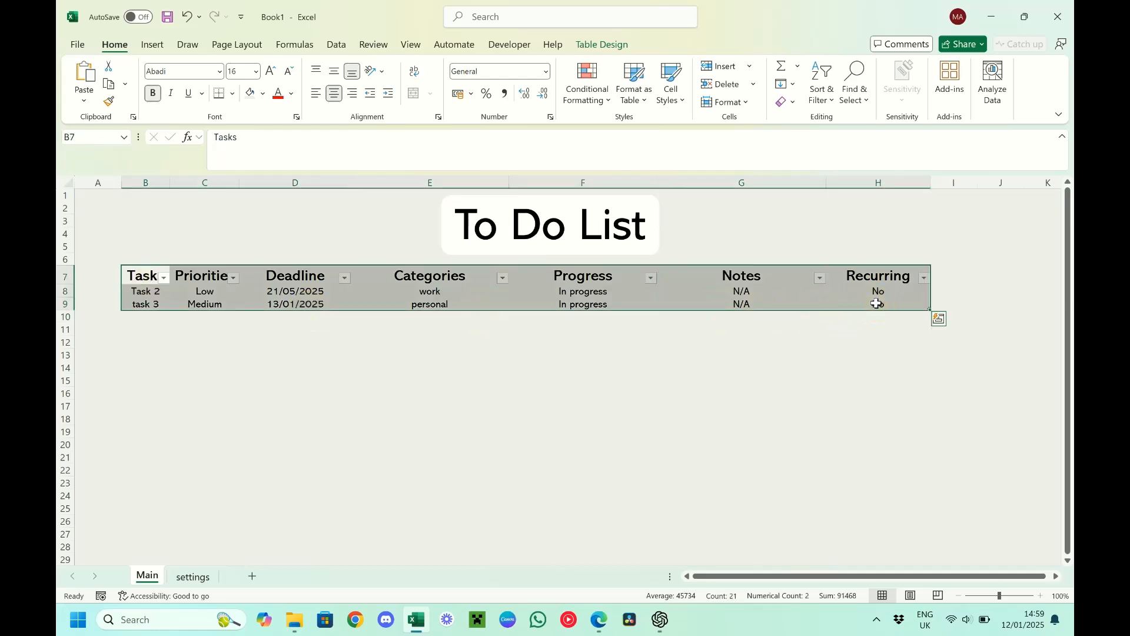
left_click(660, 619)
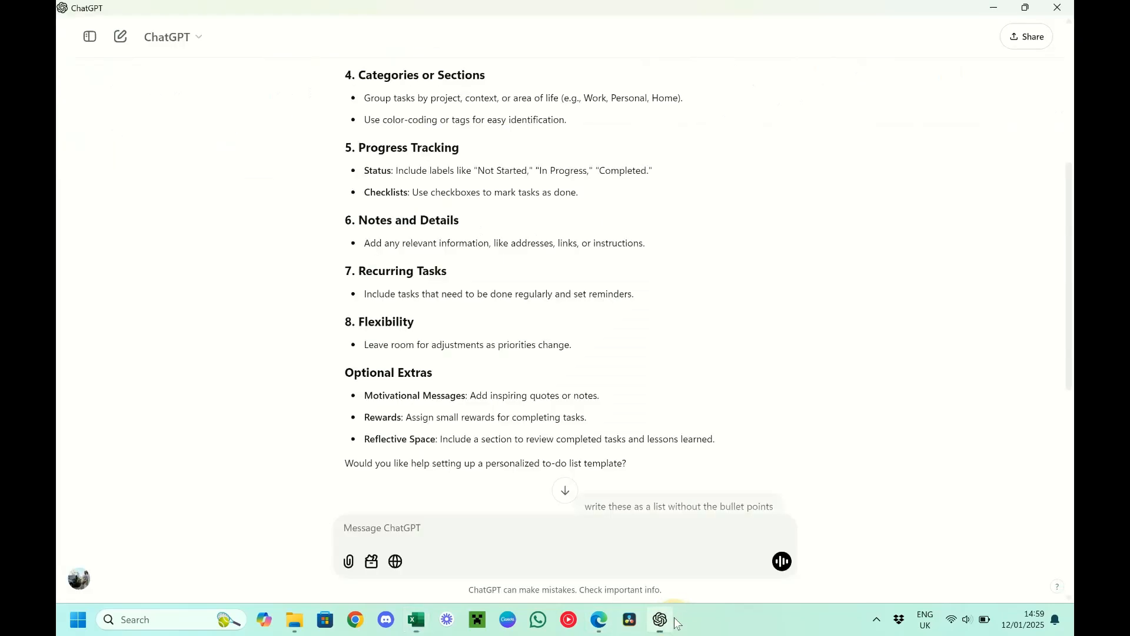
left_click(434, 535)
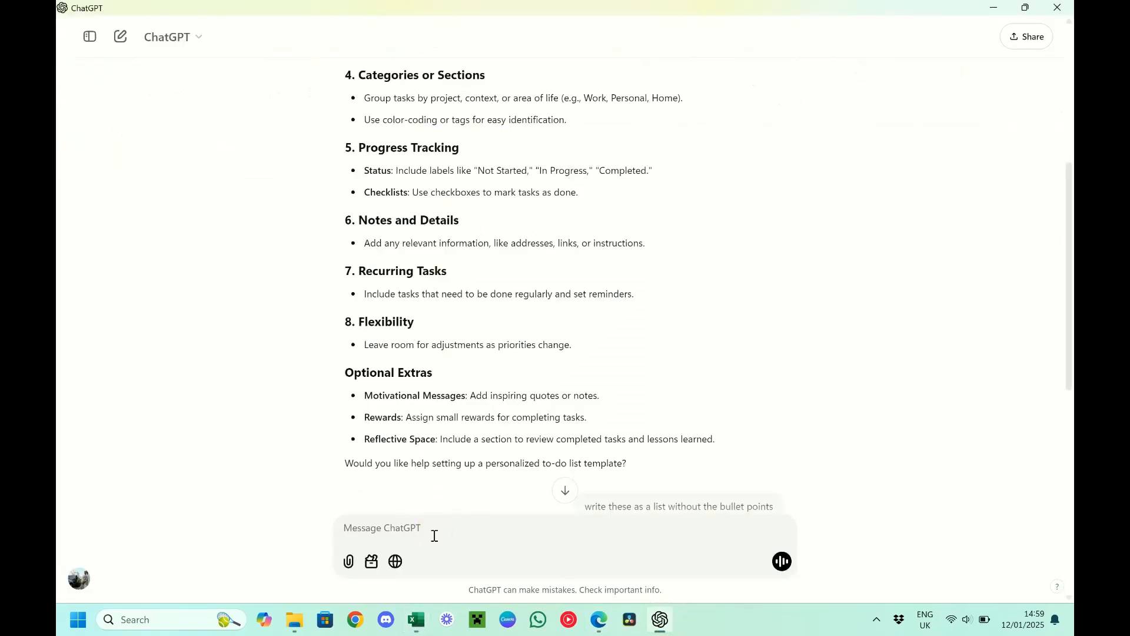
type("tak")
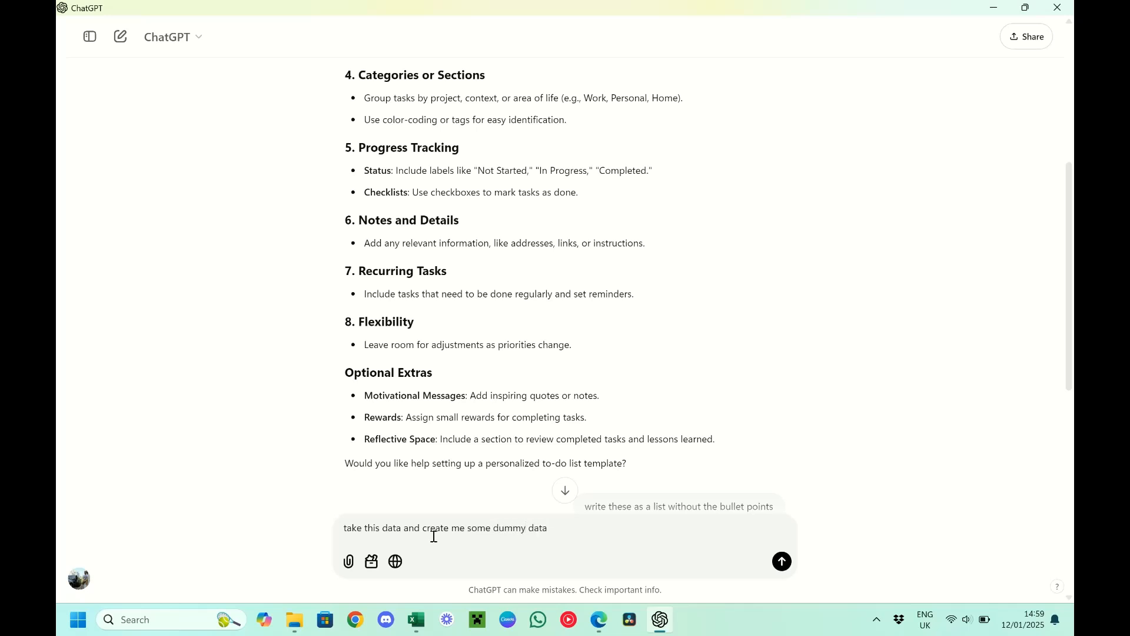
key("shift+Return")
key("ctrl+v")
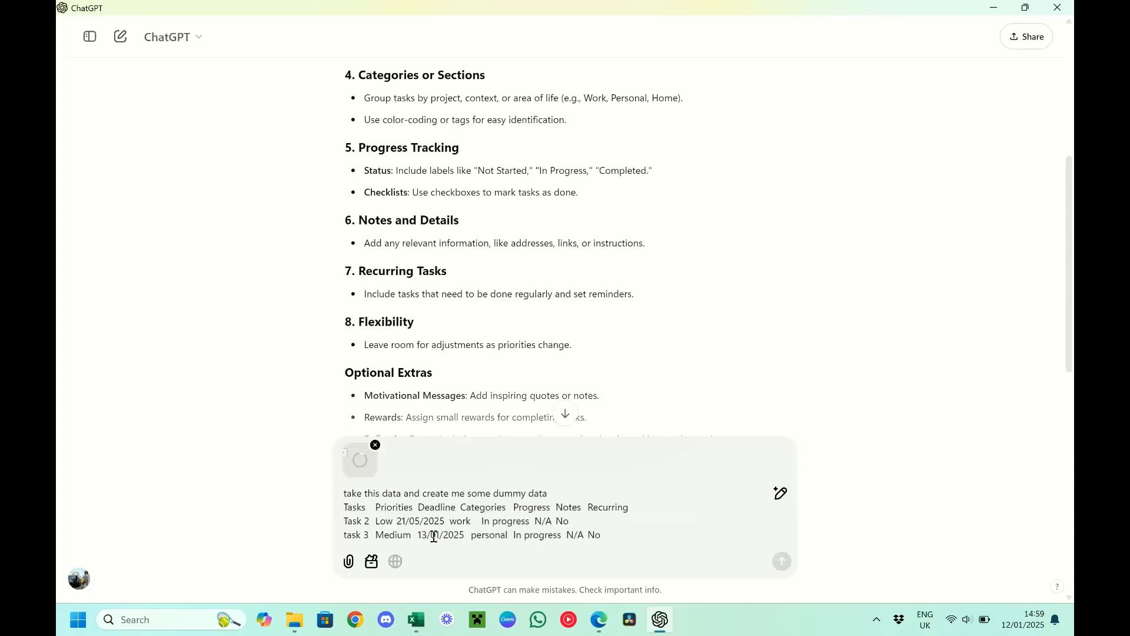
key("Return")
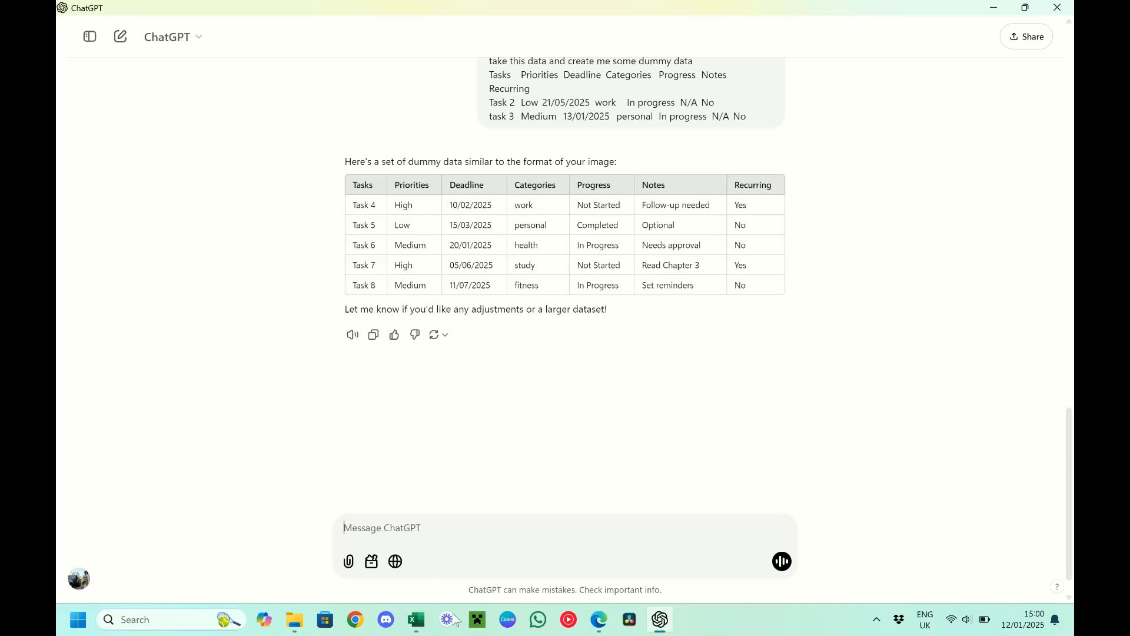
Copy the Task 4 to Task 8 rows from the ChatGPT answer and paste them into the Excel table from B10
left_click_drag(762, 288, 348, 201)
key("ctrl+c")
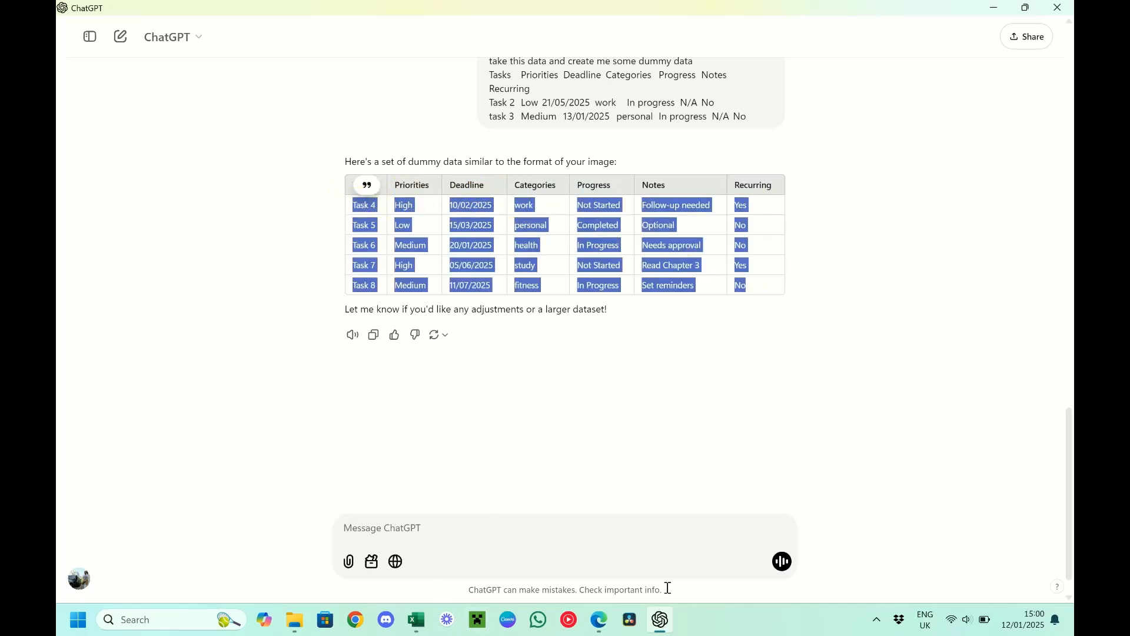
left_click(398, 587)
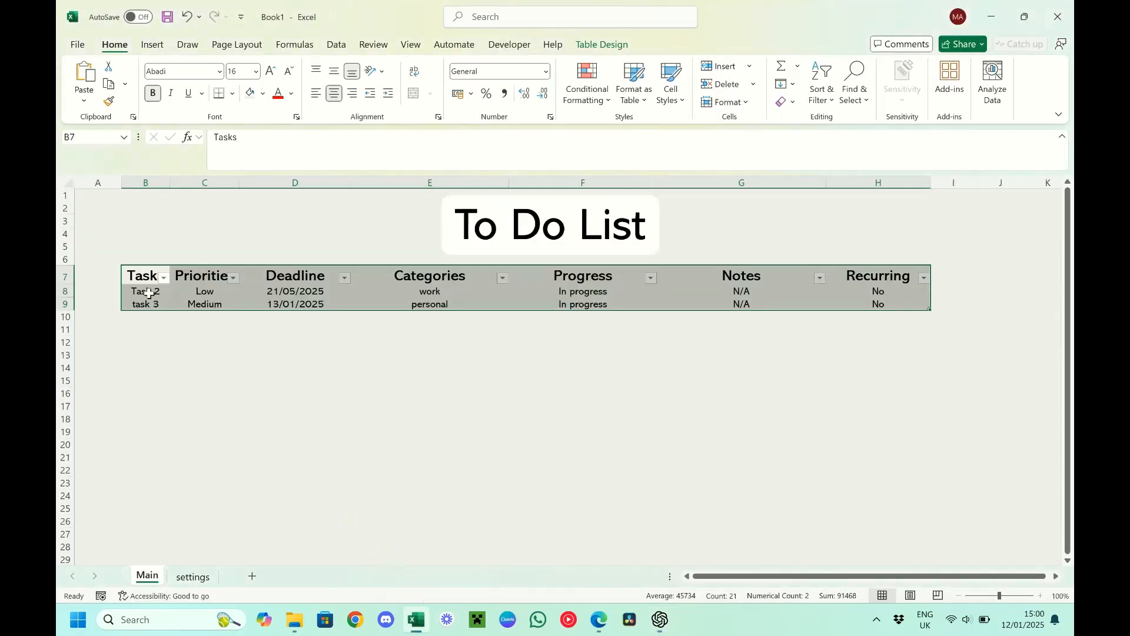
left_click(150, 315)
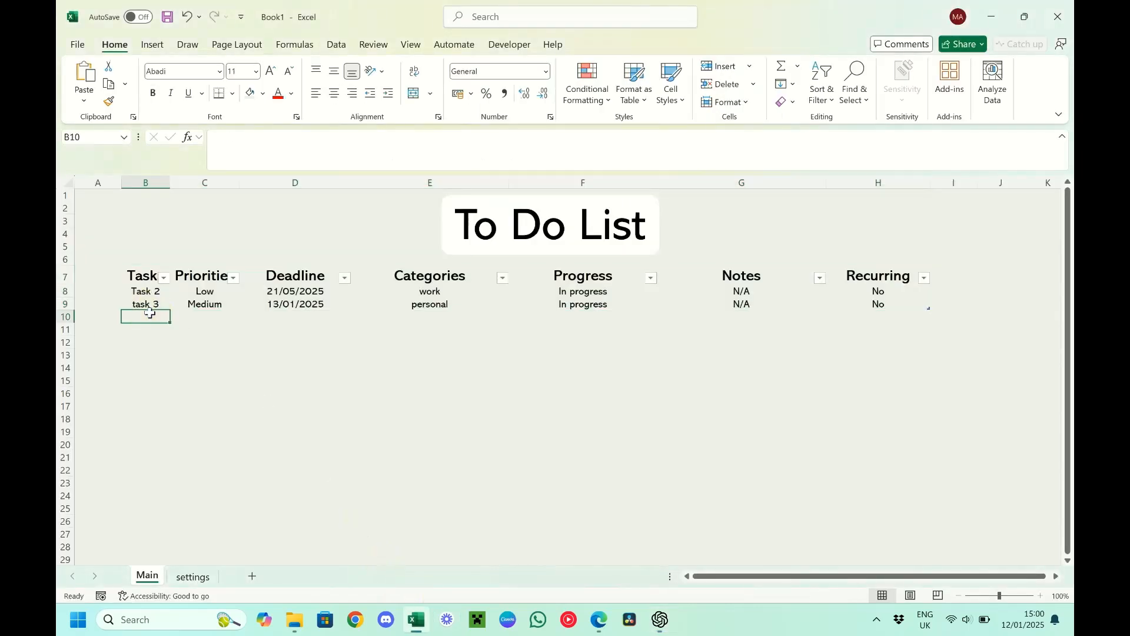
key("ctrl+v")
left_click(369, 471)
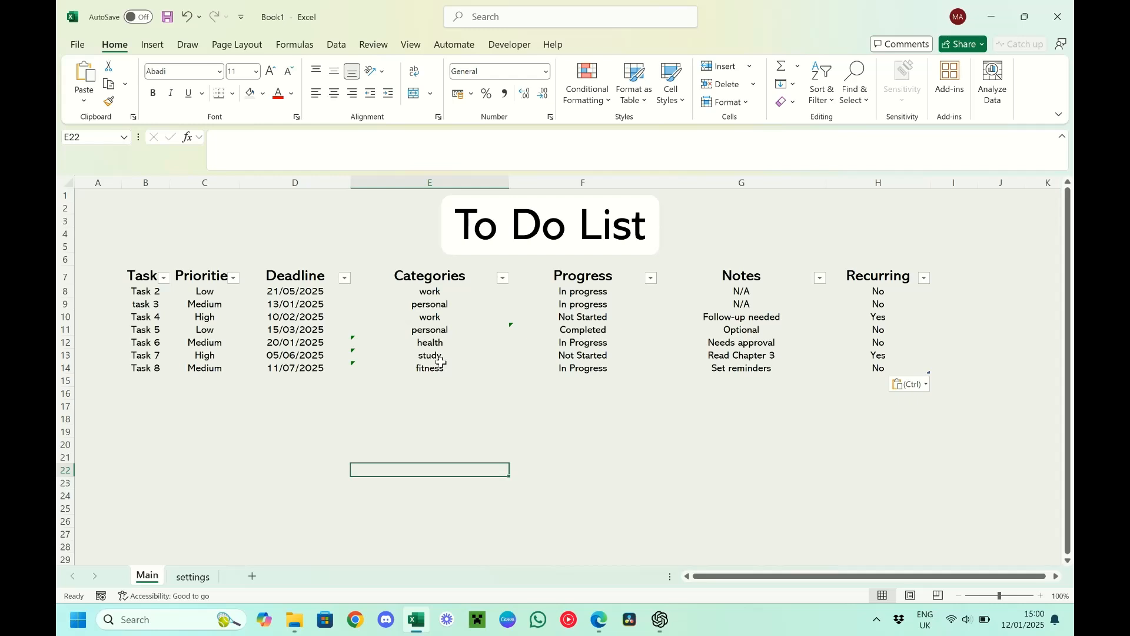
Change the categories of Task 6, Task 7 and Task 8 to personal using the cells' dropdown lists
left_click(469, 353)
left_click(480, 344)
left_click(515, 342)
left_click(465, 367)
left_click(471, 355)
left_click(515, 355)
left_click(457, 381)
left_click(465, 369)
left_click(515, 369)
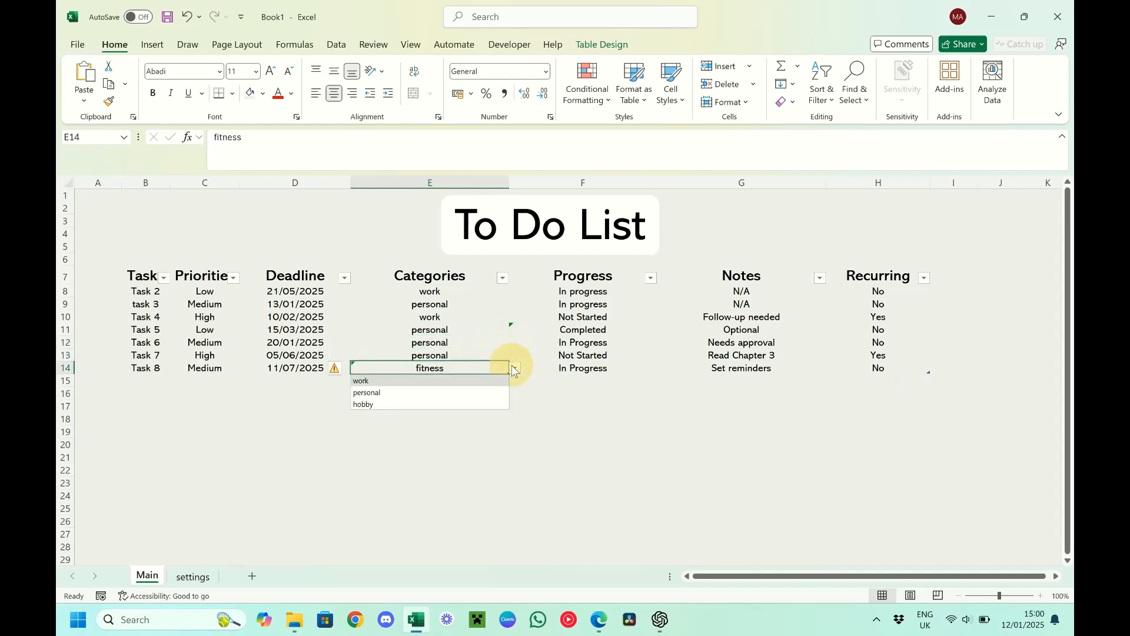
left_click(451, 394)
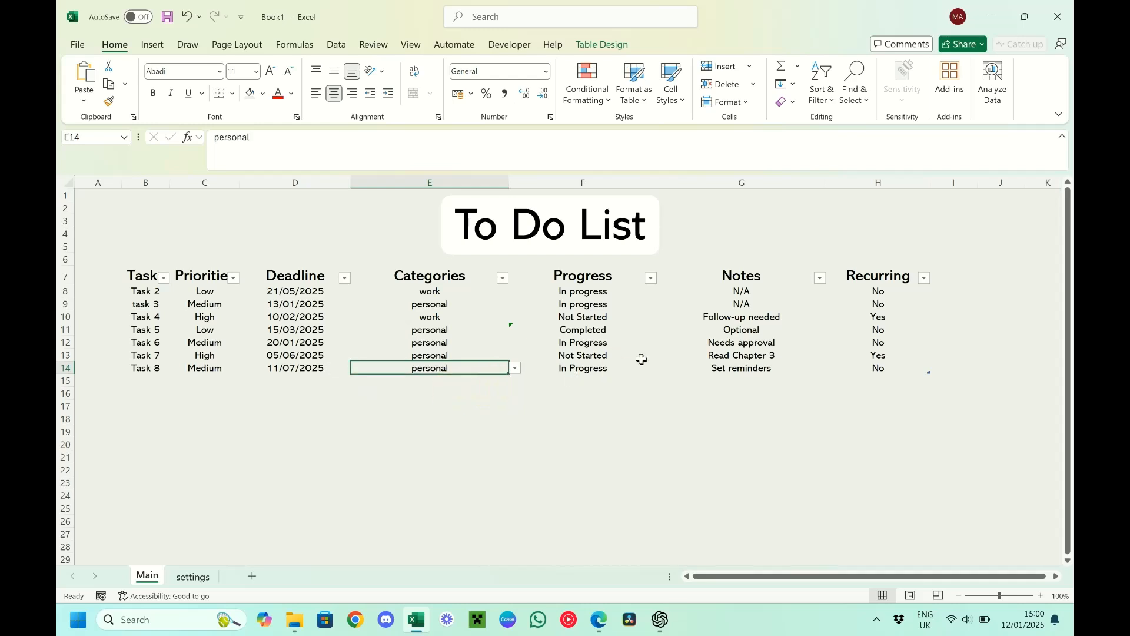
left_click(608, 391)
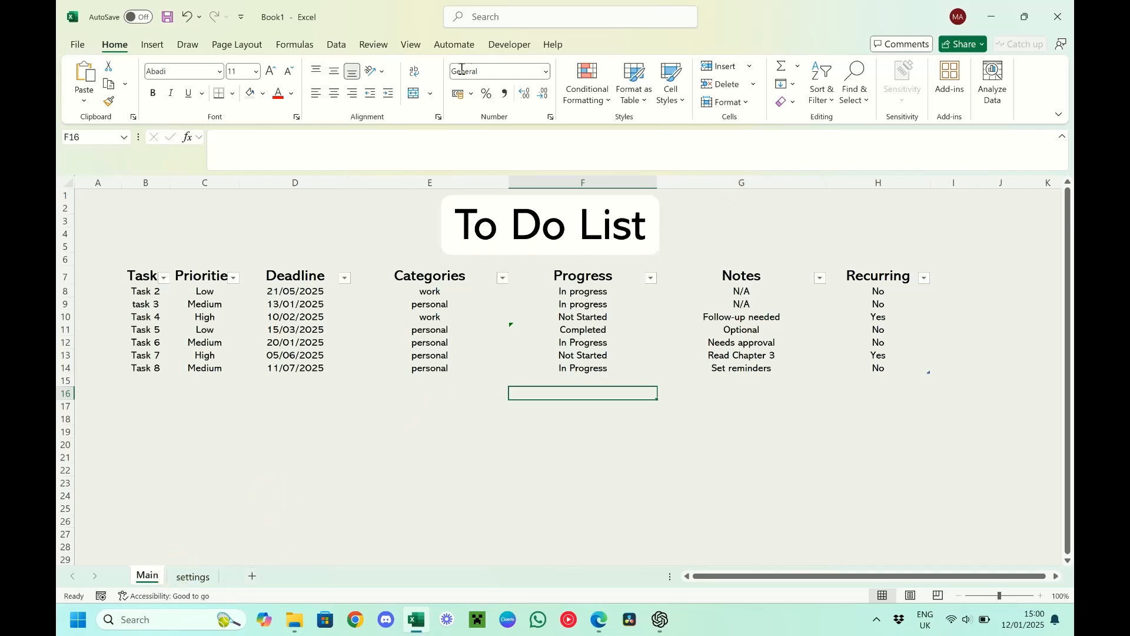
Draw a rounded rectangle about 4.76 cm wide and 1.88 cm high beside the To Do List title, above the Notes column
left_click(152, 46)
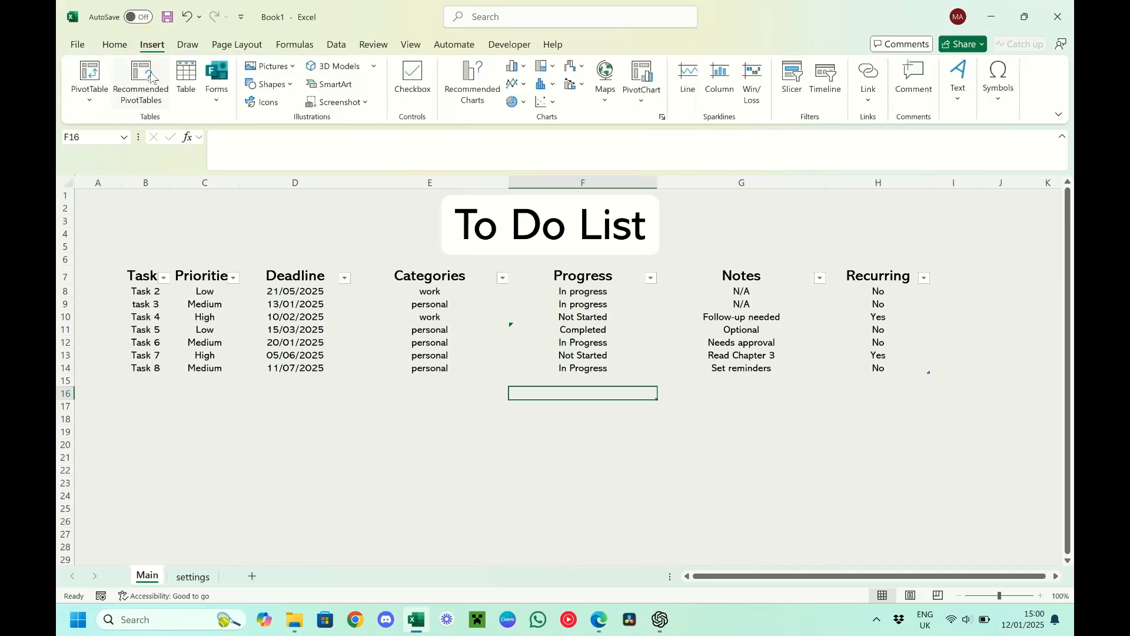
left_click(272, 84)
left_click(330, 131)
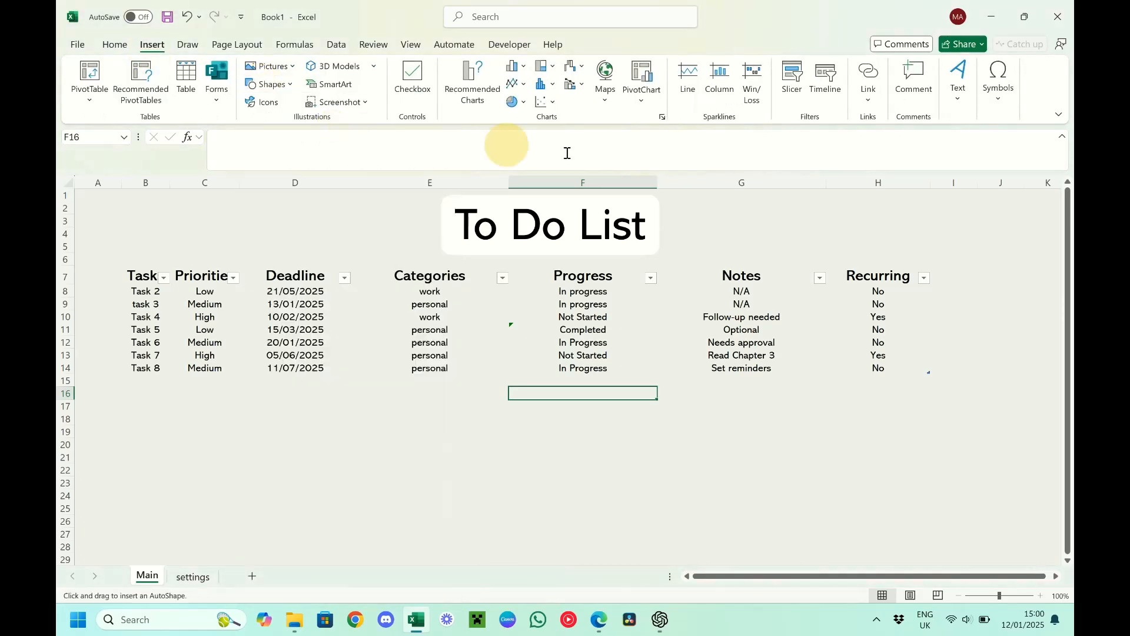
left_click_drag(698, 201, 823, 252)
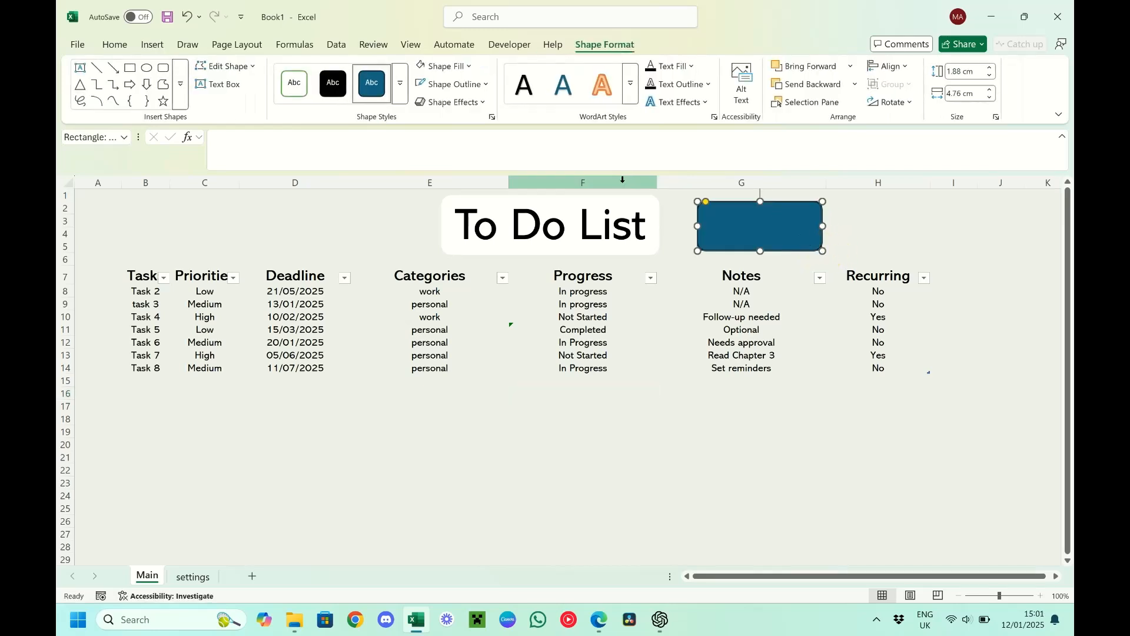
Set the new rounded rectangle's outline and fill to white
left_click(453, 84)
left_click(423, 174)
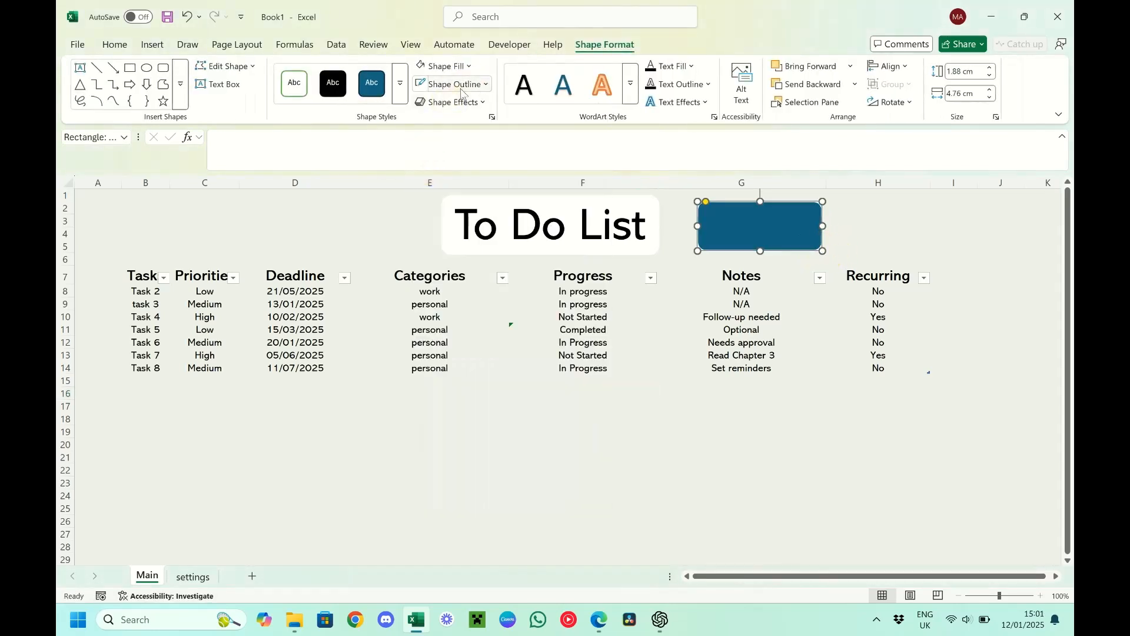
left_click(441, 66)
left_click(423, 158)
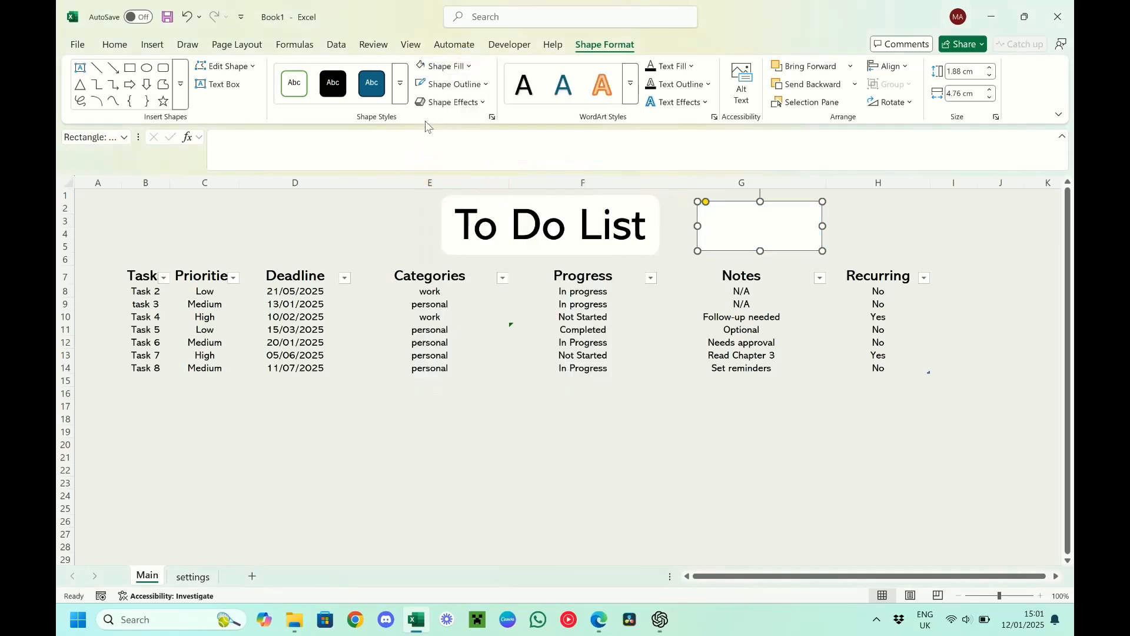
Enter the text Completed Tasks in the new white shape
left_click(391, 144)
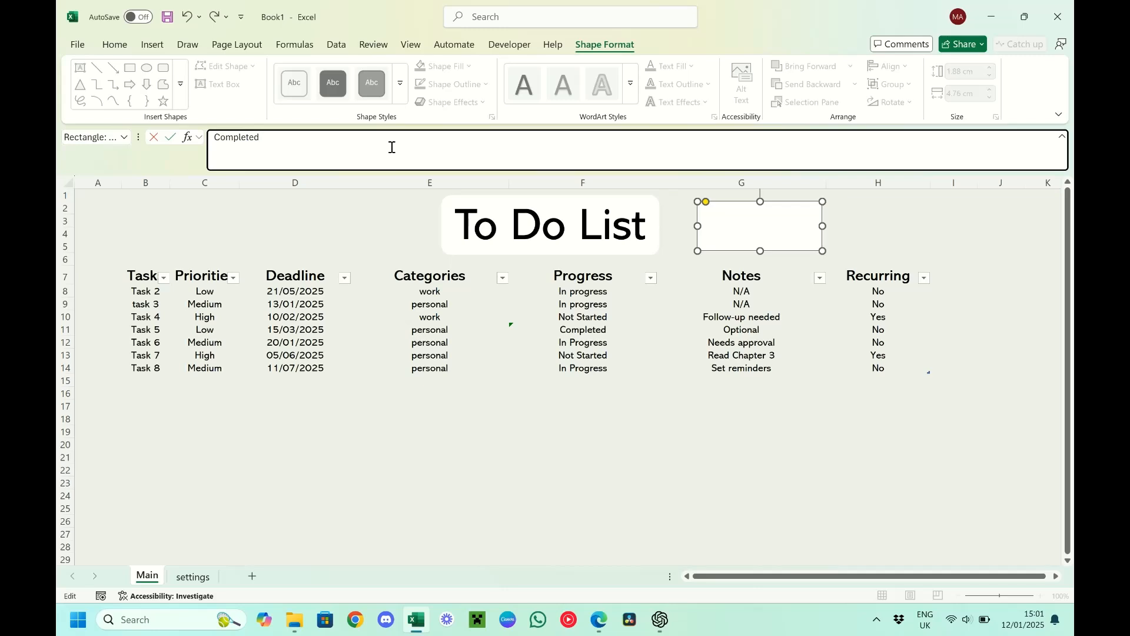
key("ctrl+a")
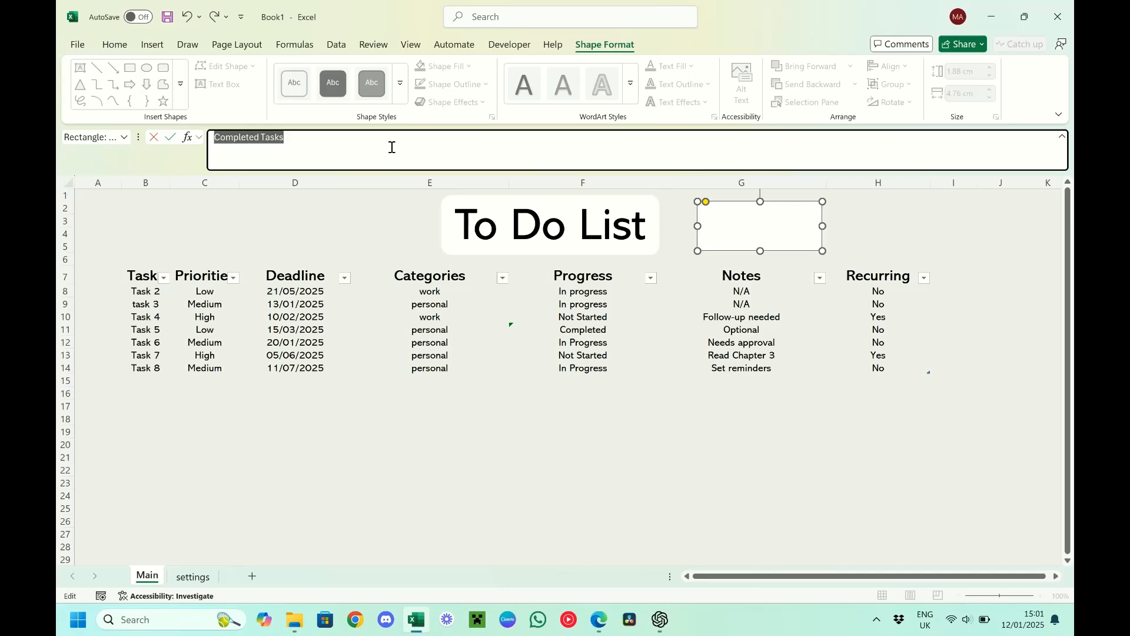
left_click(115, 44)
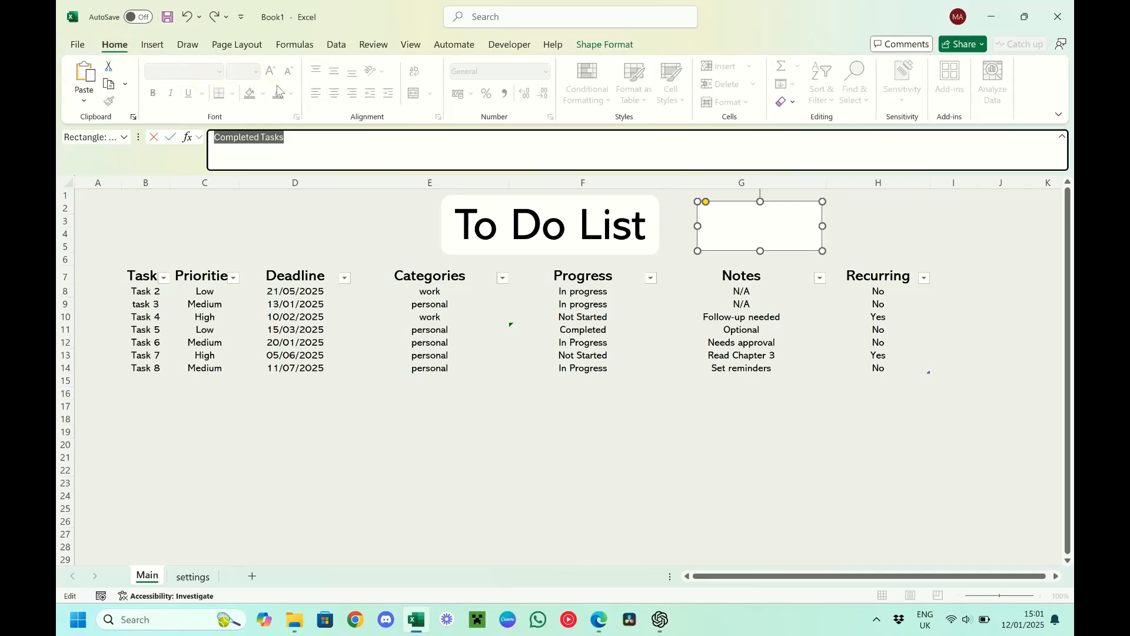
left_click(777, 234)
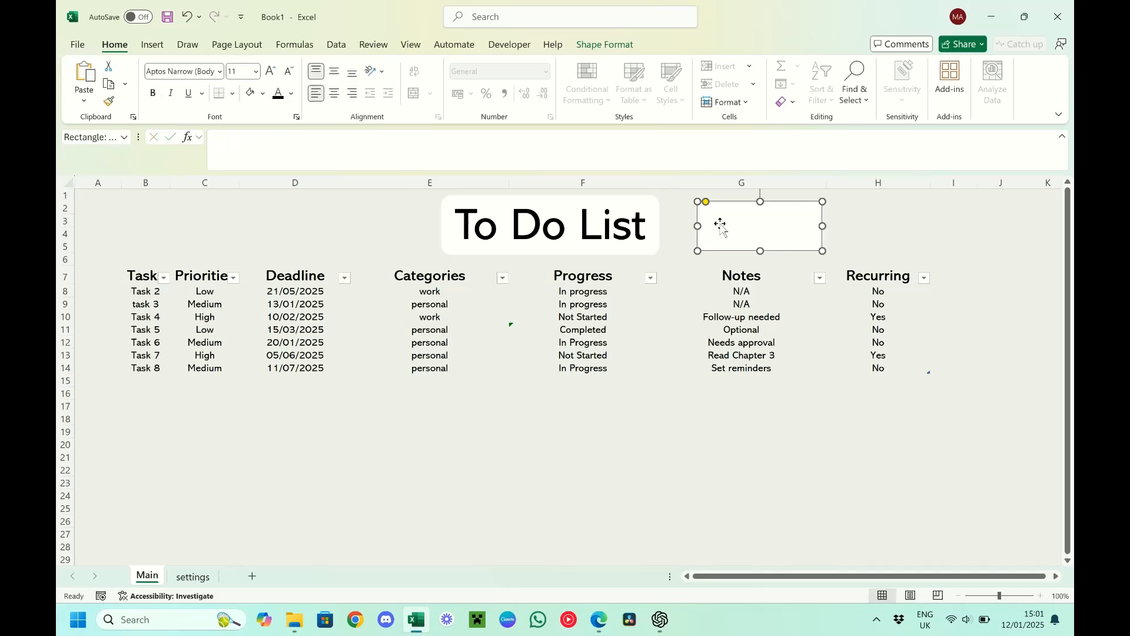
Increase the corner rounding of the white shape slightly
left_click_drag(706, 202, 717, 203)
left_click(841, 248)
left_click(747, 227)
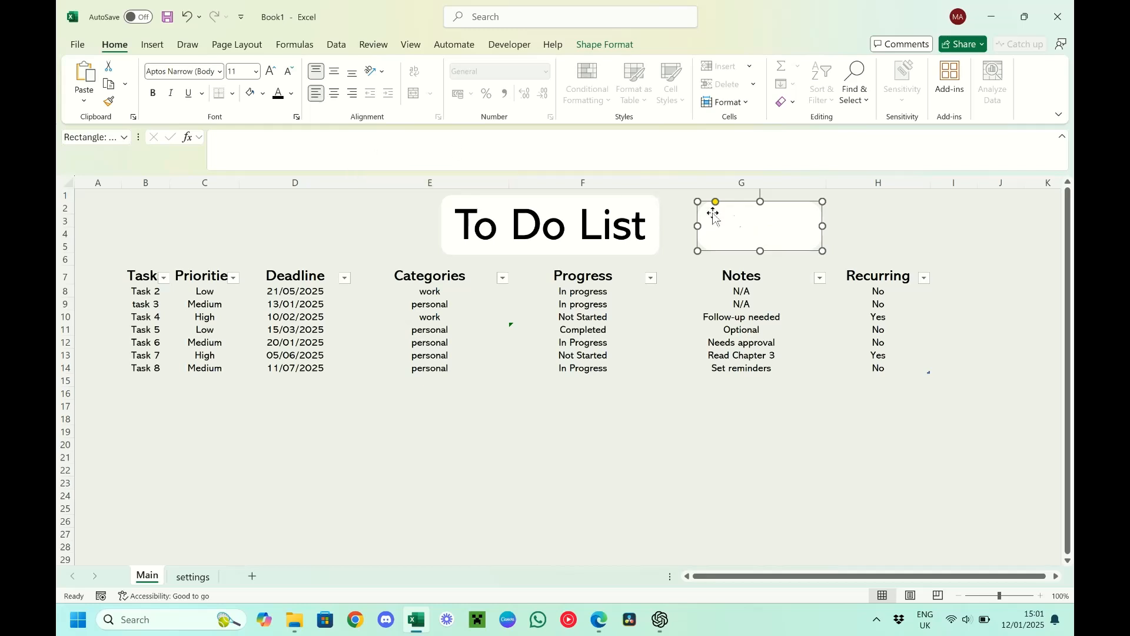
Change the font colour of the shape's text to black
left_click(754, 227)
key("ctrl+a")
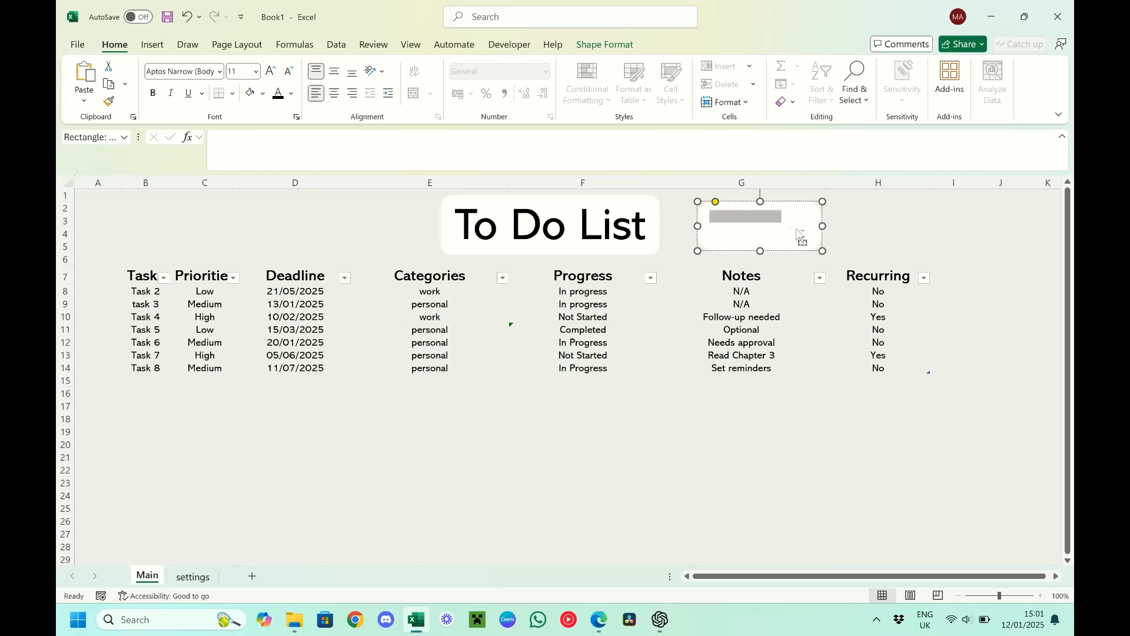
left_click(278, 93)
left_click(852, 231)
left_click(777, 232)
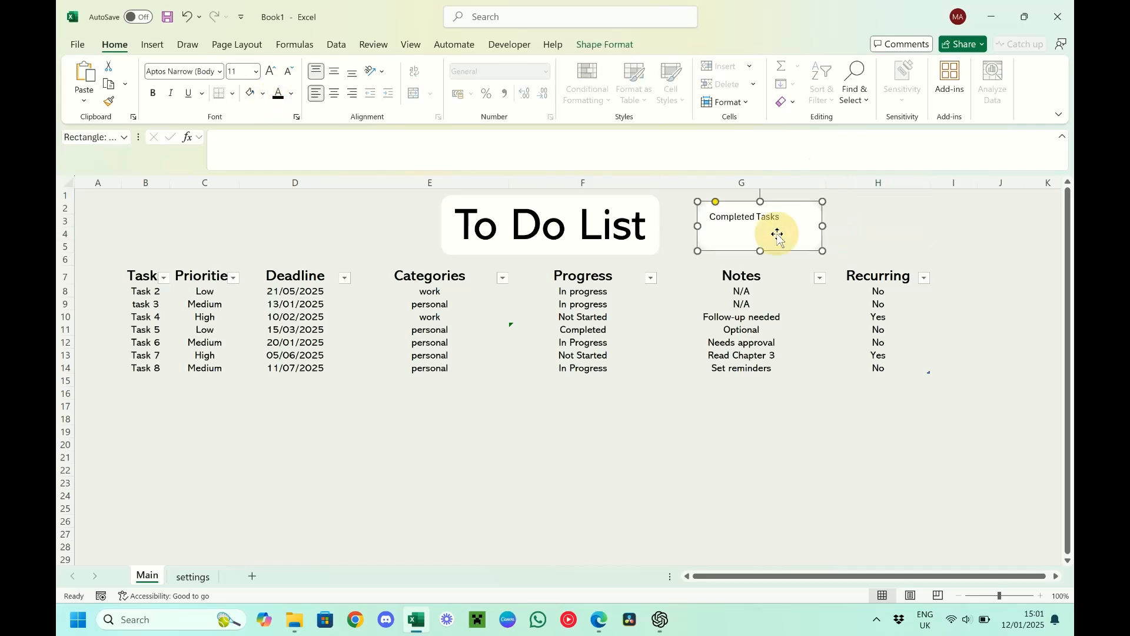
Try centring the shape's text horizontally and vertically, and revert it to top-left alignment
left_click(334, 93)
left_click(334, 72)
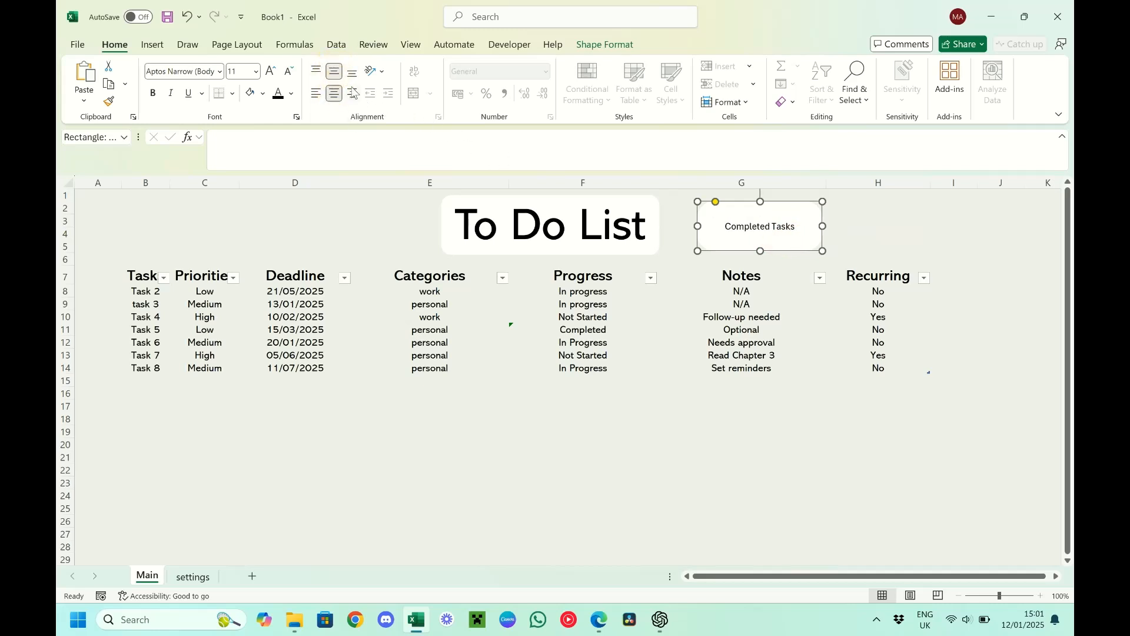
left_click(316, 71)
left_click(316, 93)
left_click(333, 72)
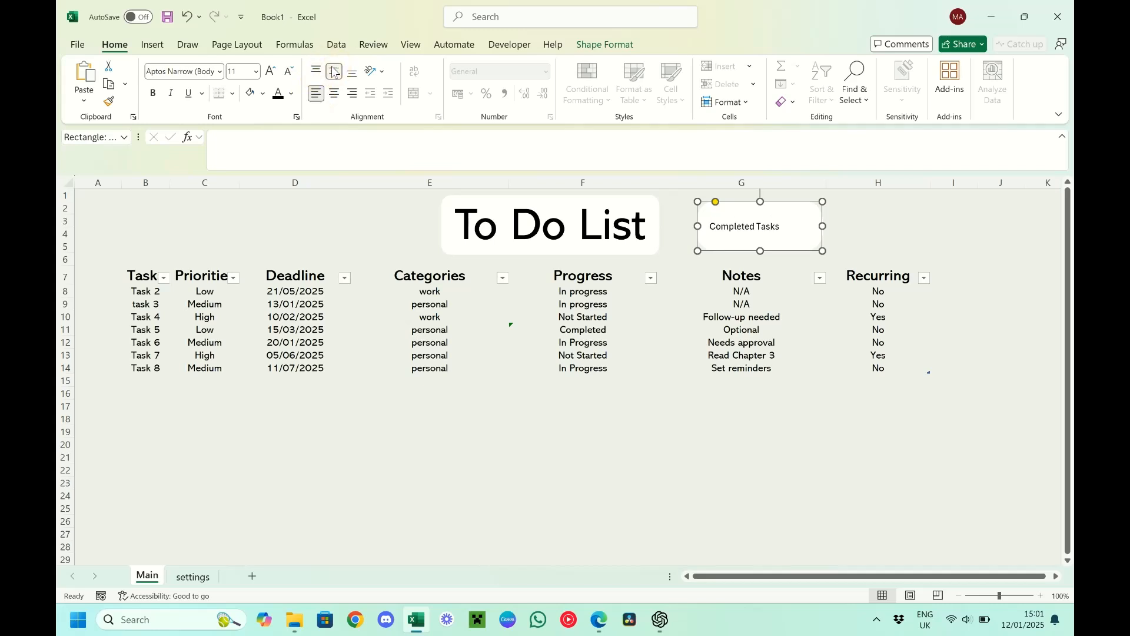
left_click(316, 71)
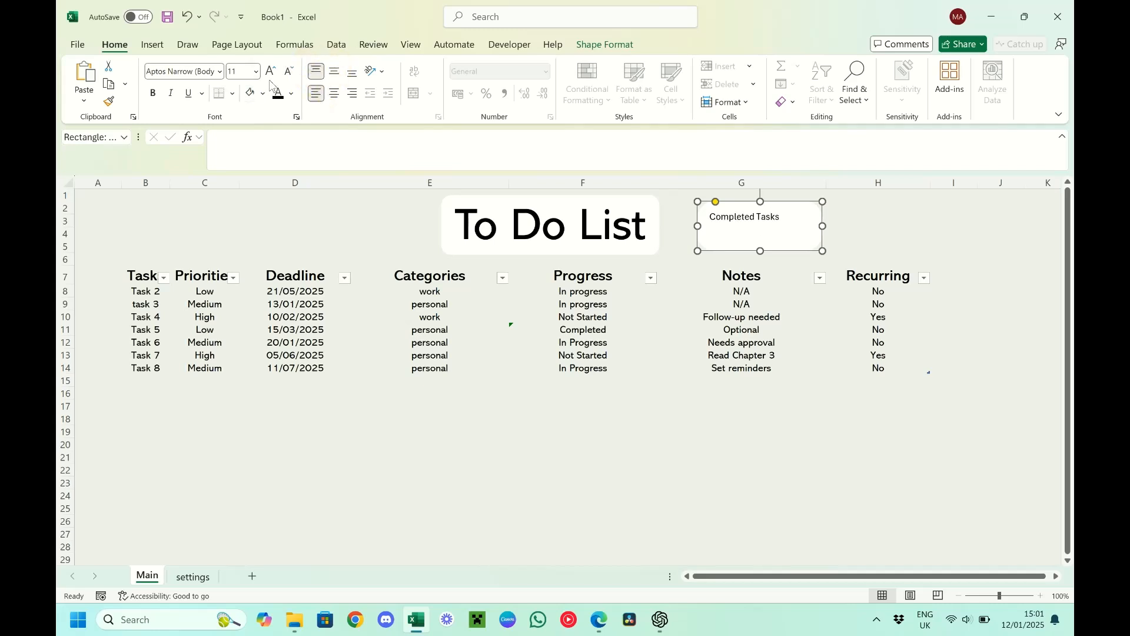
Make the shape's Completed Tasks text bold
left_click(152, 94)
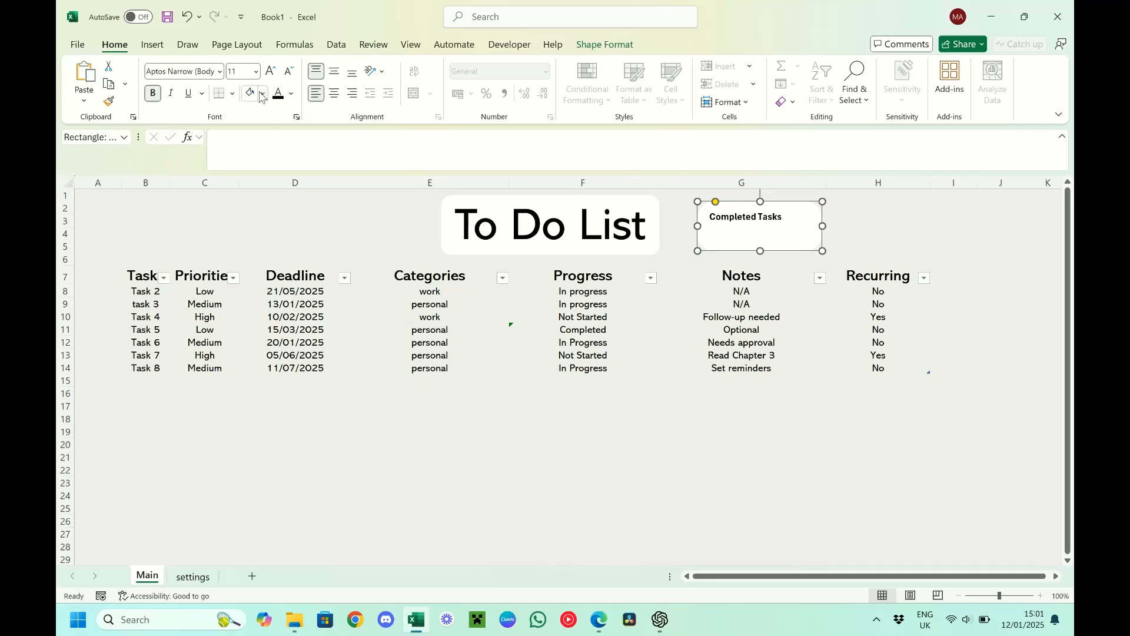
Insert a text box inside the Completed Tasks card, just below its heading
left_click(898, 245)
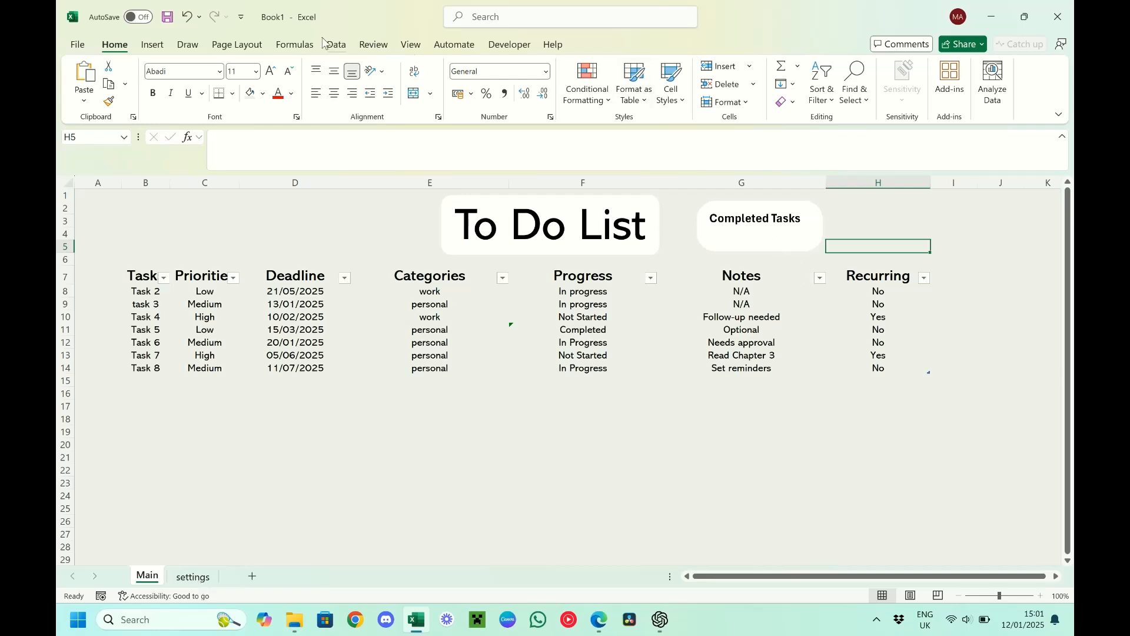
left_click(151, 44)
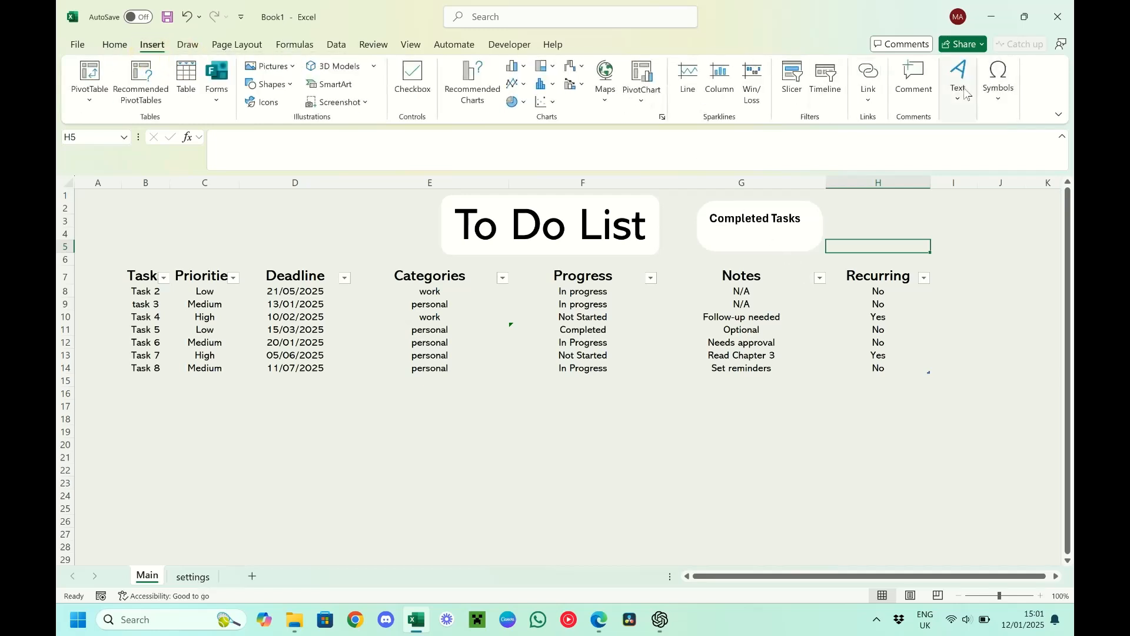
left_click(966, 93)
left_click(925, 154)
left_click_drag(725, 224, 807, 253)
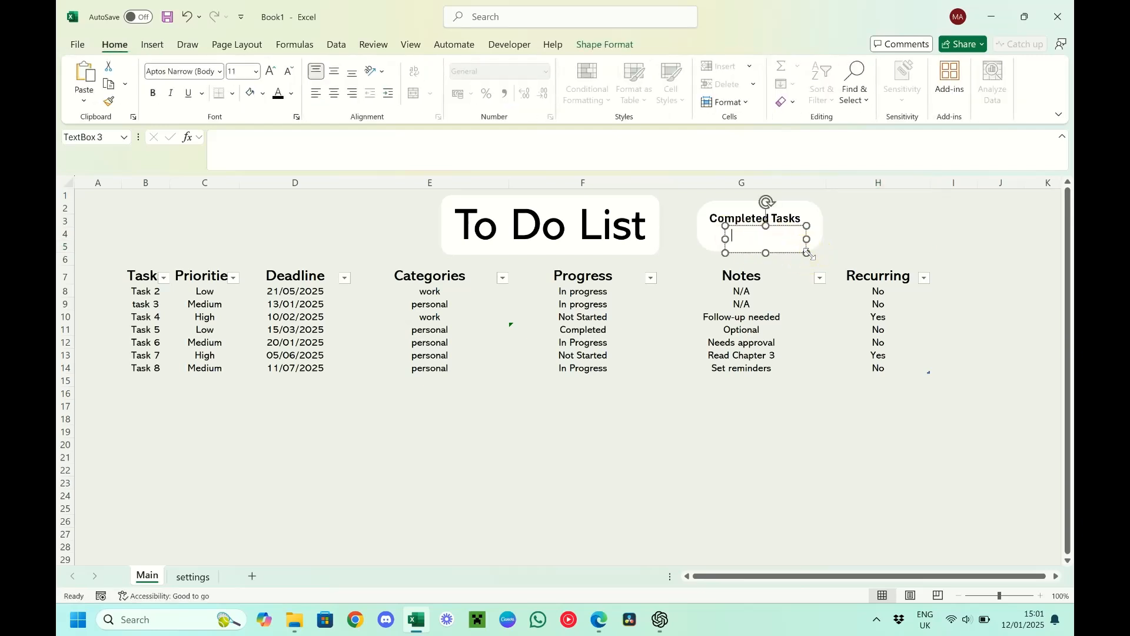
Link the new text box to the Complete count with the formula =settings!F5
left_click(370, 154)
type("=")
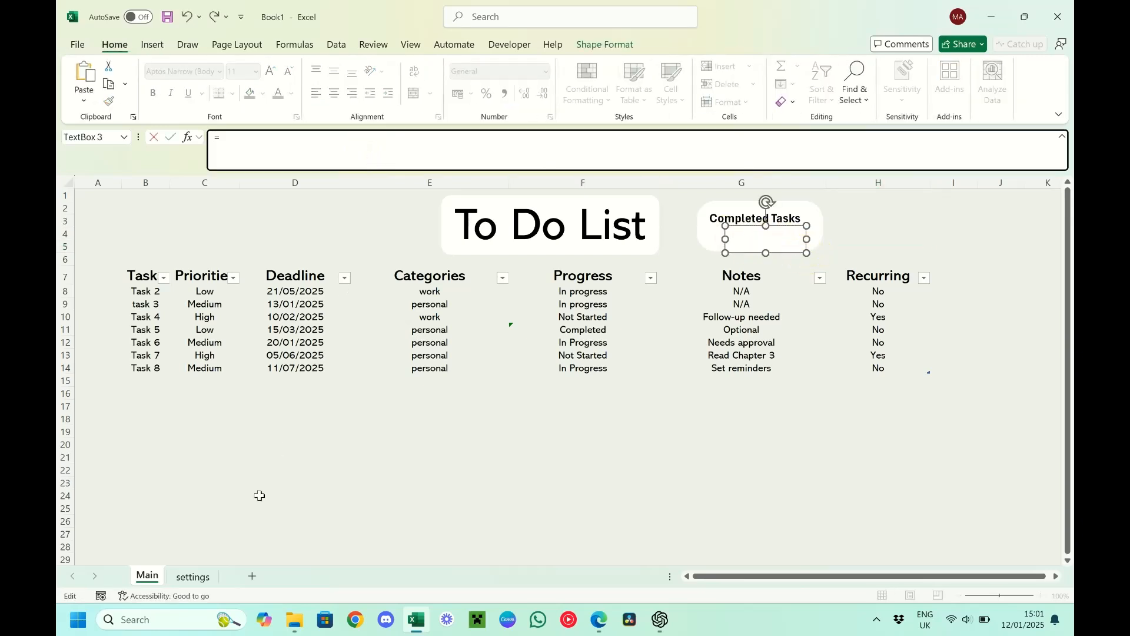
left_click(193, 576)
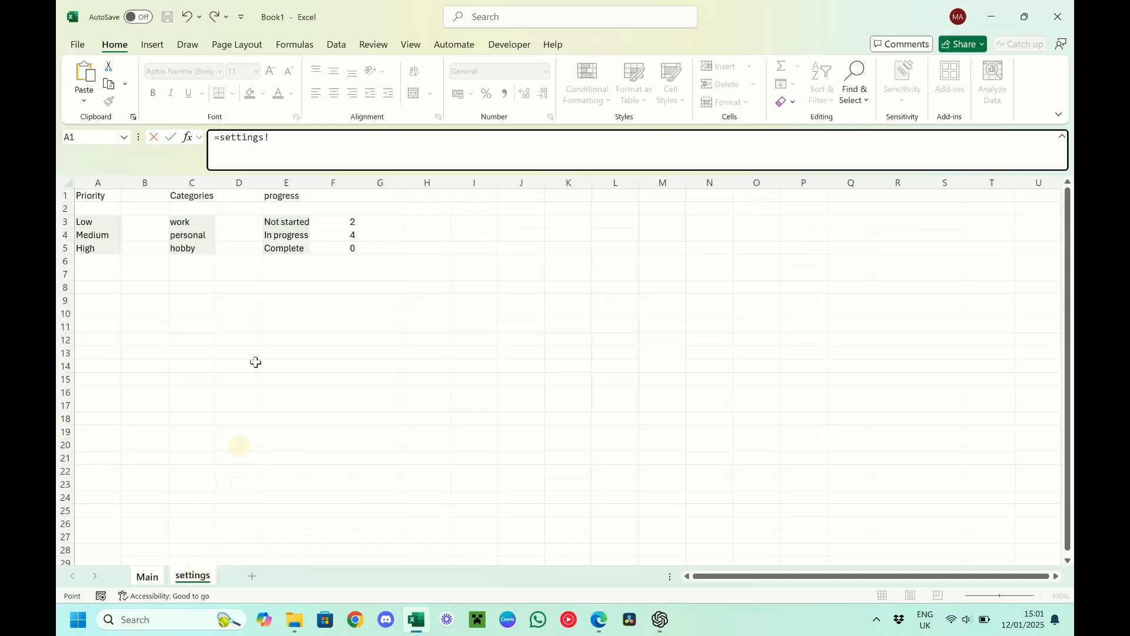
left_click(349, 248)
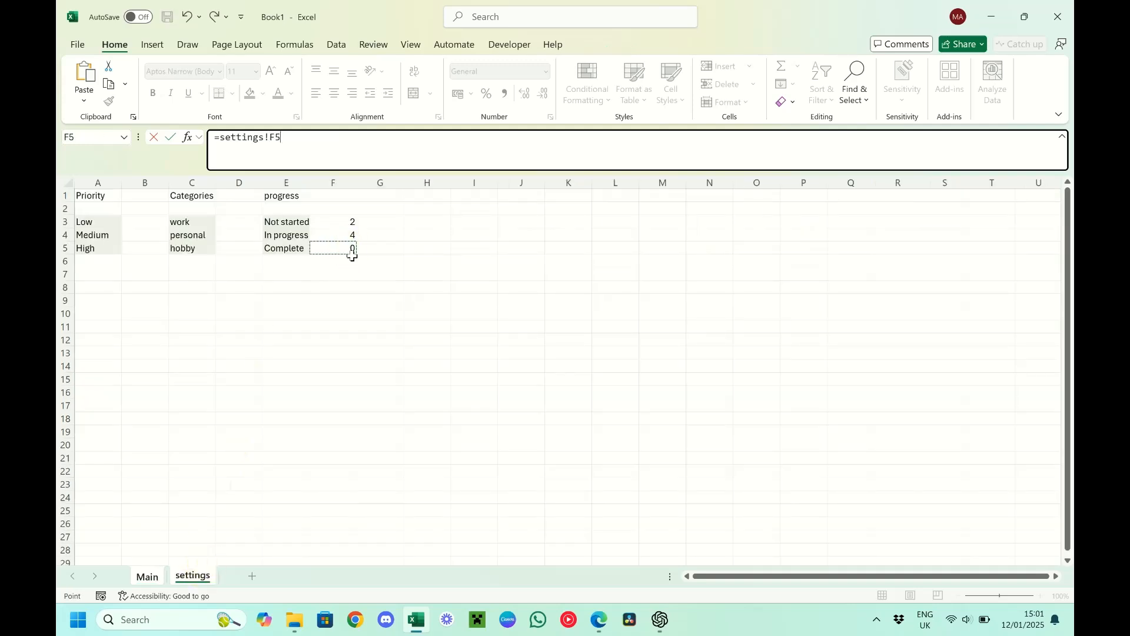
key("Return")
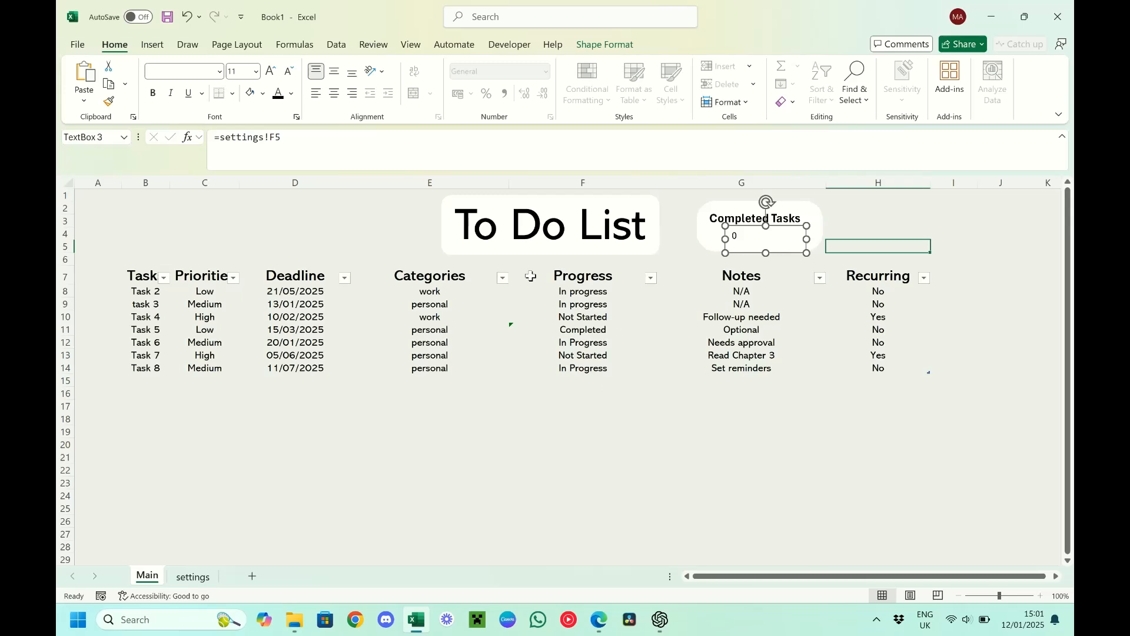
Nudge the count text box up slightly, centre its text horizontally and vertically, and enlarge the font to 20
left_click_drag(761, 241, 762, 239)
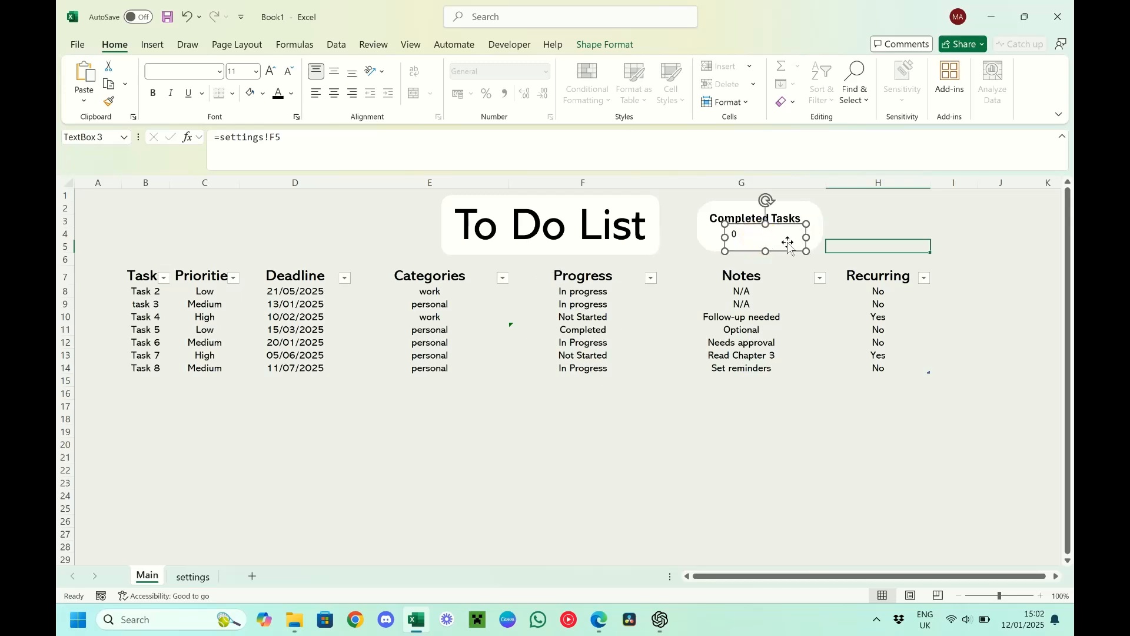
left_click(333, 71)
left_click(334, 95)
left_click(270, 71)
left_click(270, 71)
left_click(270, 72)
left_click(270, 72)
left_click(270, 71)
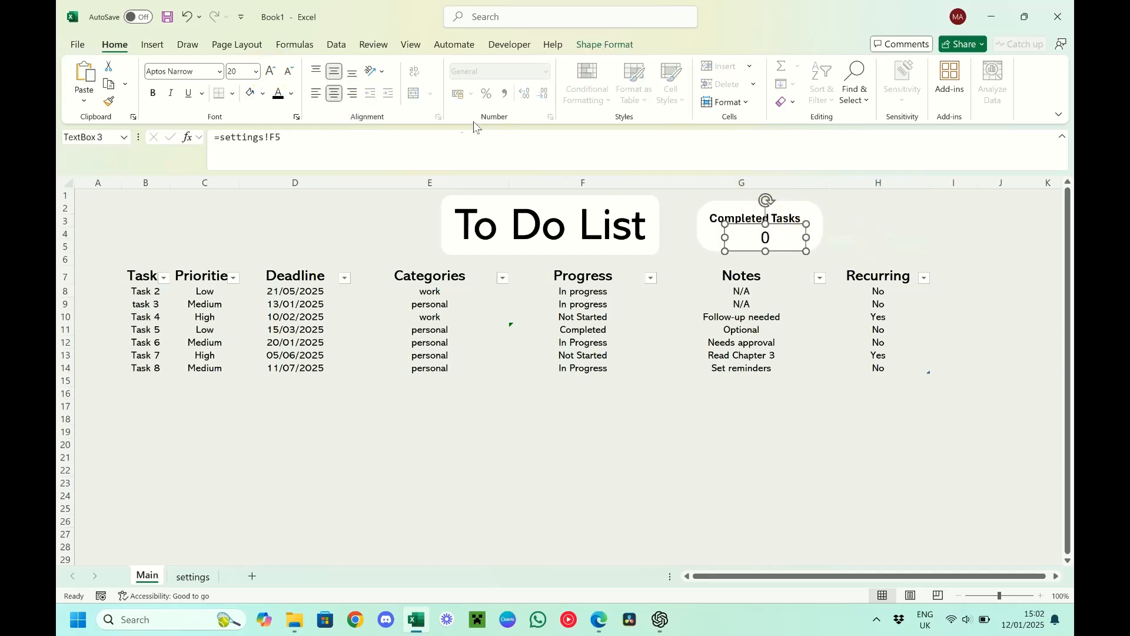
Remove the fill and outline of the count text box
left_click(153, 47)
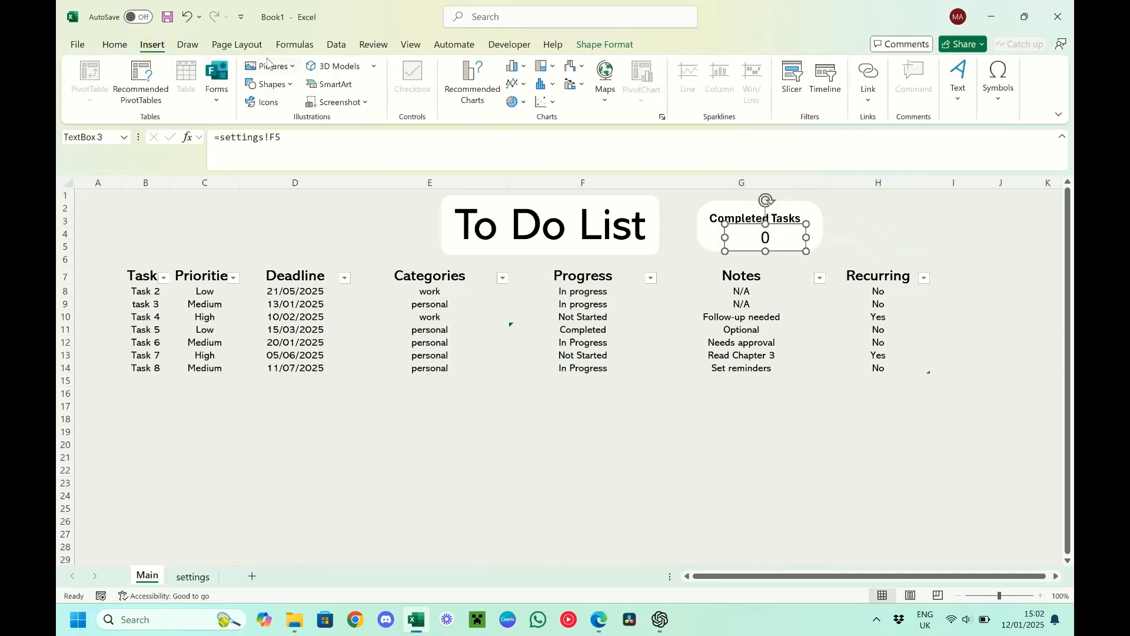
left_click(604, 45)
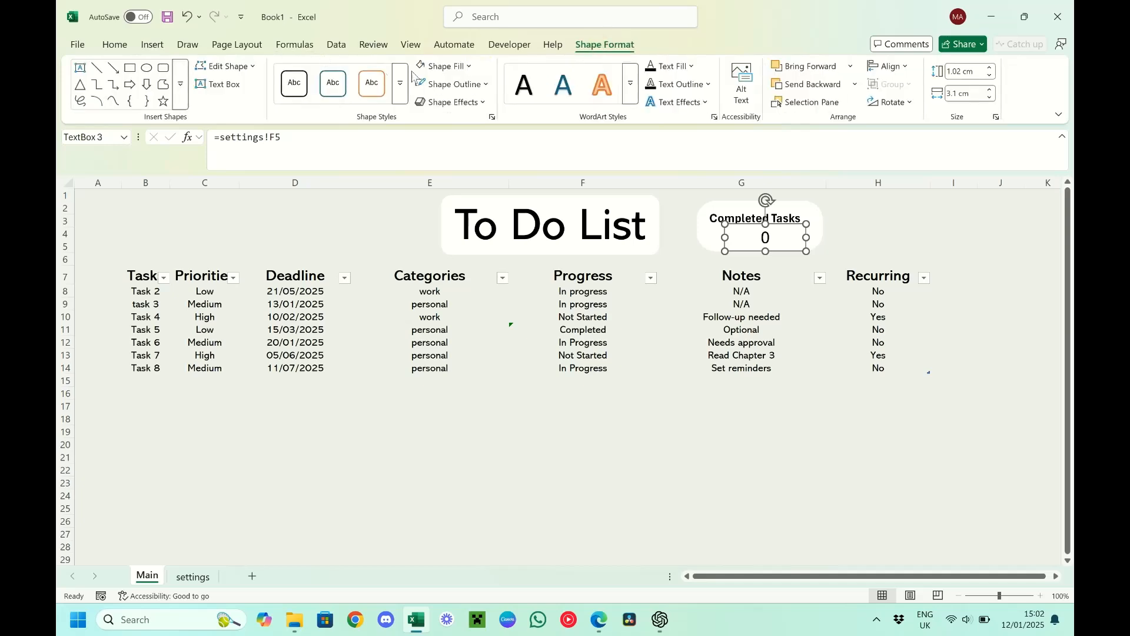
left_click(440, 66)
left_click(430, 157)
left_click(452, 84)
Shift the count text box slightly left and align it centrally with the Completed Tasks card
left_click(871, 219)
left_click(797, 236)
left_click_drag(792, 223, 785, 223)
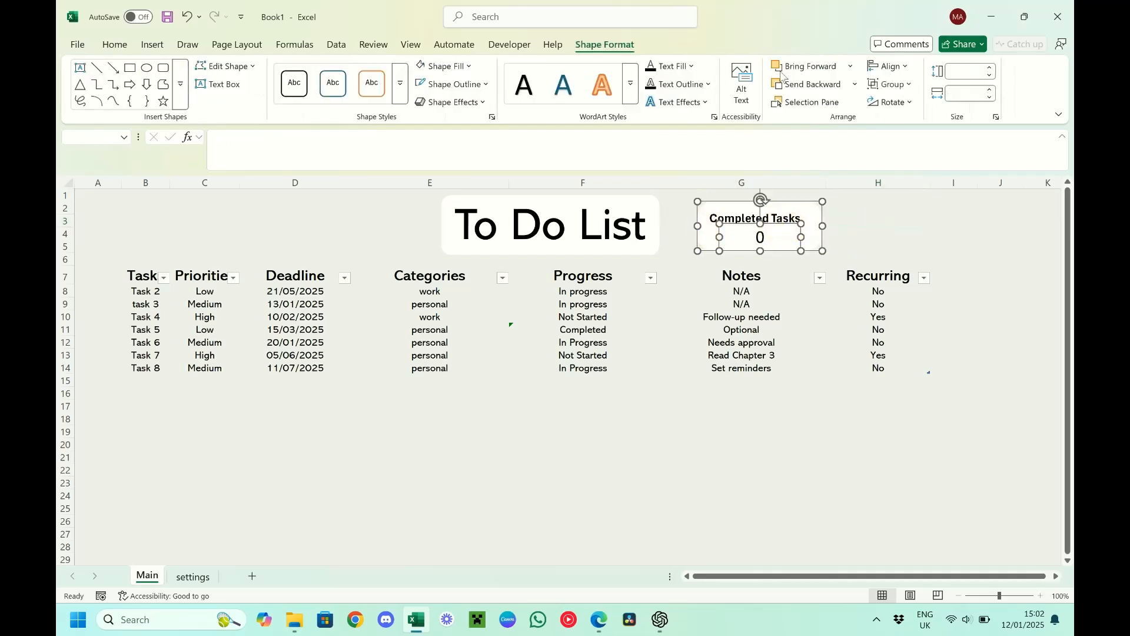
left_click(898, 67)
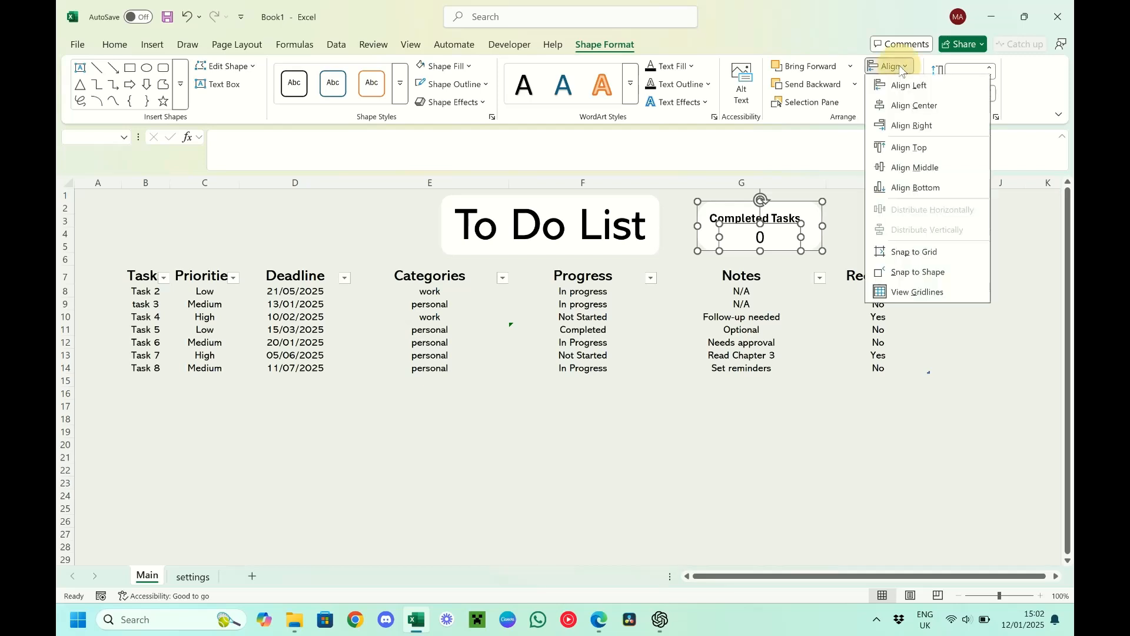
left_click(920, 110)
left_click(890, 66)
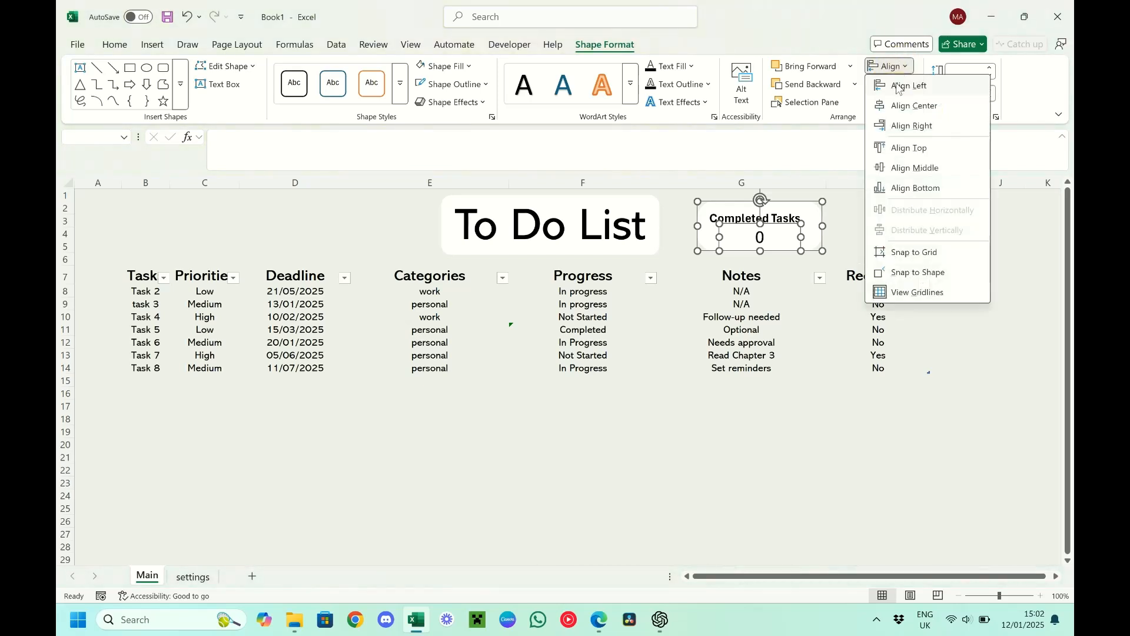
left_click(917, 176)
left_click(895, 255)
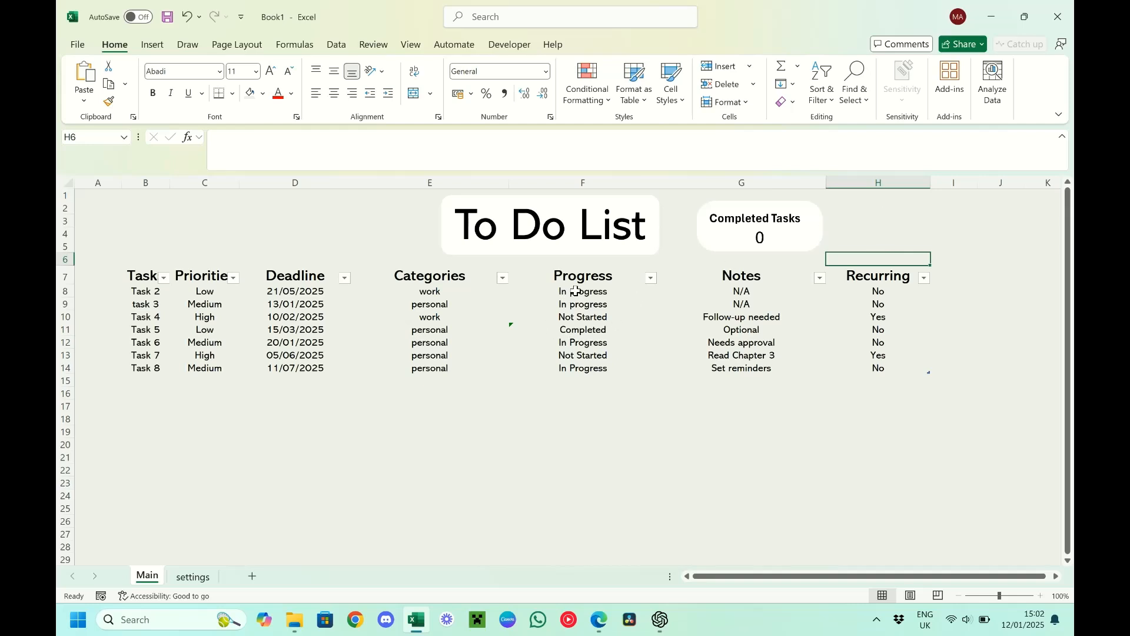
Set the progress of Task 5 to Complete from the cell's dropdown list
left_click(586, 330)
left_click(664, 330)
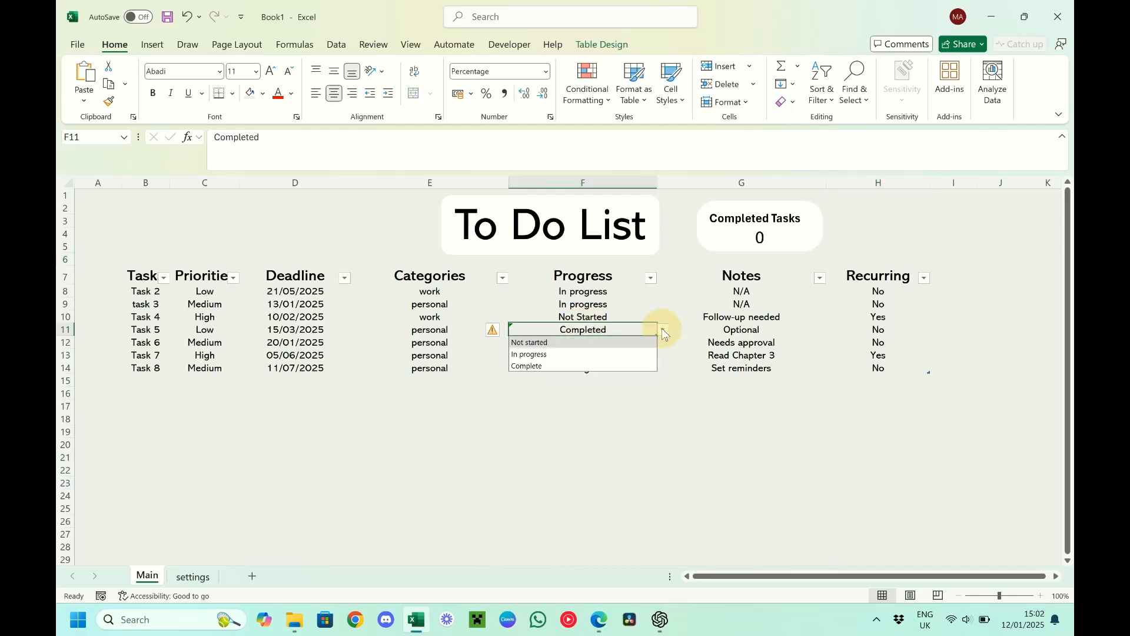
left_click(611, 367)
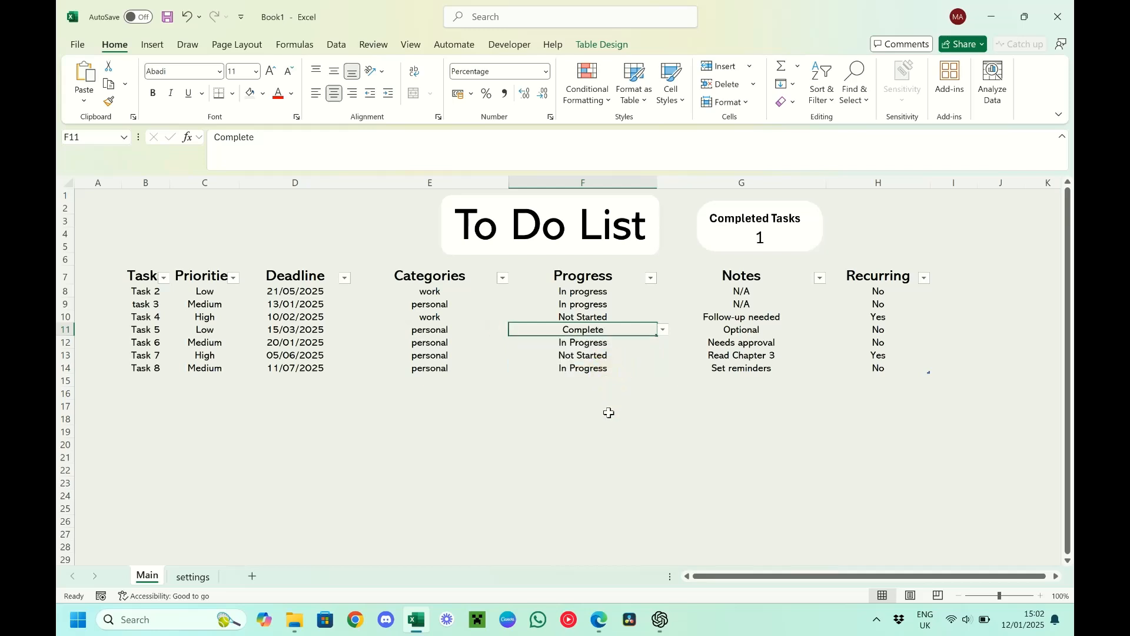
left_click(603, 469)
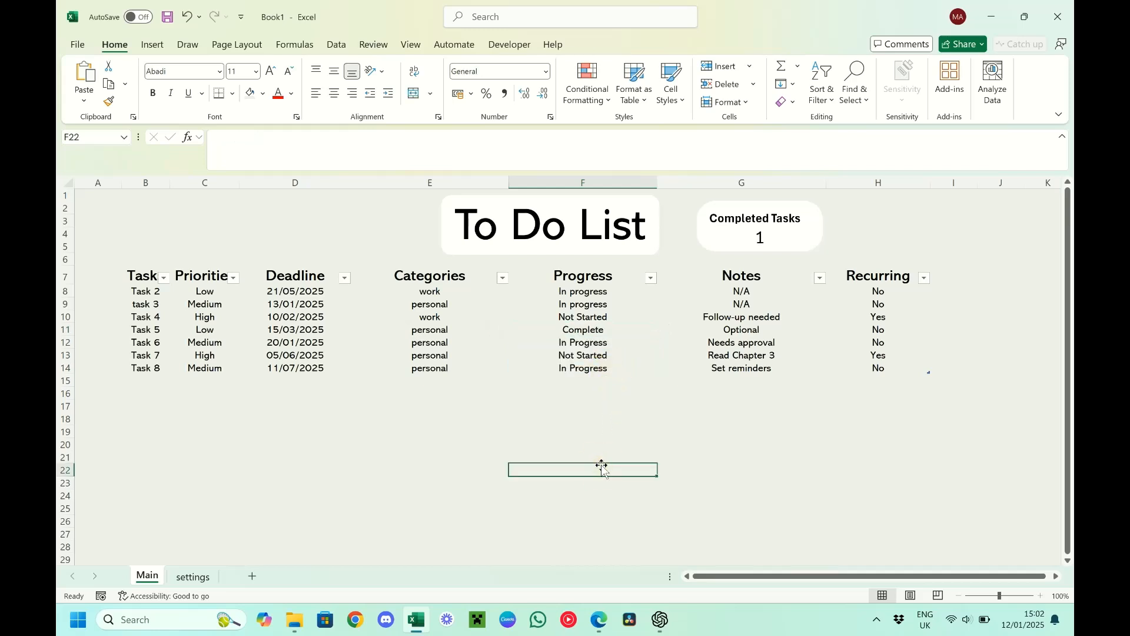
Set the Recurring value of Task 8 to Yes
left_click(901, 364)
left_click(936, 371)
left_click(915, 368)
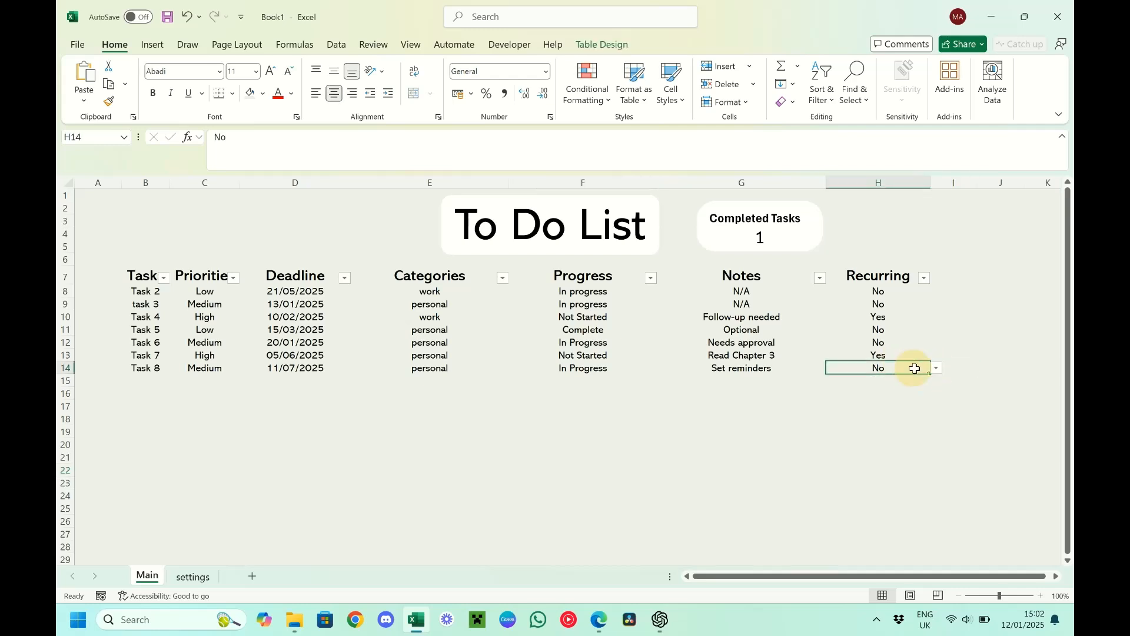
left_click(936, 368)
left_click(848, 380)
left_click(860, 429)
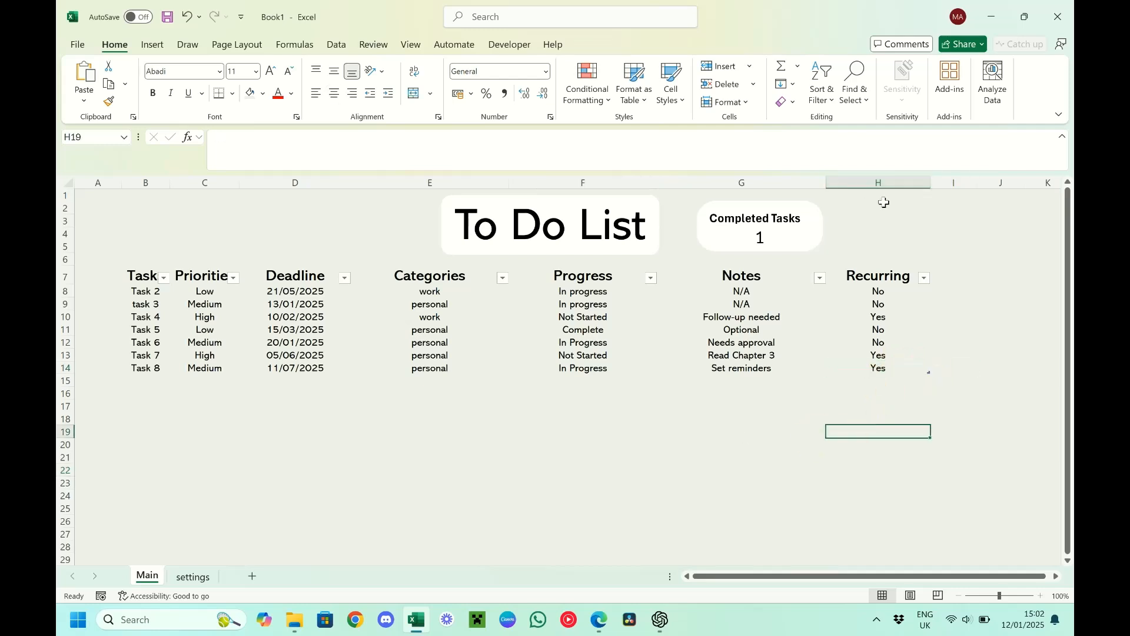
Enter the heading High Priority in cell A1 of the Main sheet
left_click(884, 220)
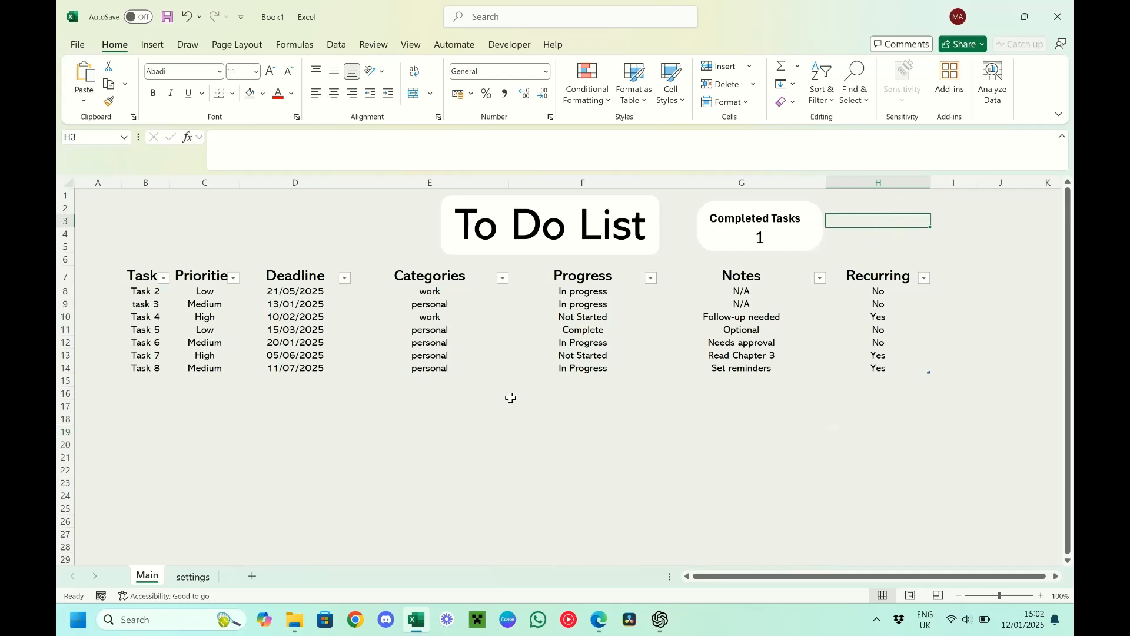
left_click(104, 195)
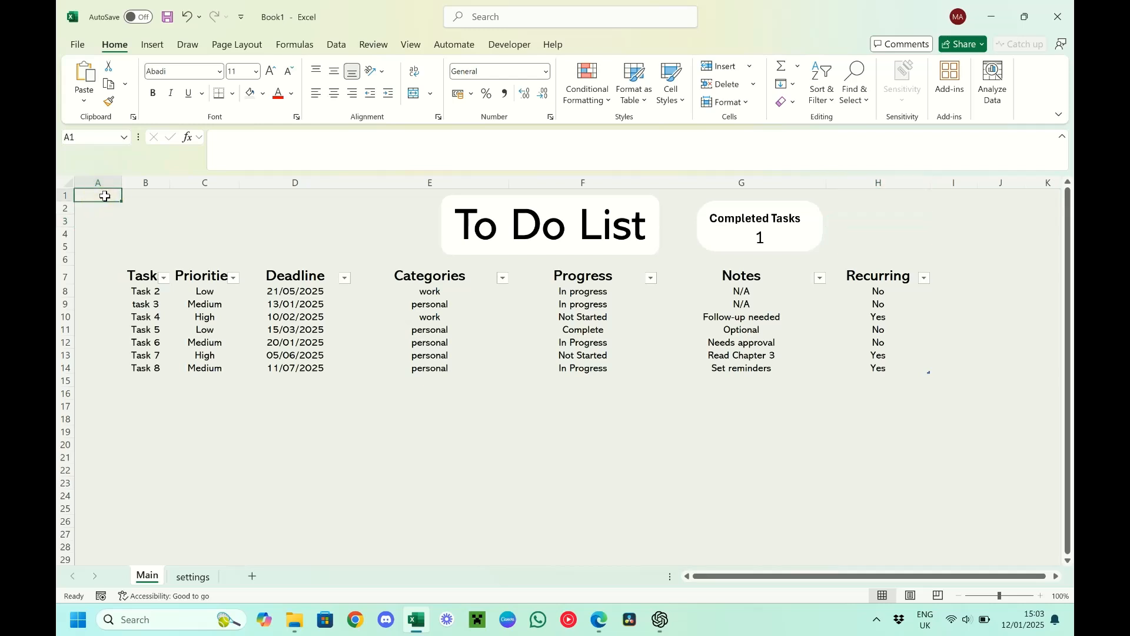
type("HIgh")
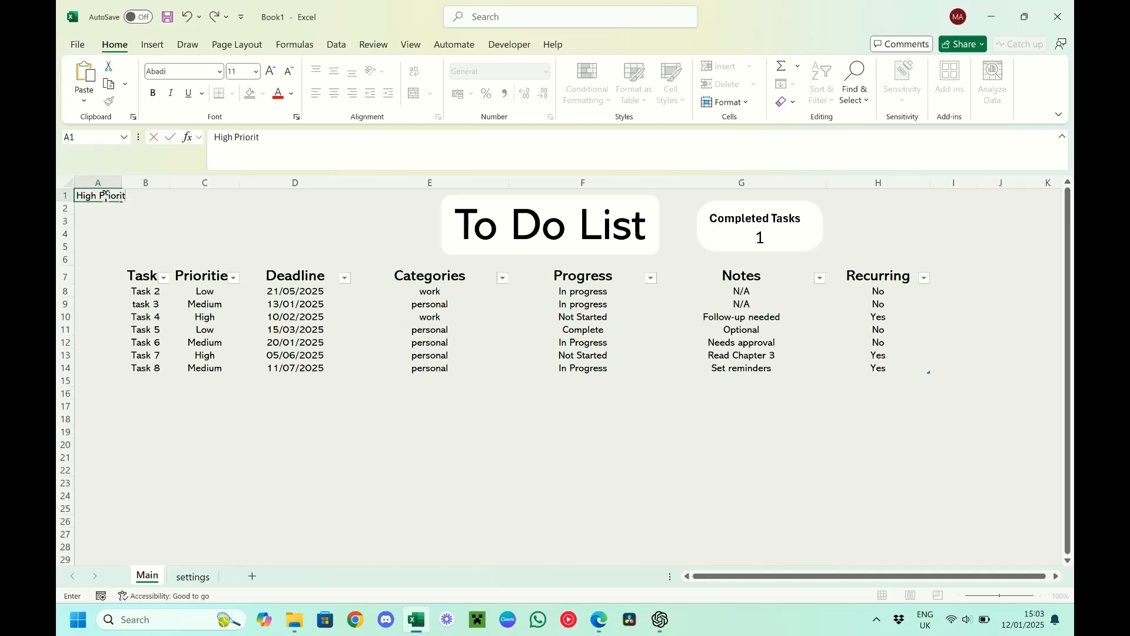
type(" Priority")
key("Return")
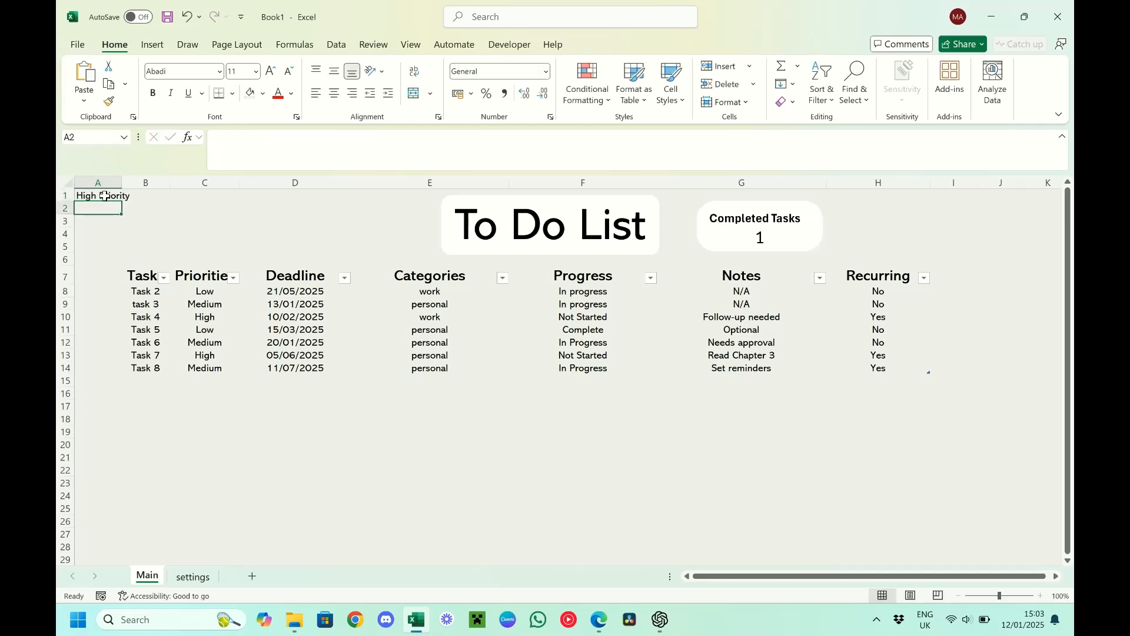
Start a FILTER formula in cell A2 with its array reference spanning B8:D8
type("=filt")
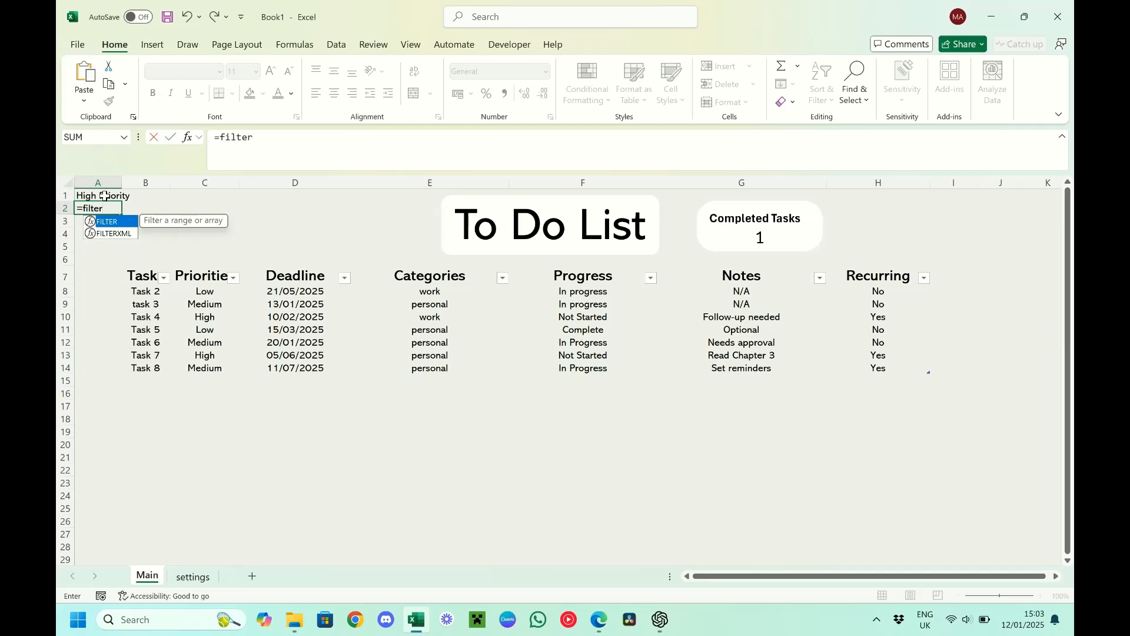
type("er")
key("Tab")
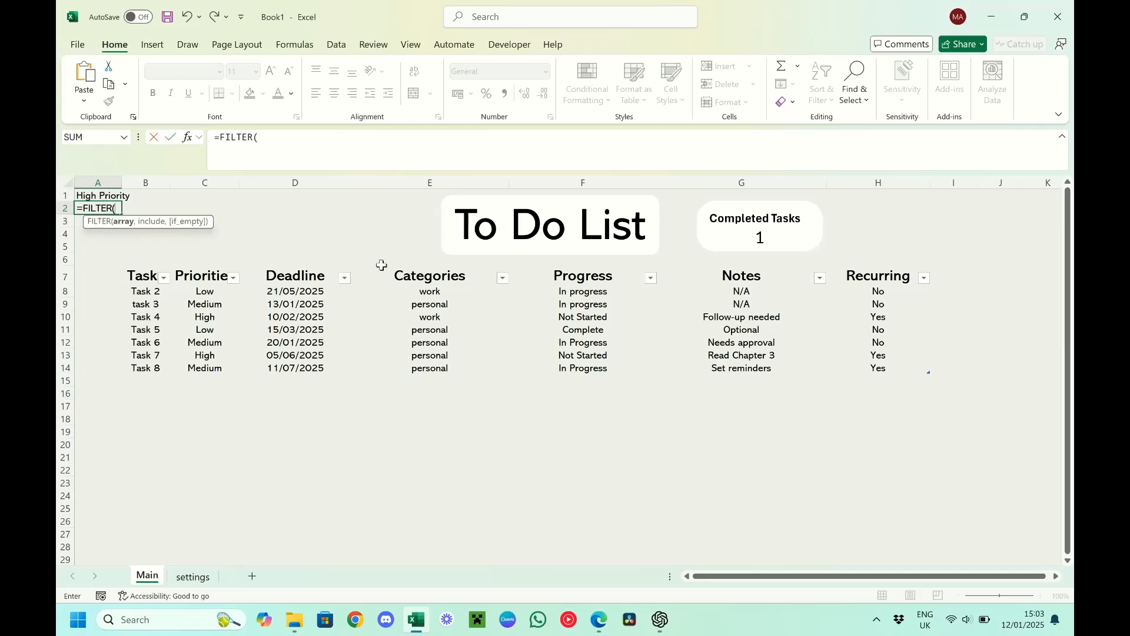
key("Down")
key("Down")
key("Down")
key("Down")
key("Right")
key("Right")
key("Right")
key("Down")
key("Left")
key("Down")
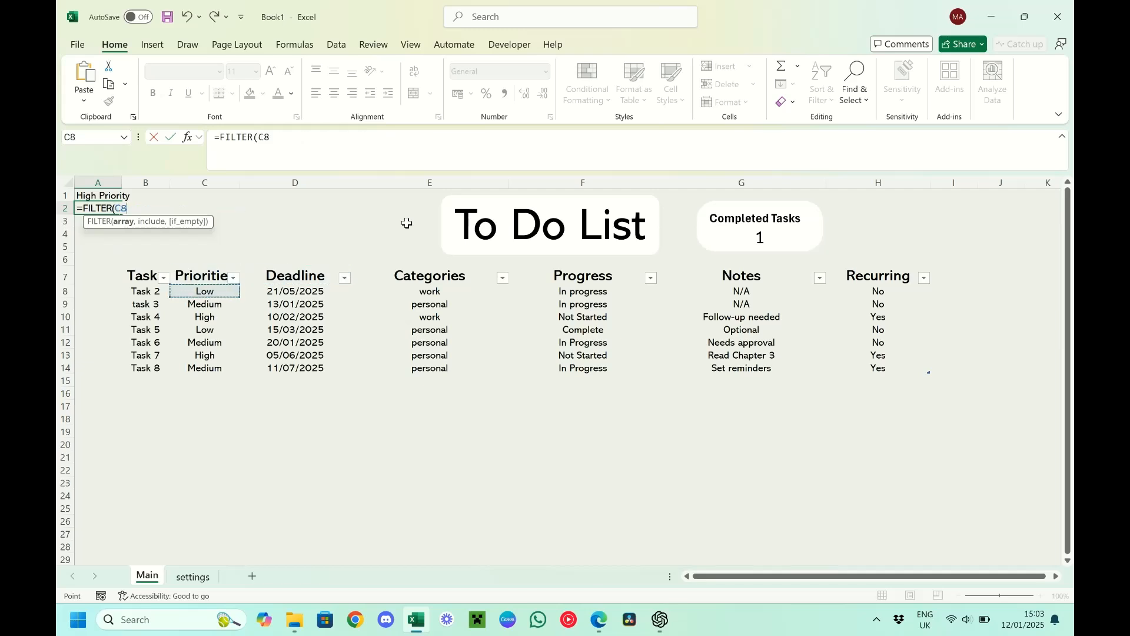
key("Left")
key("shift+Right")
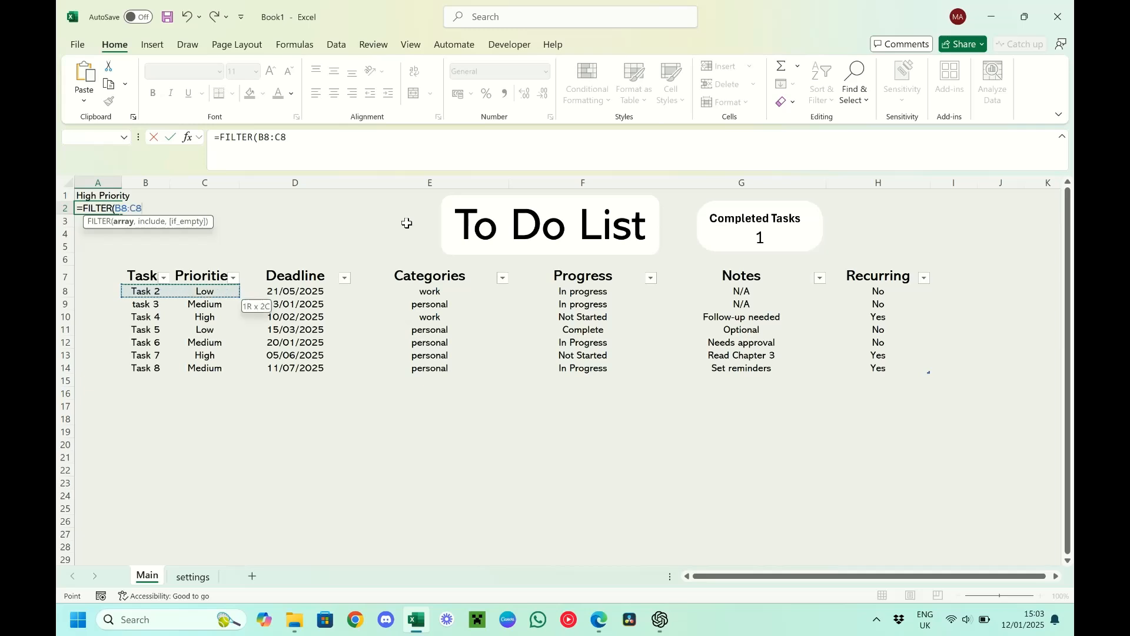
key("shift+Right")
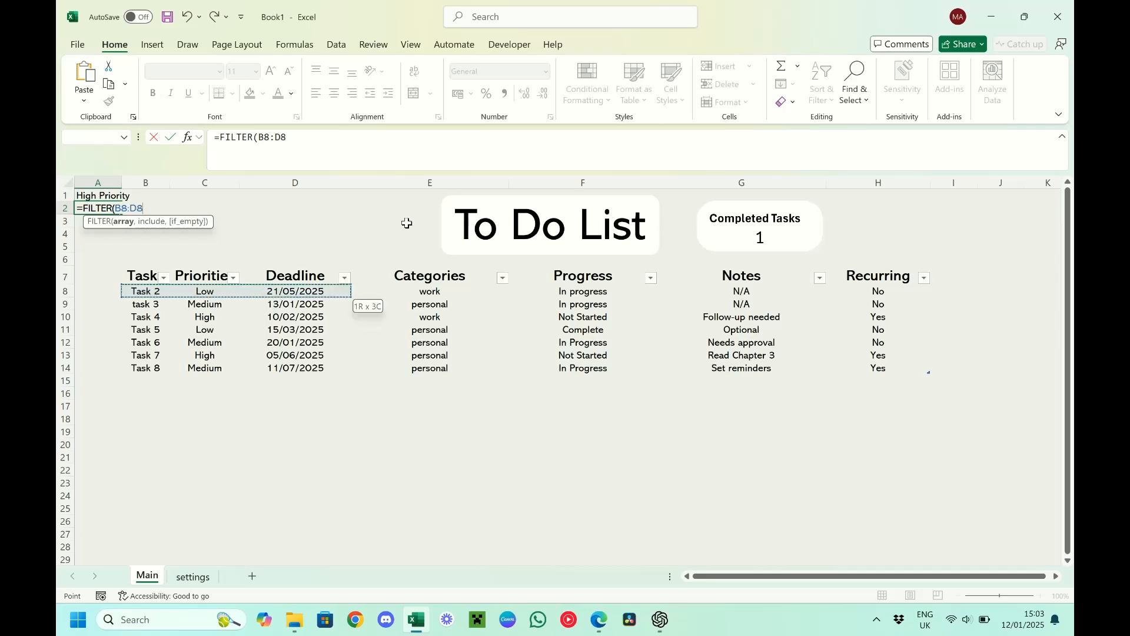
Extend the FILTER array downward to B8:D40 and move on to the include argument
key("ctrl+shift+Down")
key("ctrl+shift+Down")
key("ctrl+shift+Up")
key("shift+Down")
key("shift+Down")
key("shift+Down")
key("shift+Down")
key("shift+Down")
key("shift+Down")
key("shift+Down")
key("shift+Down")
key("shift+Down")
key("shift+Down")
key("shift+Down")
key("shift+Down")
key("shift+Down")
key("shift+Down")
key("shift+Down")
key("shift+Down")
key("shift+Down")
key("shift+Down")
key("shift+Down")
key("shift+Down")
key("shift+Down")
key("shift+Down")
key("shift+Down")
key("shift+Down")
key("shift+Down")
key("shift+Down")
key("shift+Down")
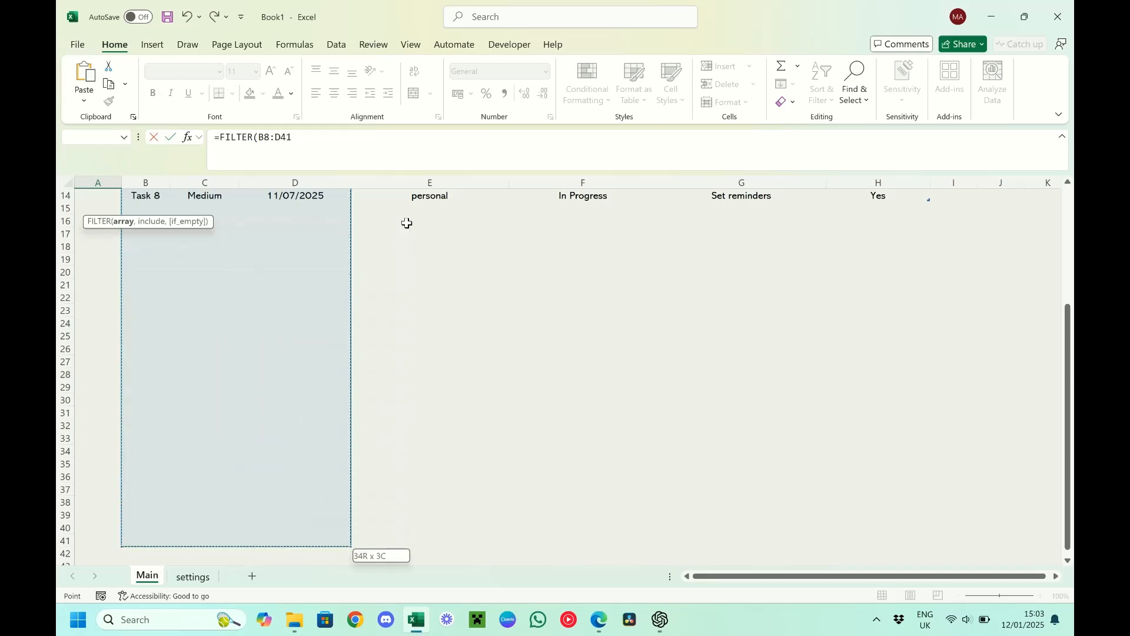
key("shift+Up")
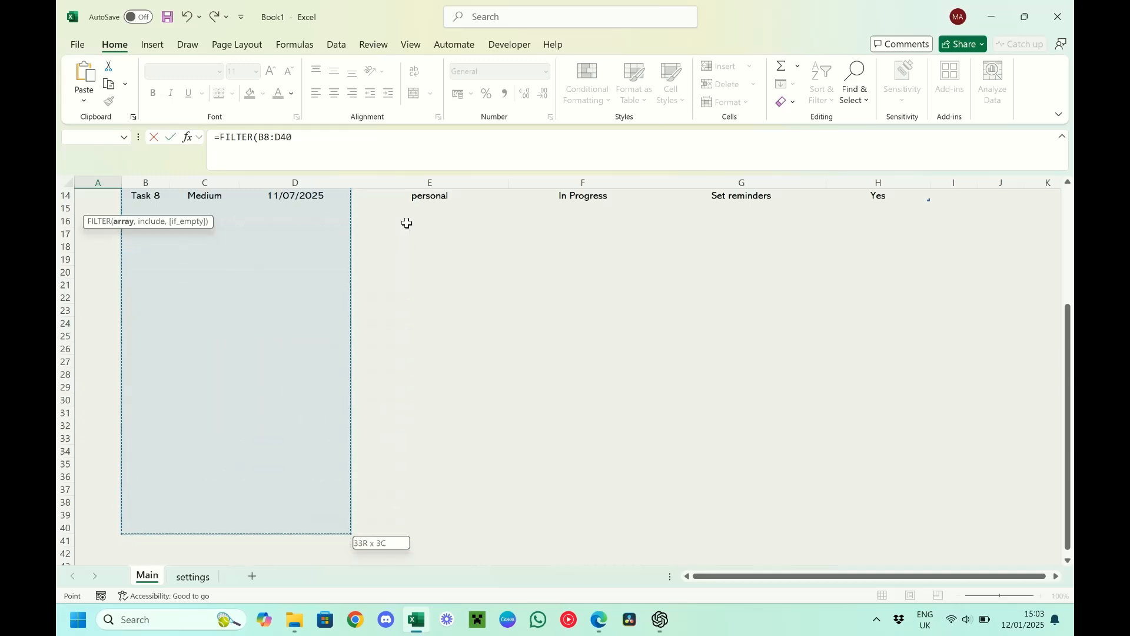
scroll(407, 223, "up", 5)
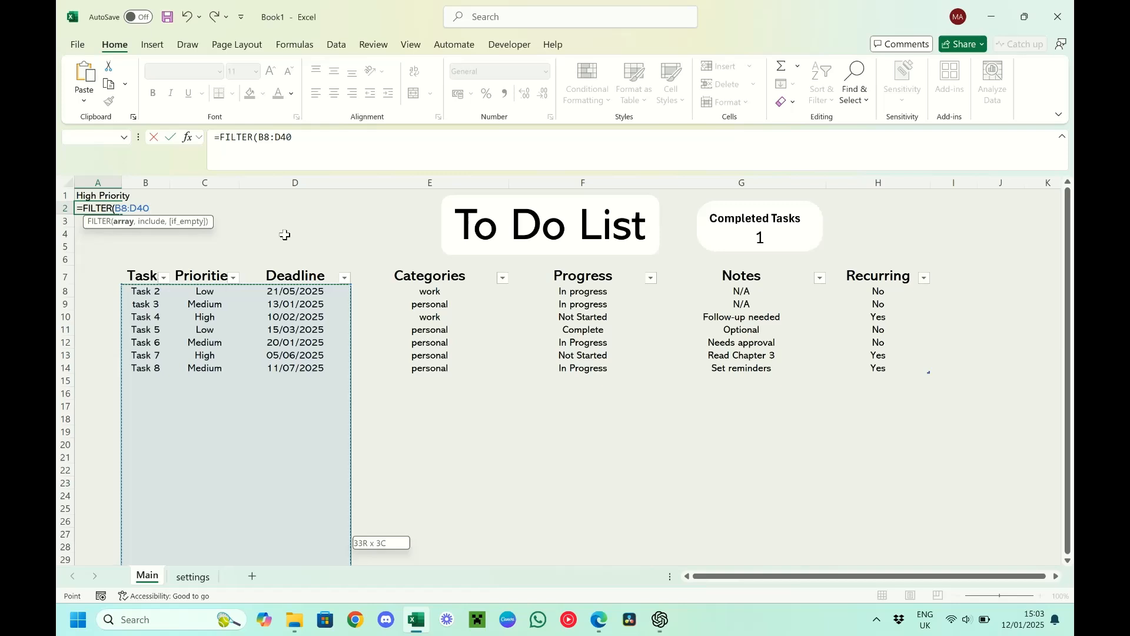
type(",")
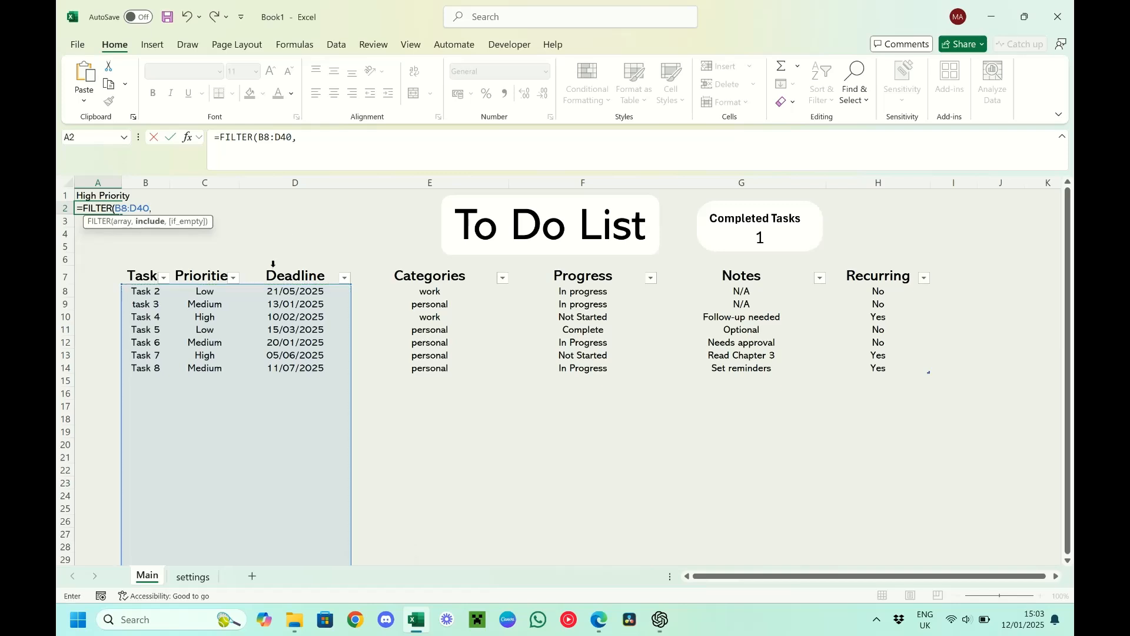
Complete the FILTER formula in A2 with the include condition C8:C40=High and commit it
left_click(206, 292)
left_click_drag(206, 292, 205, 528)
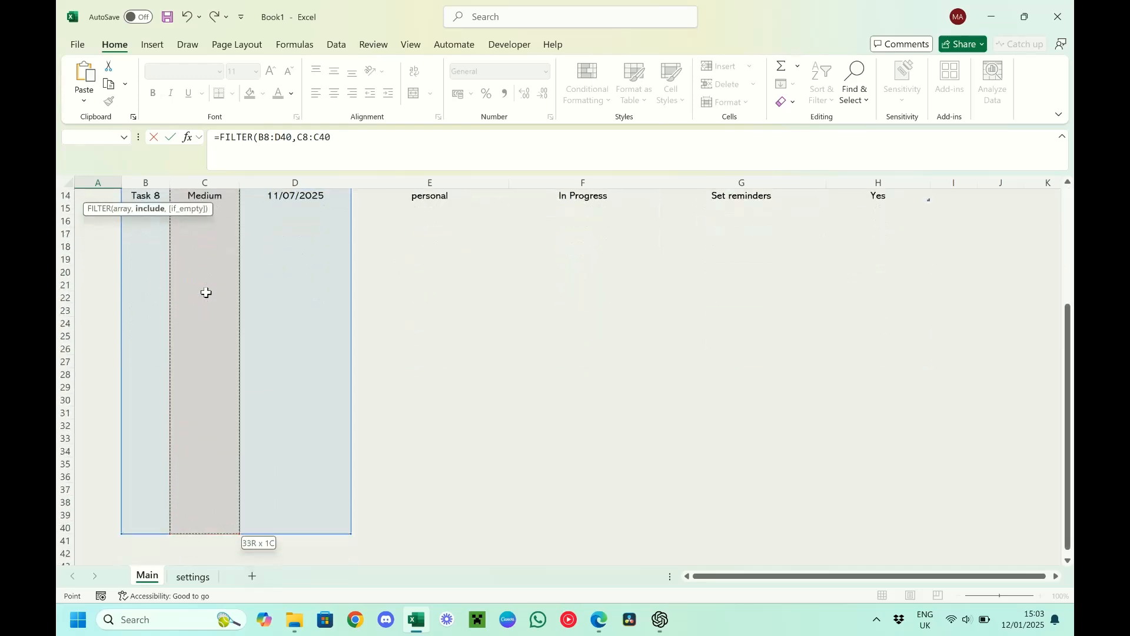
type("=")
scroll(206, 293, "up", 4)
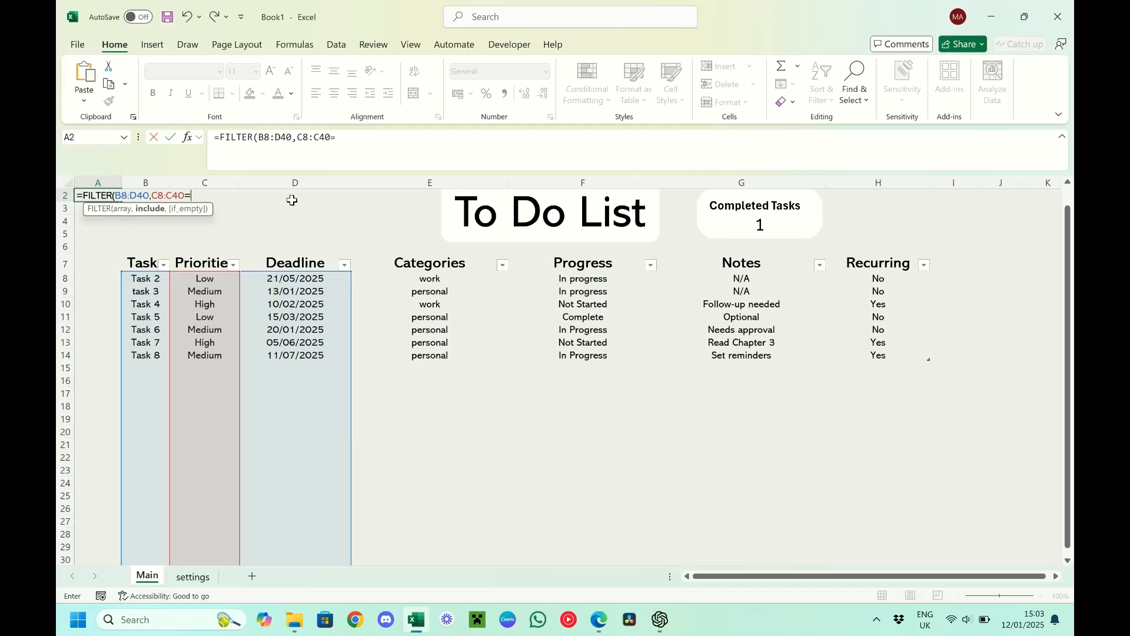
type("High")
key("Return")
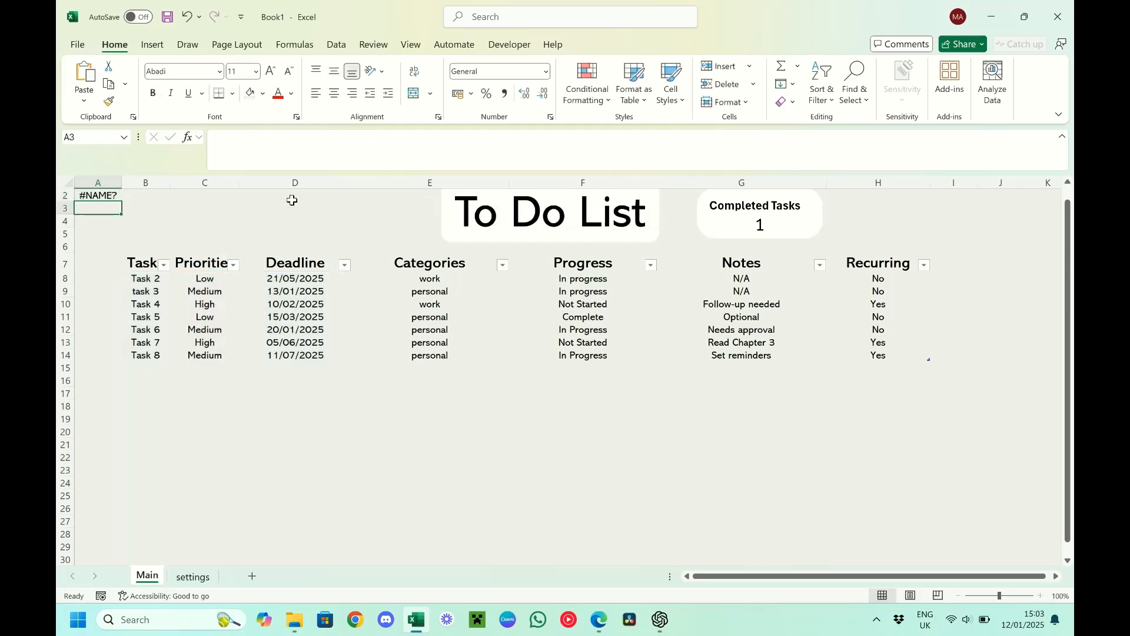
Correct the FILTER formula in A2 by putting High in quotation marks, giving =FILTER(B8:D40,C8:C40="High")
key("Up")
key("Up")
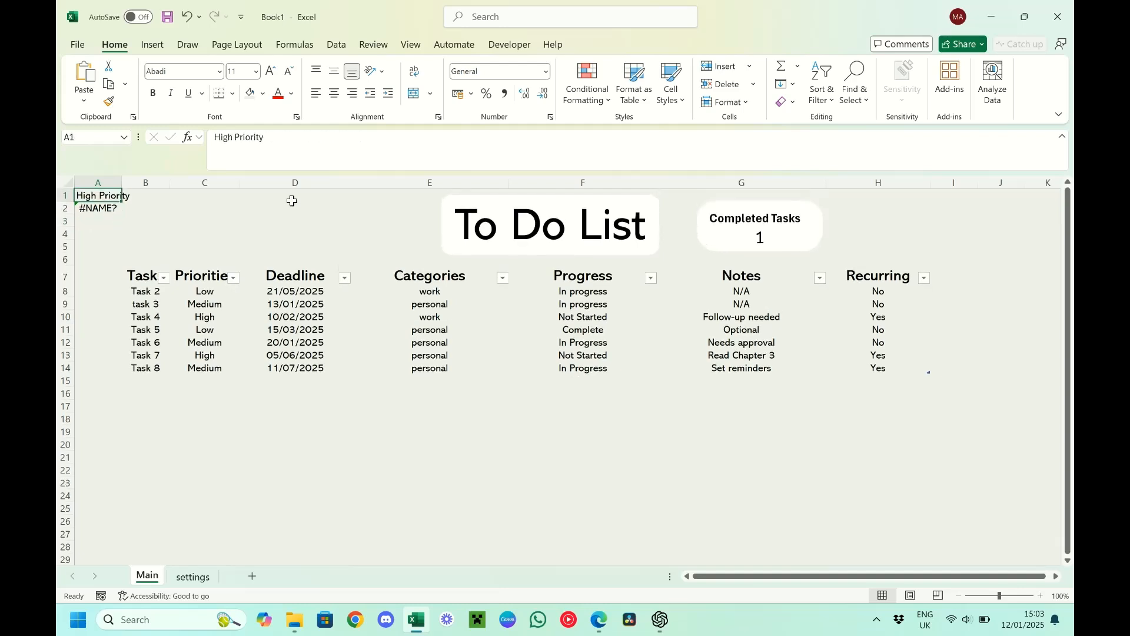
key("Down")
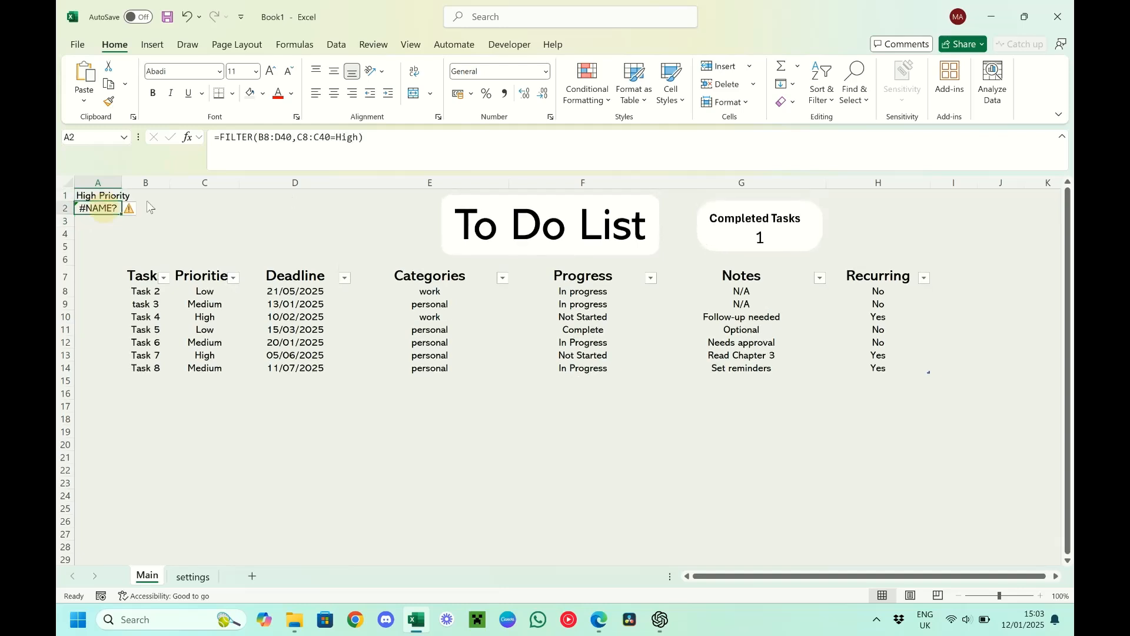
left_click(339, 138)
type("\"")
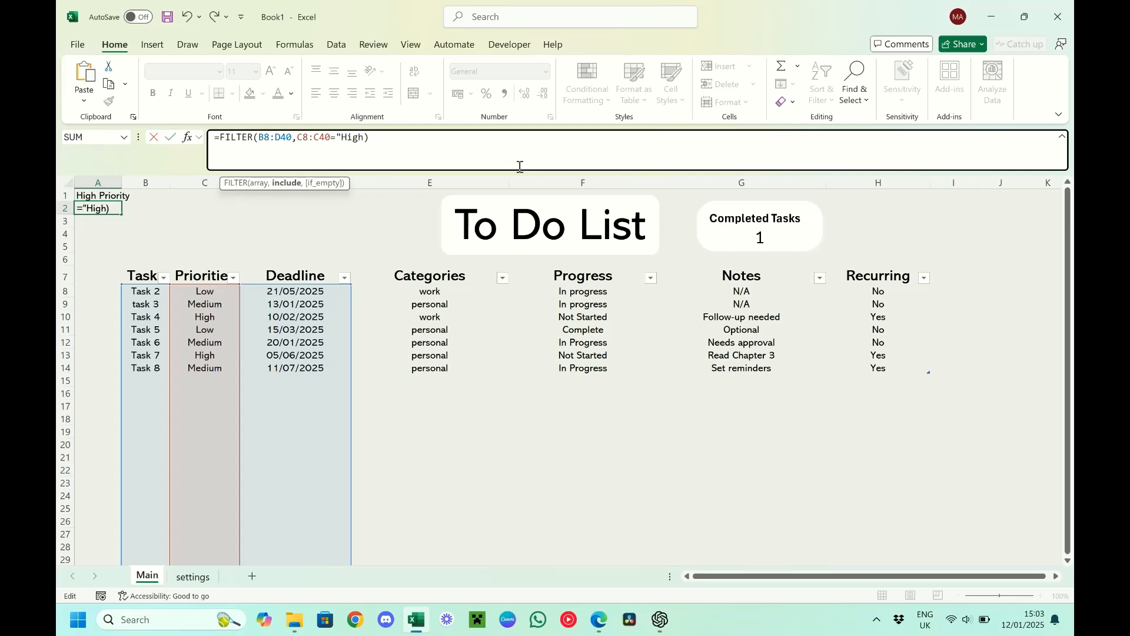
key("Return")
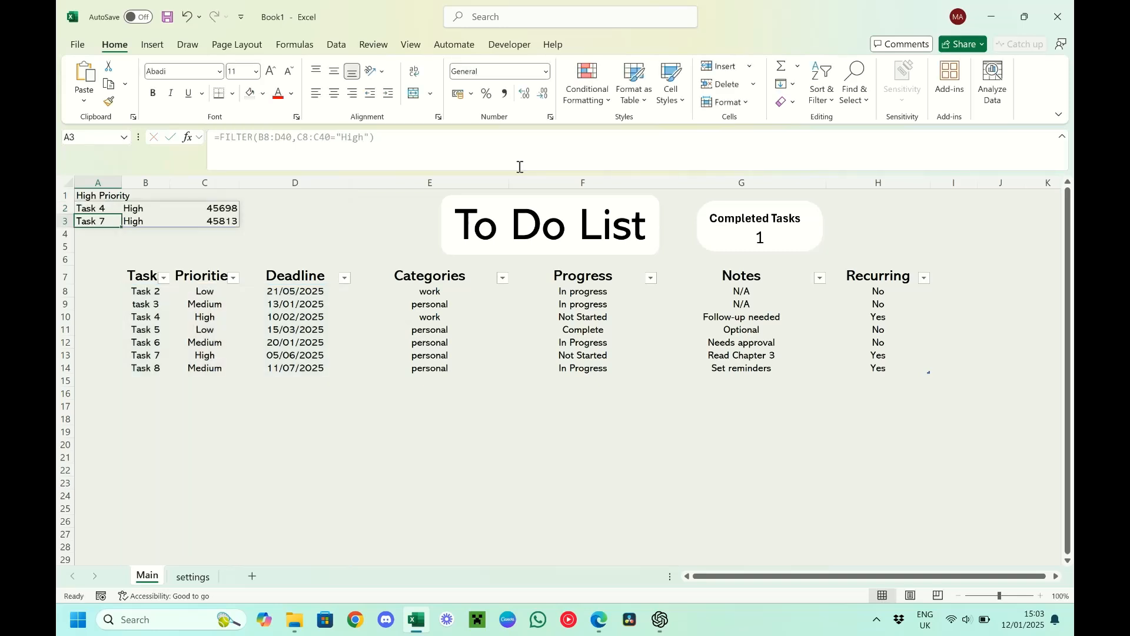
Format the filtered deadlines in C2:C3 as Short Date
left_click_drag(221, 209, 223, 215)
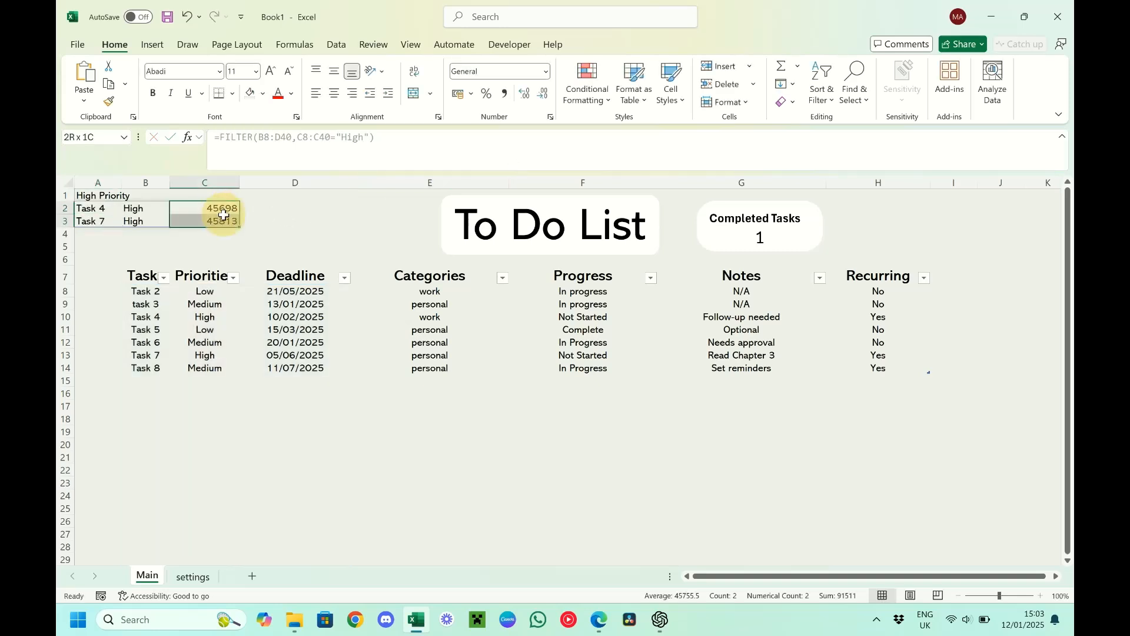
left_click(546, 72)
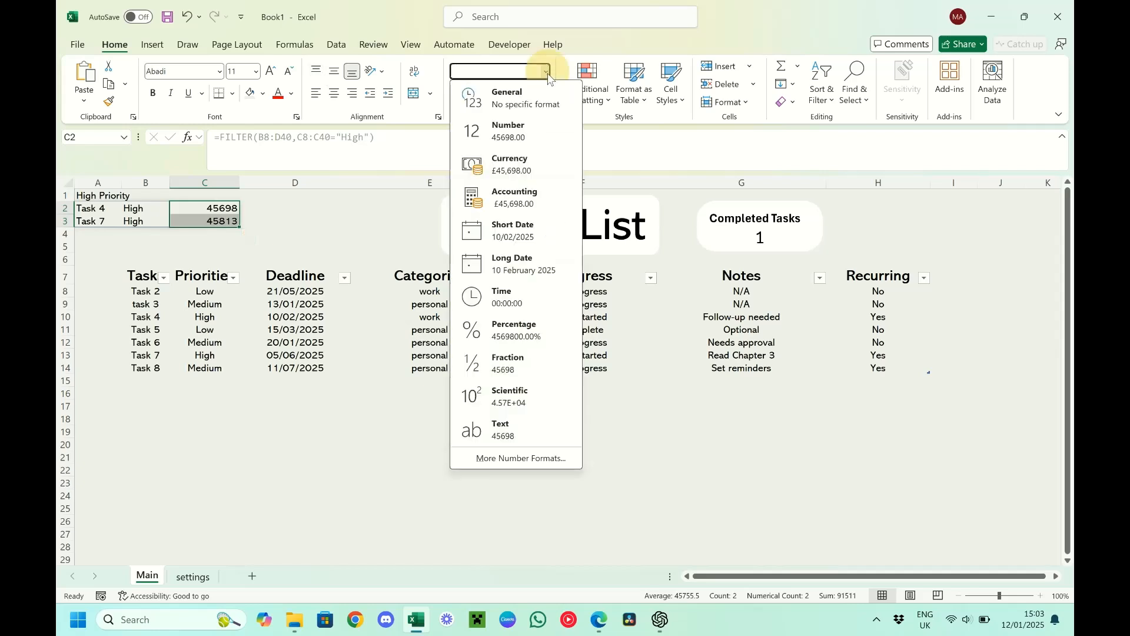
left_click(525, 225)
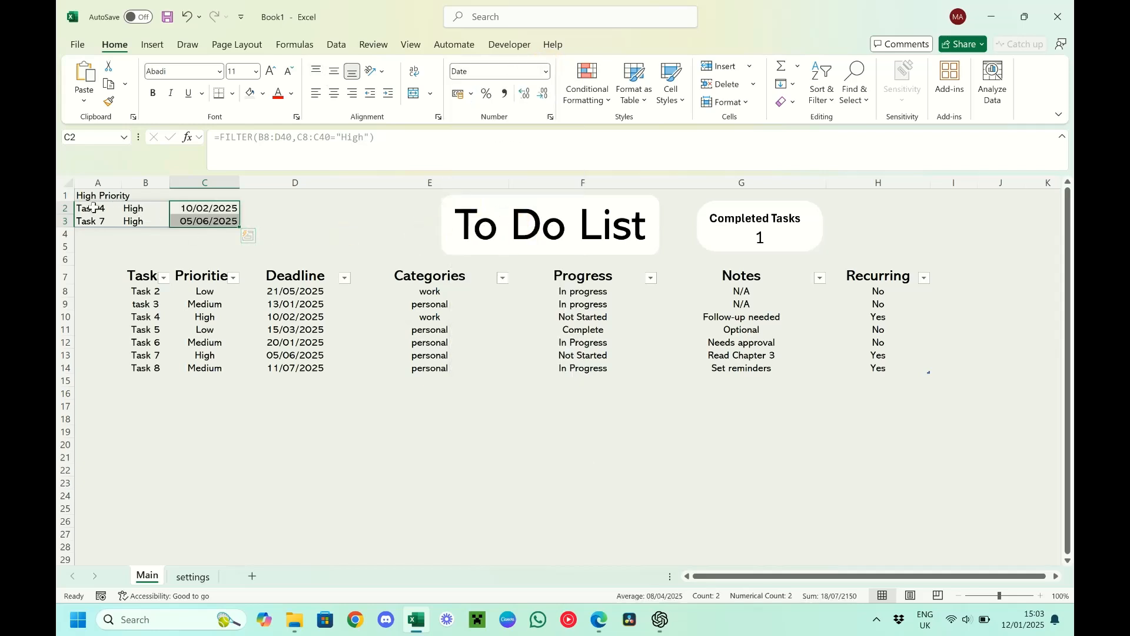
Centre the filtered high-priority results in A2:C3 horizontally
left_click_drag(93, 207, 212, 221)
left_click(339, 100)
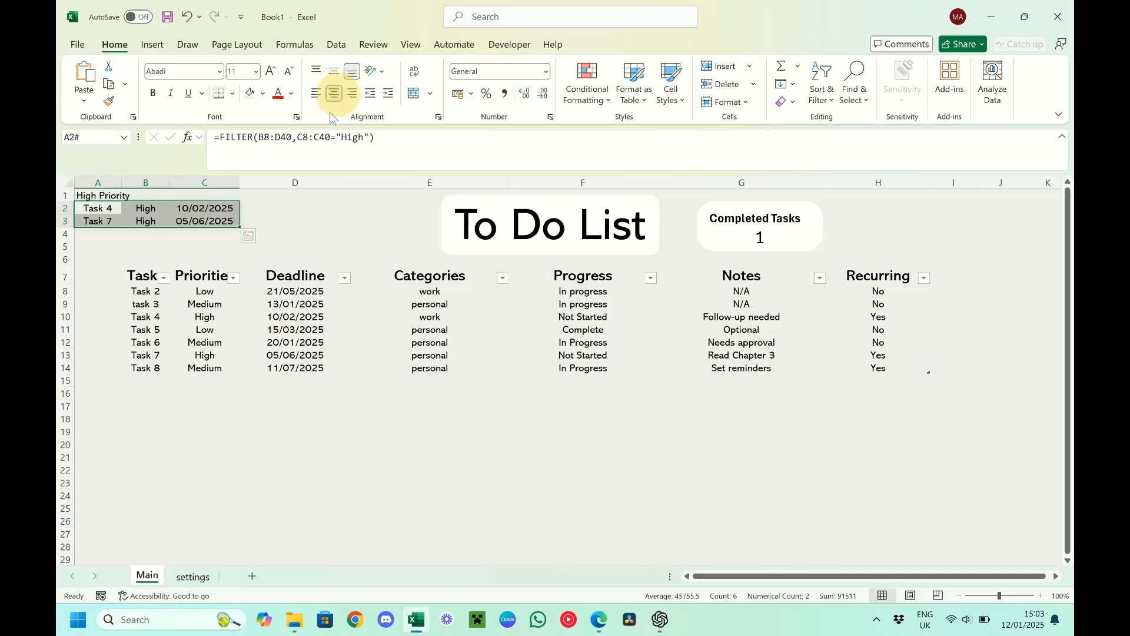
left_click(291, 220)
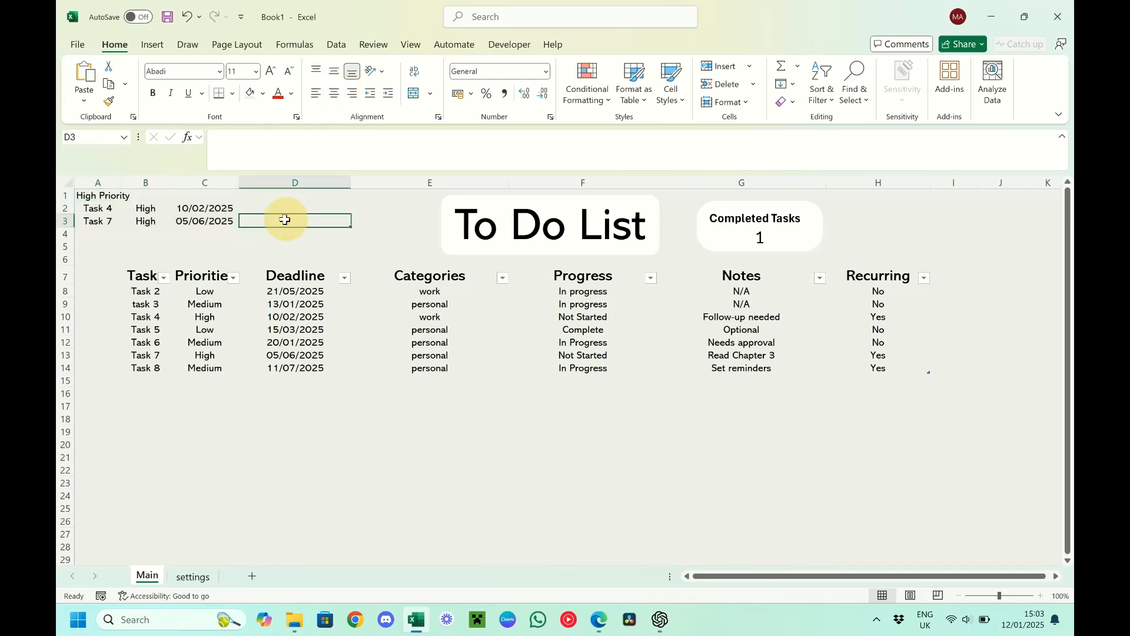
Set the High Priority heading in A1 to font size 14 and make it bold
left_click(97, 195)
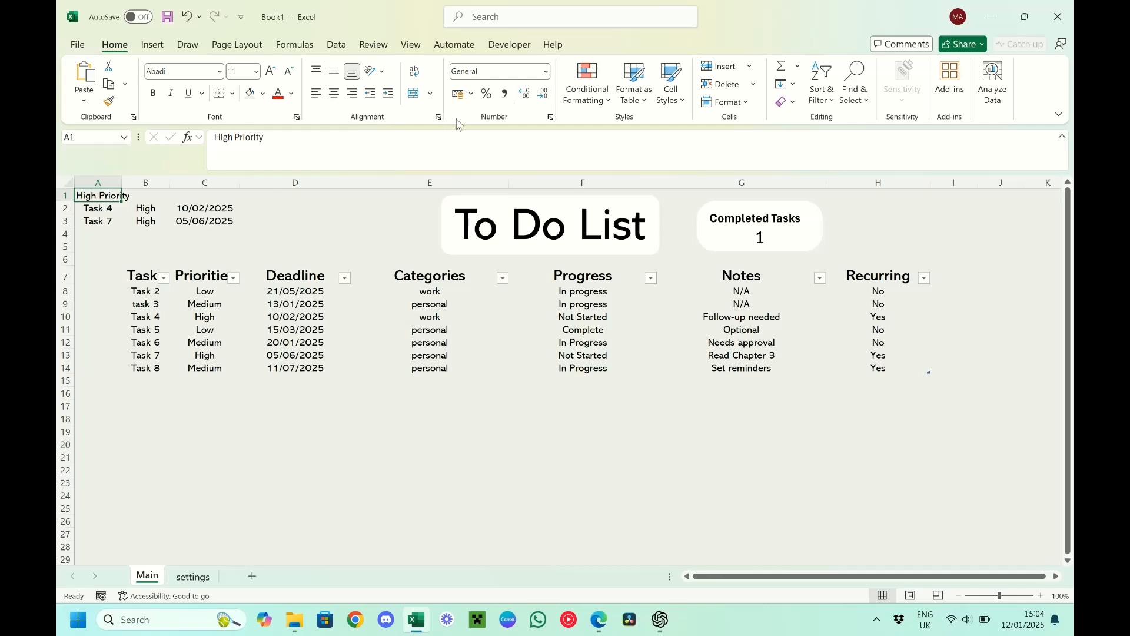
left_click(271, 71)
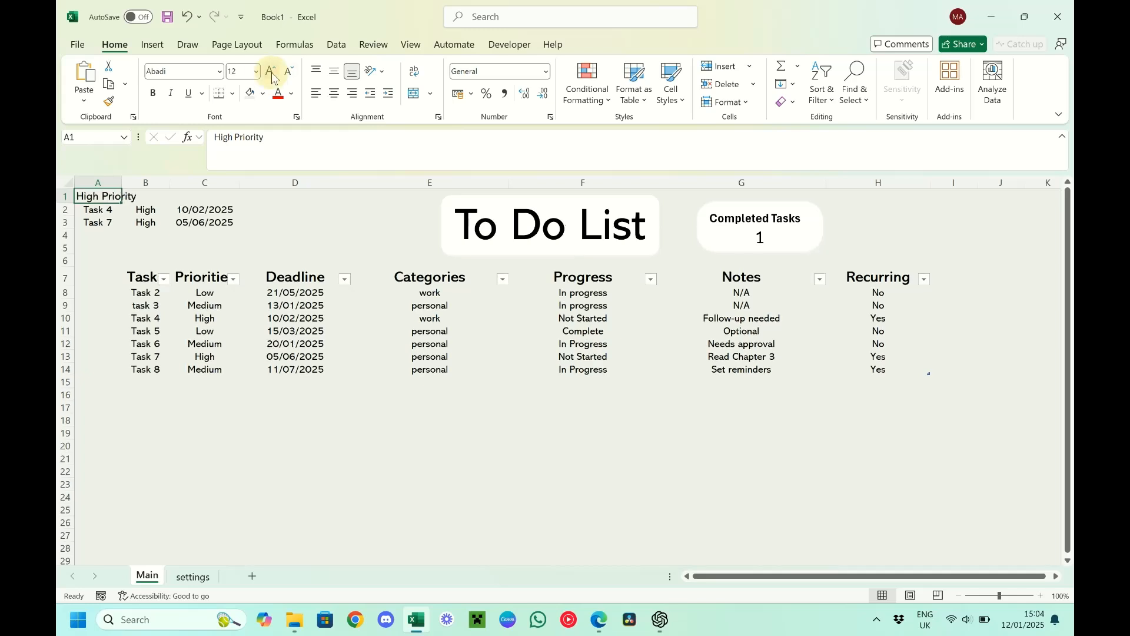
left_click(271, 71)
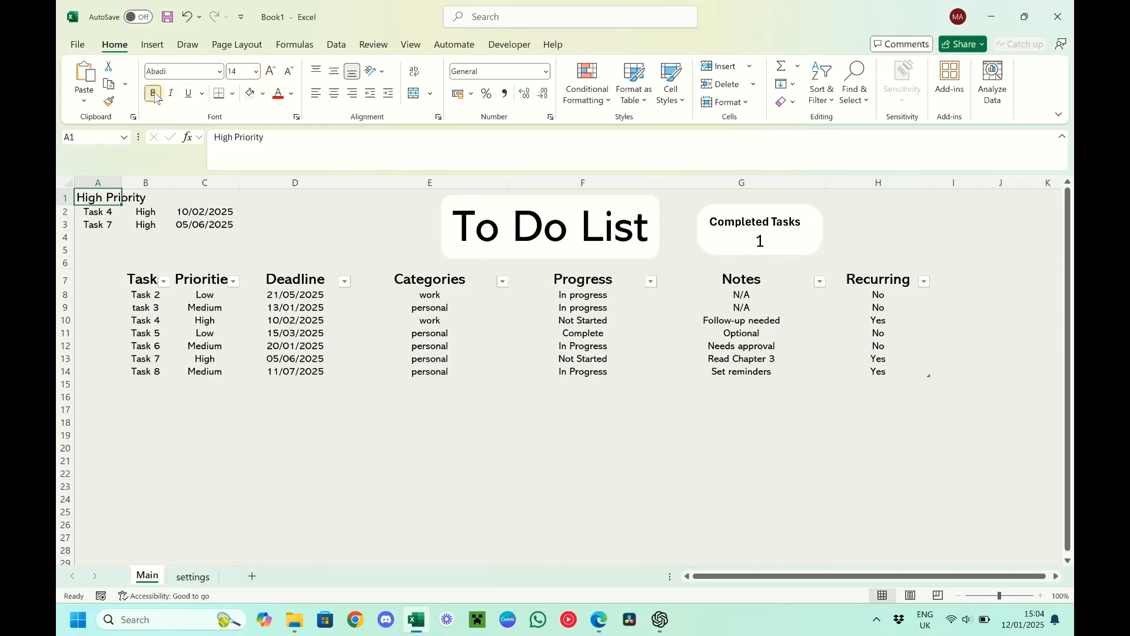
left_click(259, 224)
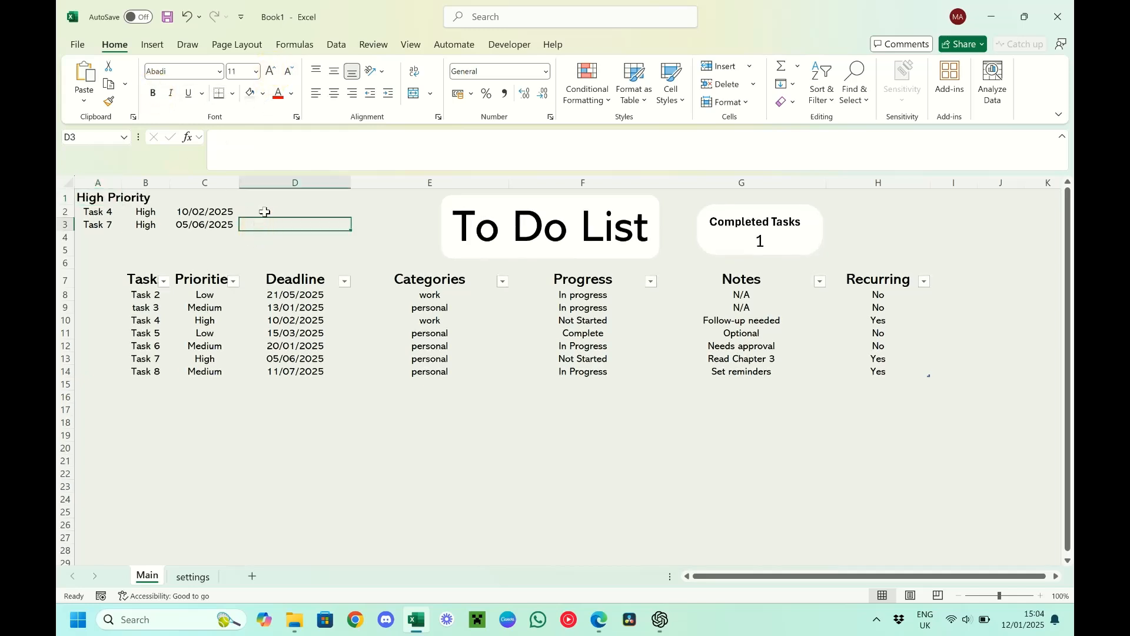
Draw a rounded rectangle about 6.63 cm by 2.02 cm around the High Priority list and give it no fill
left_click(152, 46)
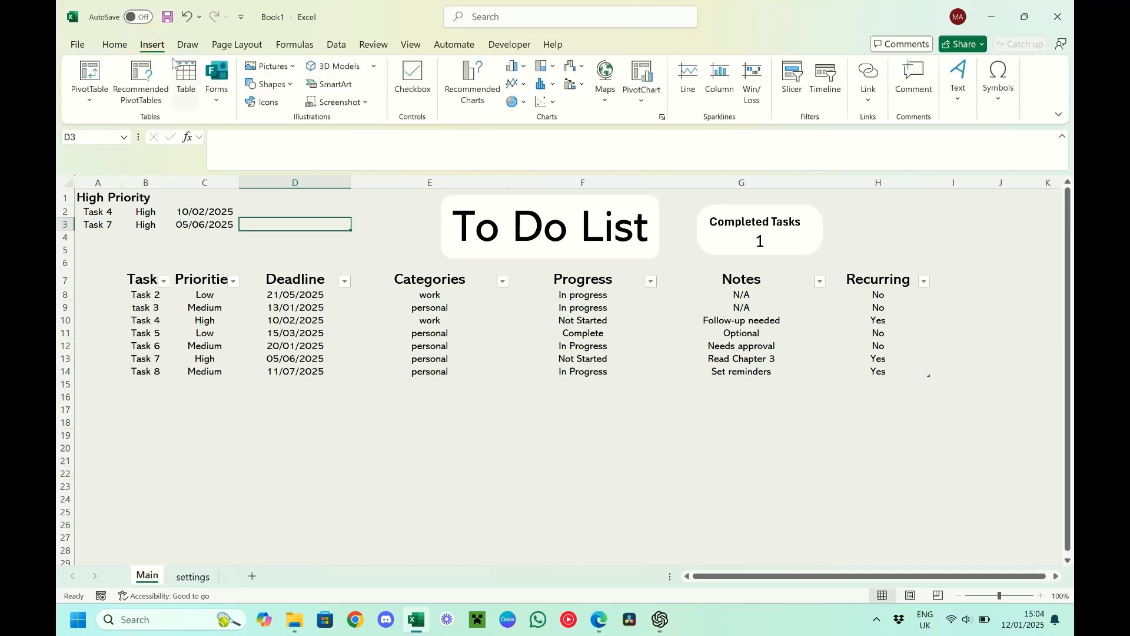
left_click(282, 87)
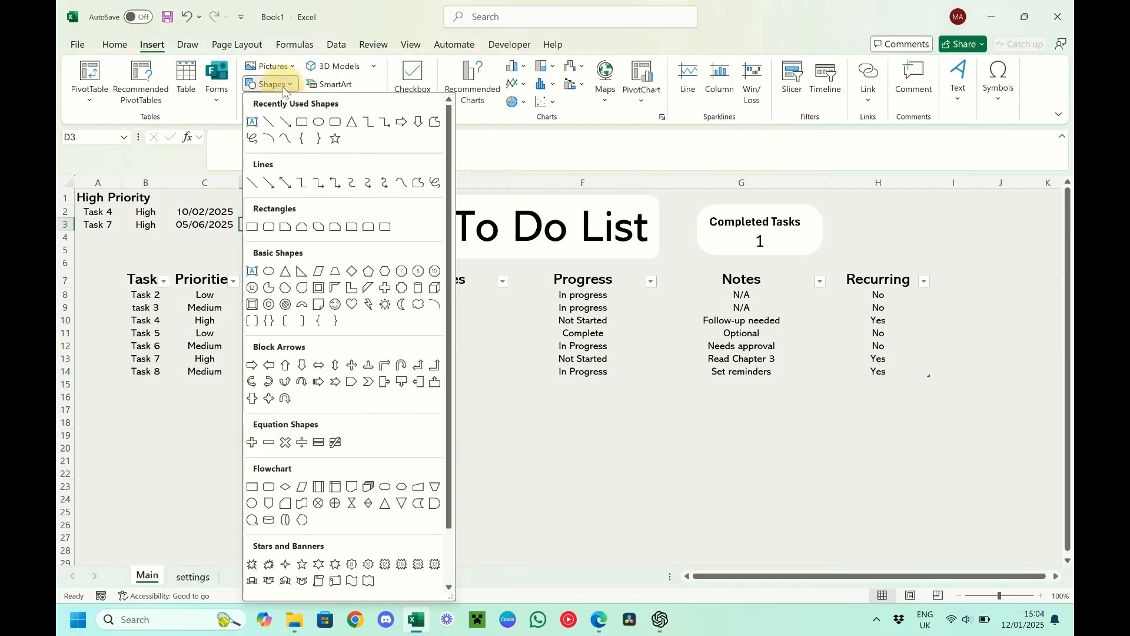
left_click(335, 124)
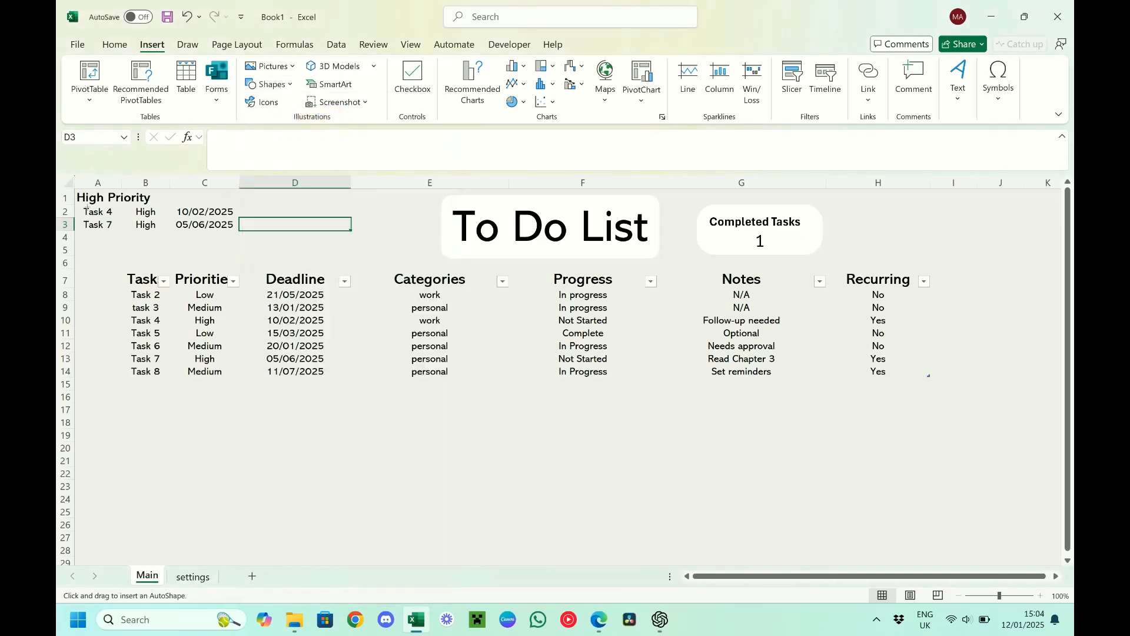
left_click_drag(76, 190, 249, 243)
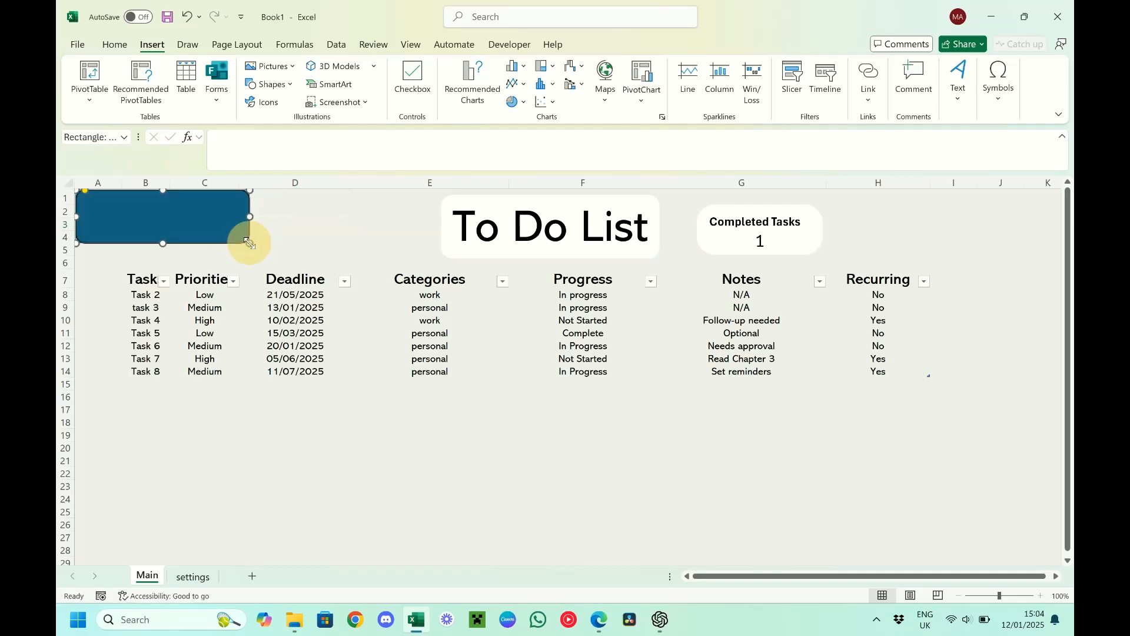
left_click(443, 66)
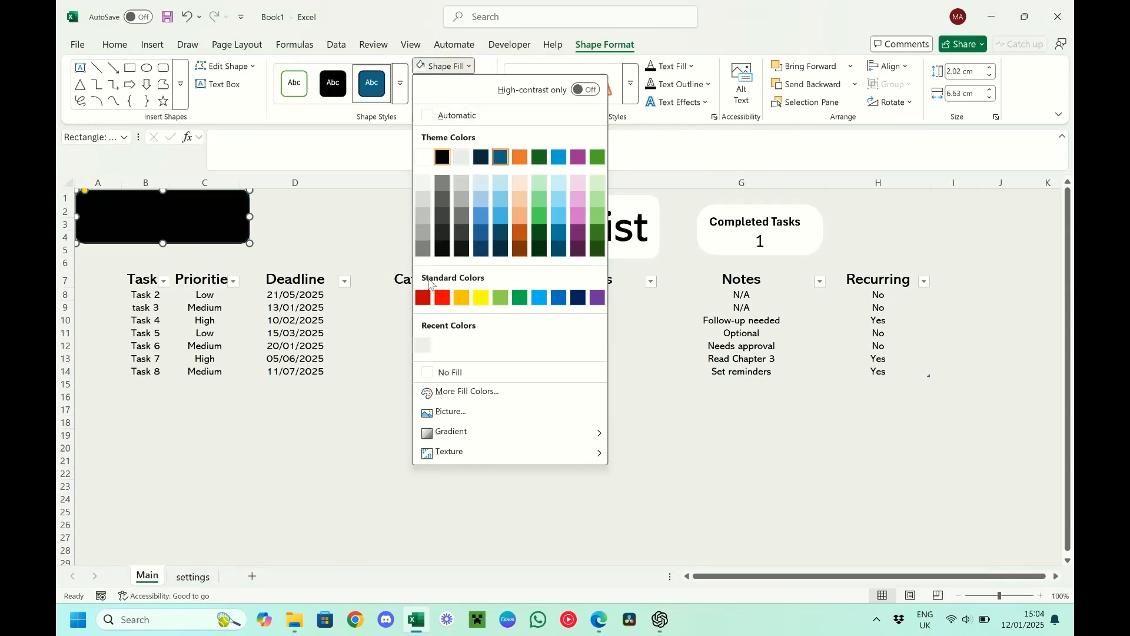
left_click(437, 377)
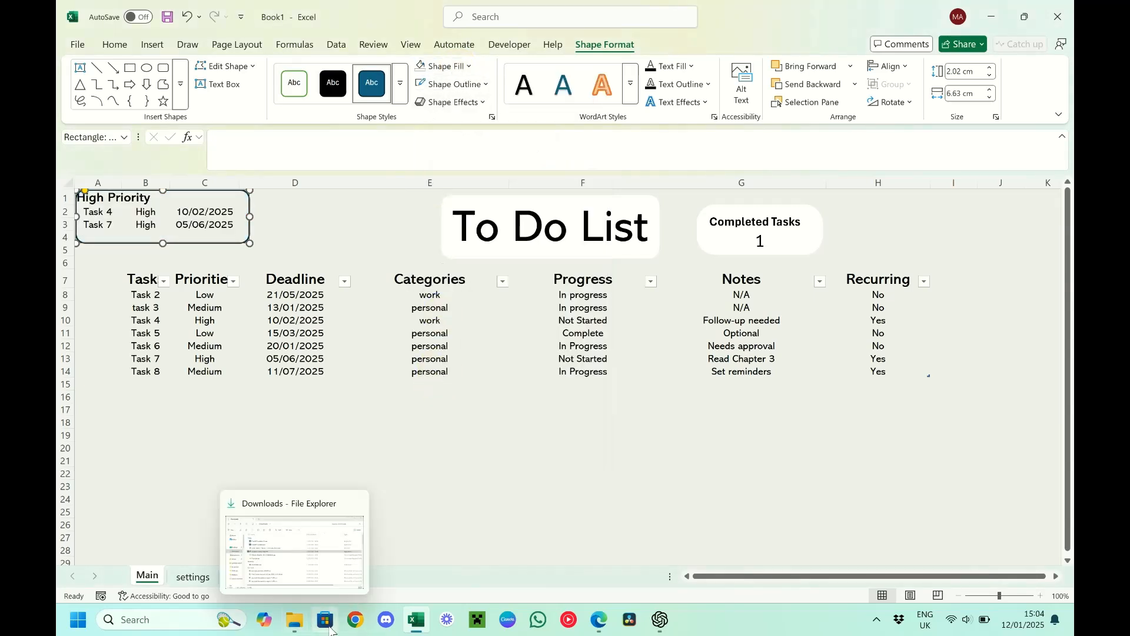
Switch to the Coolors palette in the browser and copy the hex code of the Pale Dogwood colour, D5BDAF
left_click(600, 619)
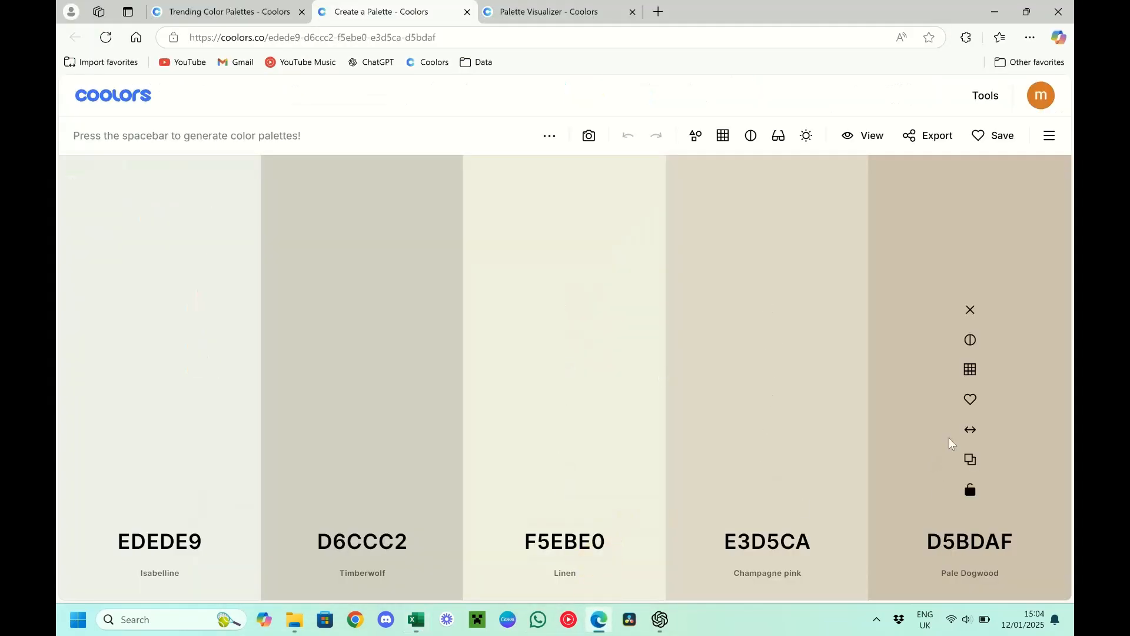
left_click(949, 544)
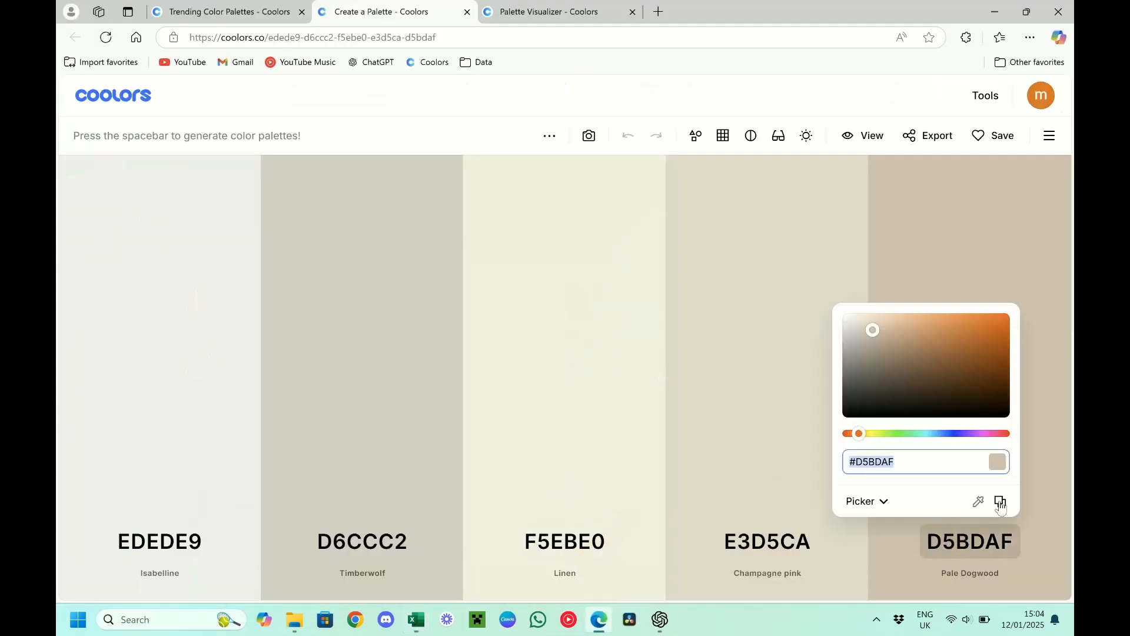
left_click(1000, 501)
Return to Excel, set the rounded rectangle's outline to the custom colour D5BDAF, and nudge the shape slightly up and to the left
left_click(416, 619)
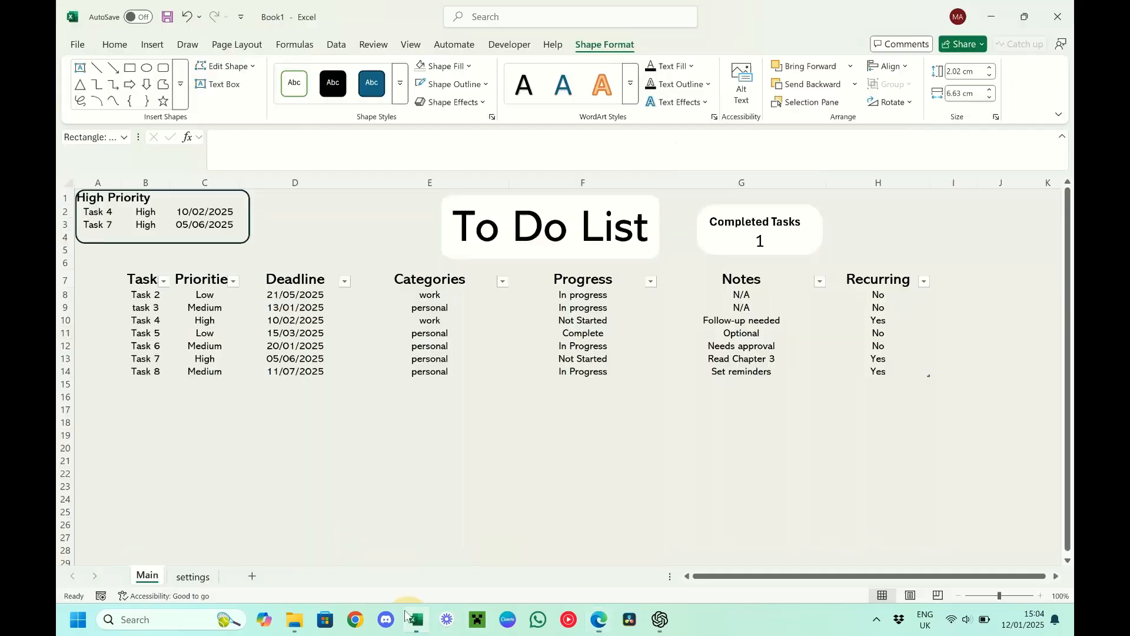
left_click(471, 84)
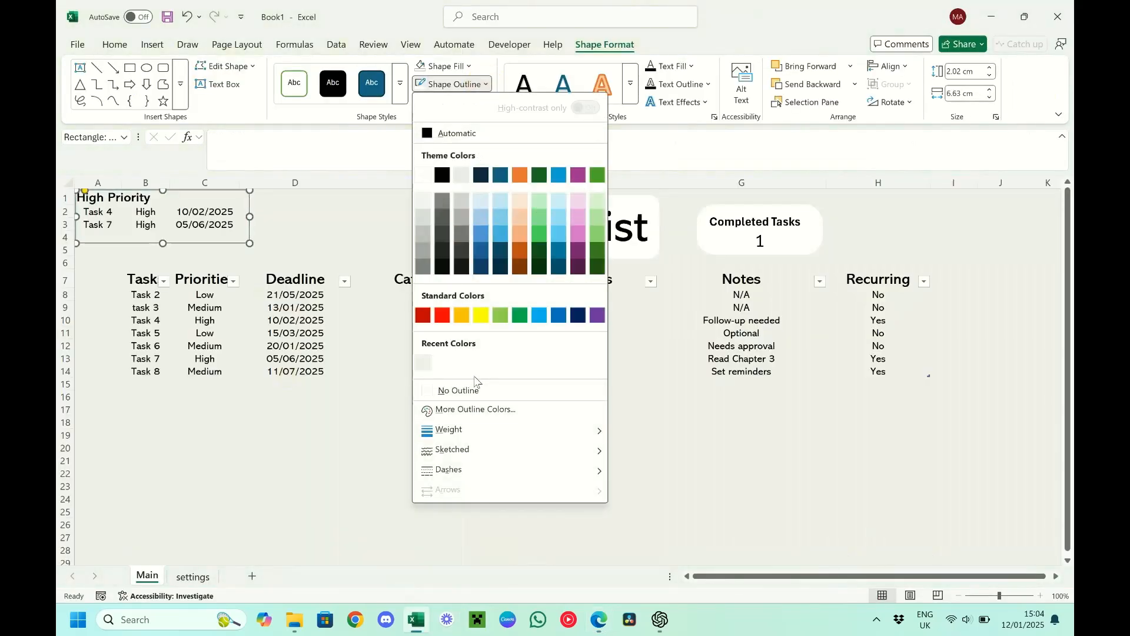
left_click(476, 410)
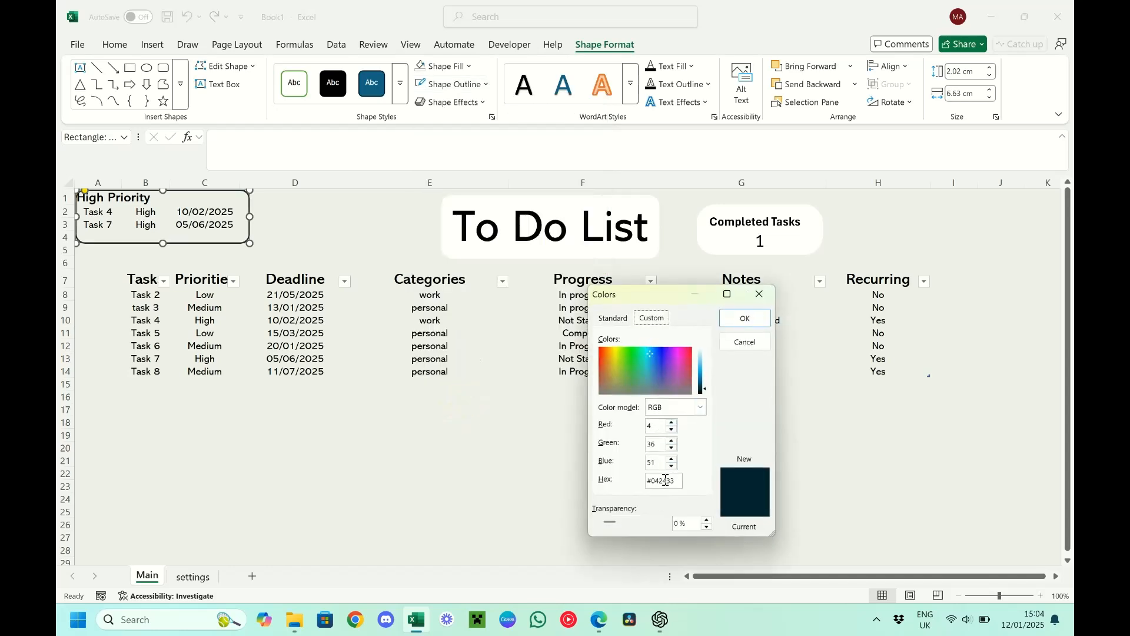
left_click_drag(678, 482, 624, 474)
key("ctrl+v")
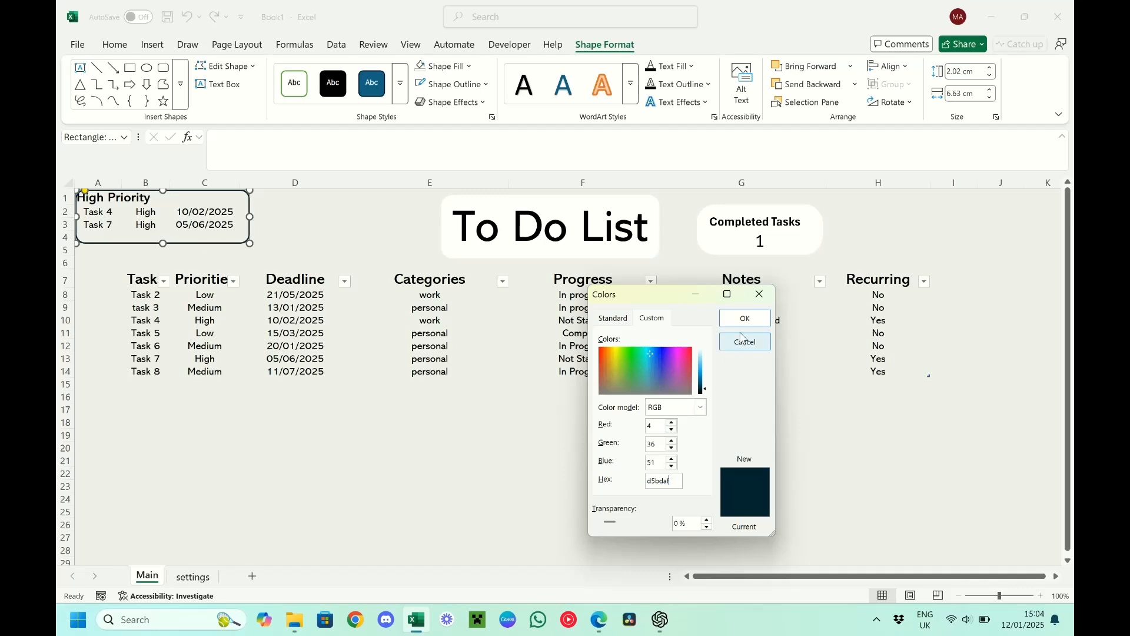
left_click(744, 319)
left_click(368, 209)
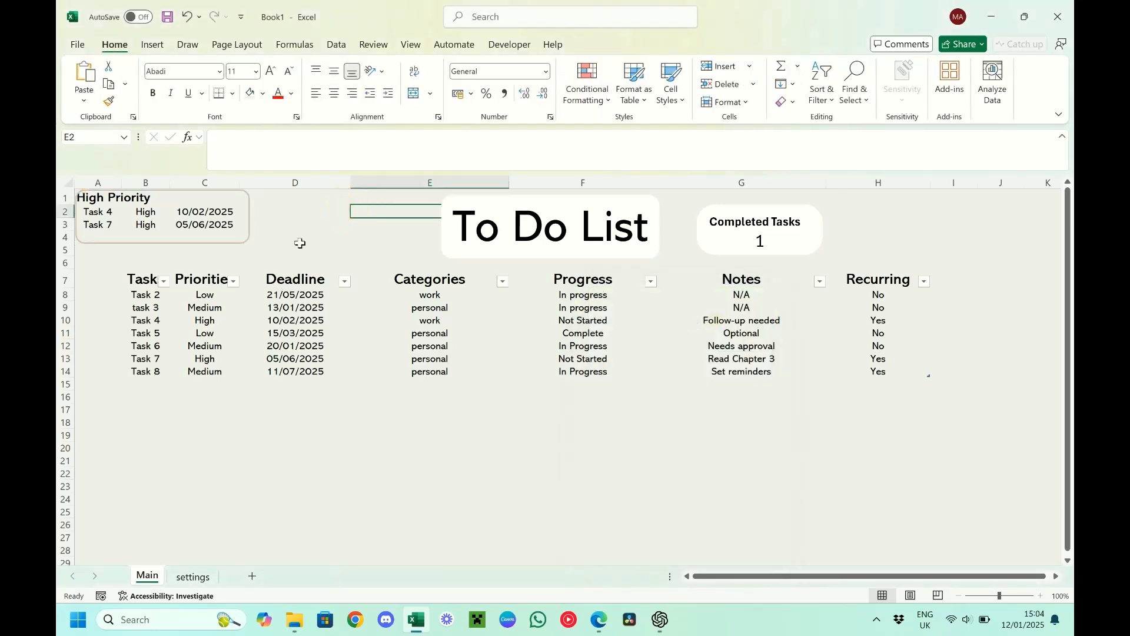
left_click(233, 241)
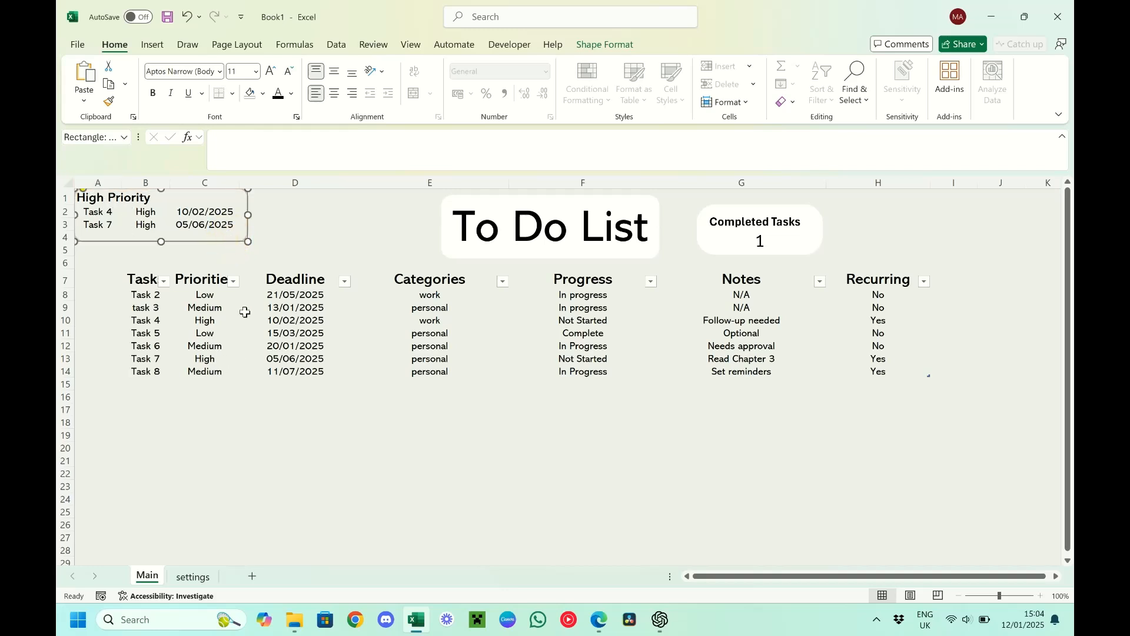
left_click(322, 237)
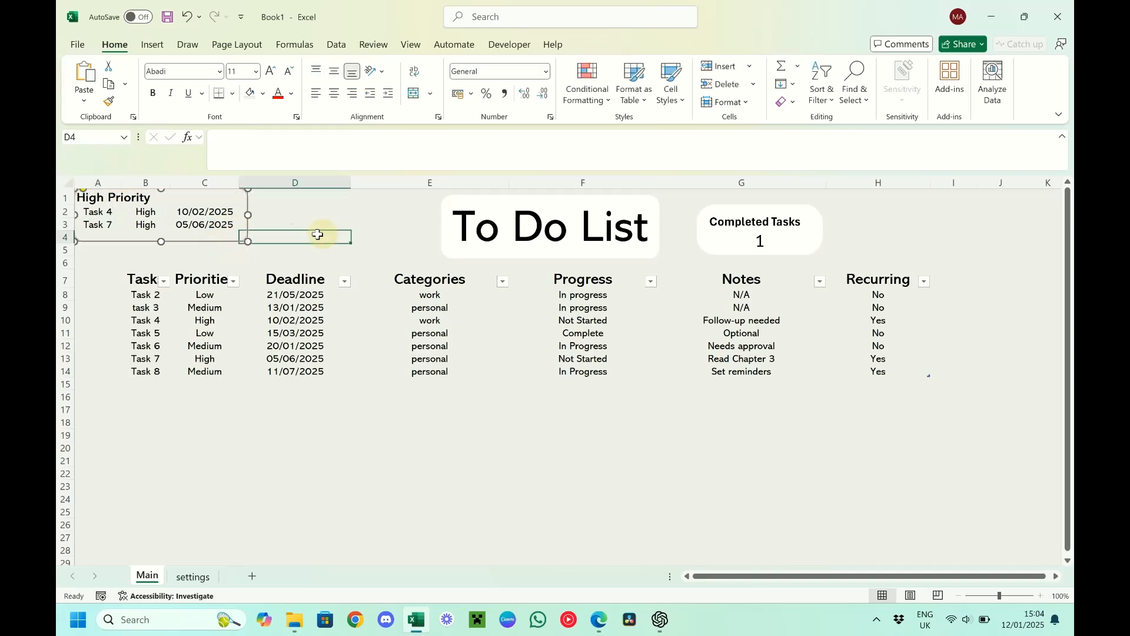
Insert a blank column before column A on the Main sheet
left_click(101, 199)
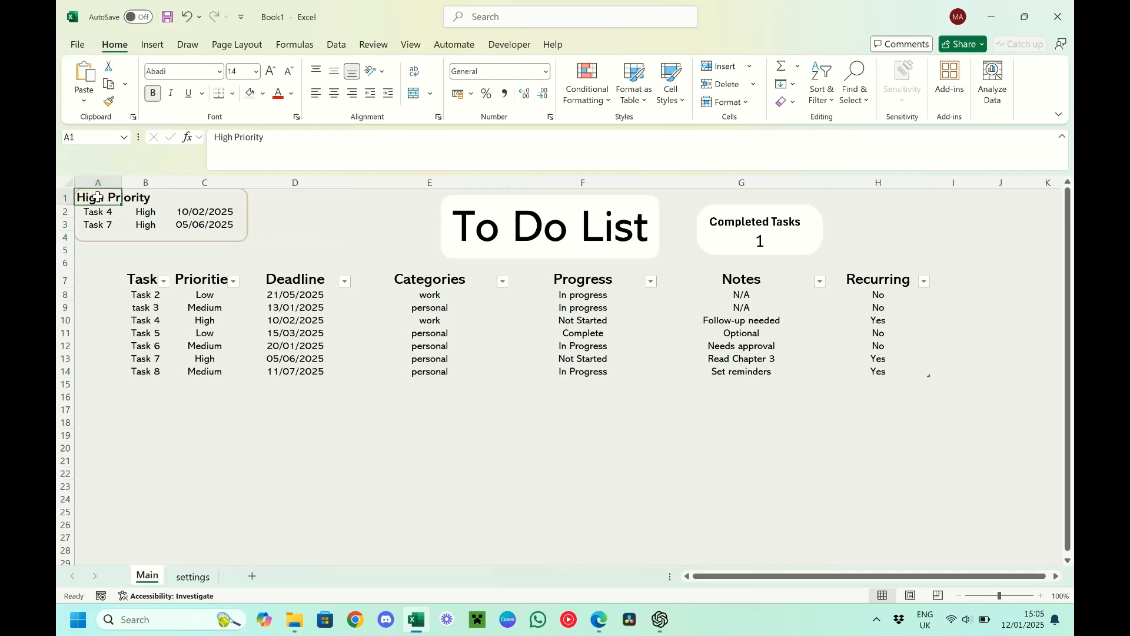
right_click(97, 182)
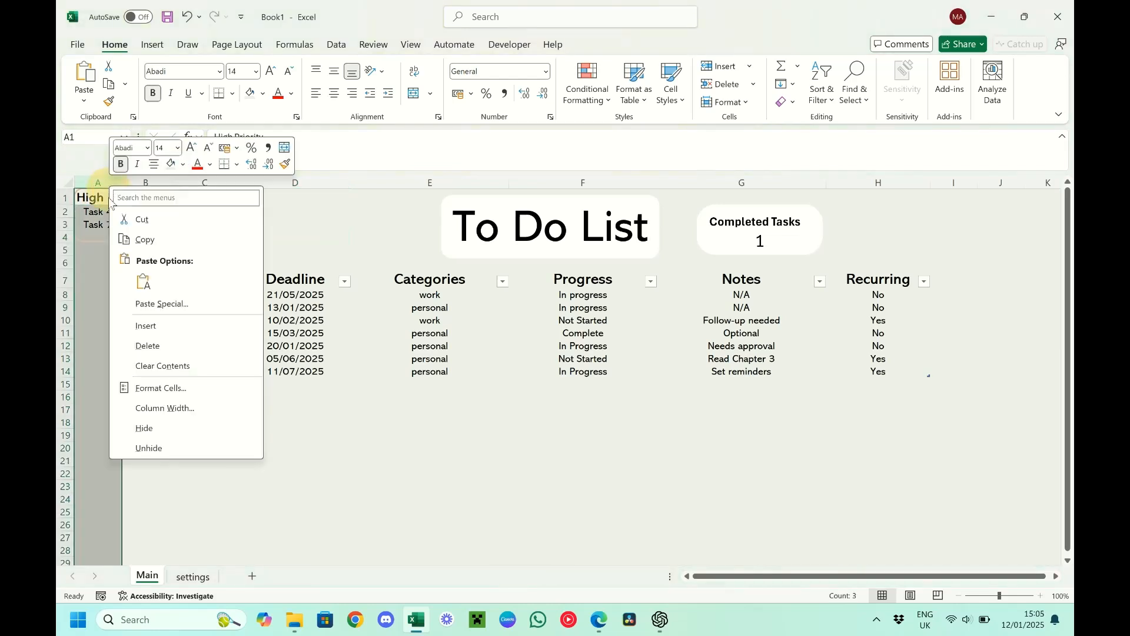
left_click(146, 324)
left_click(345, 235)
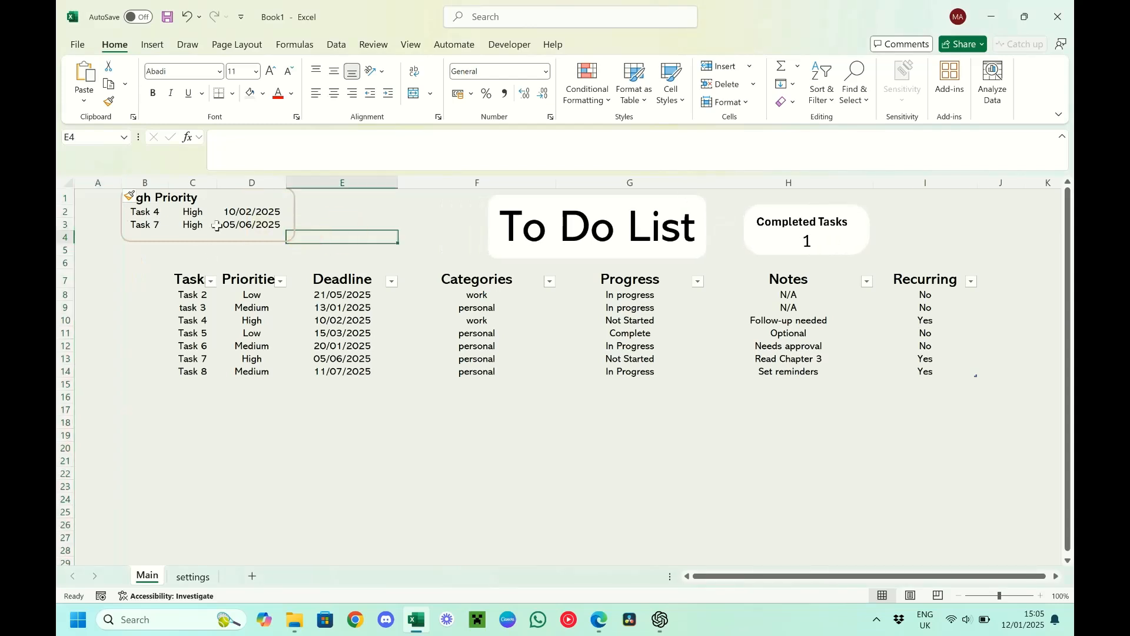
Reposition the rounded rectangle so it frames the High Priority list, and narrow column A to a thin margin
left_click(251, 230)
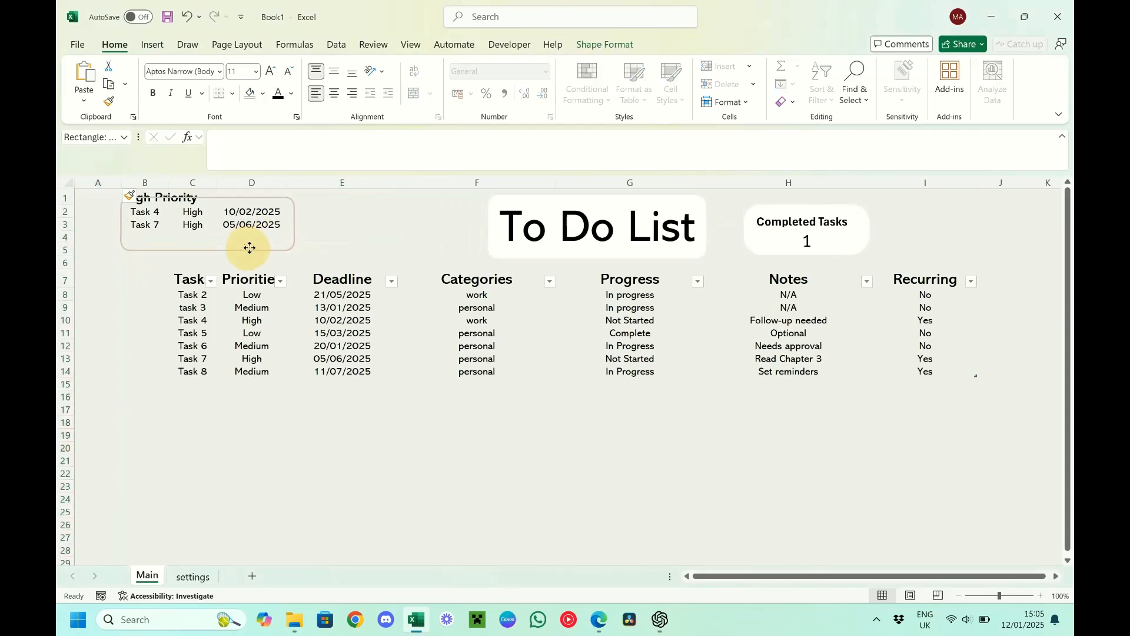
left_click_drag(246, 241, 246, 241)
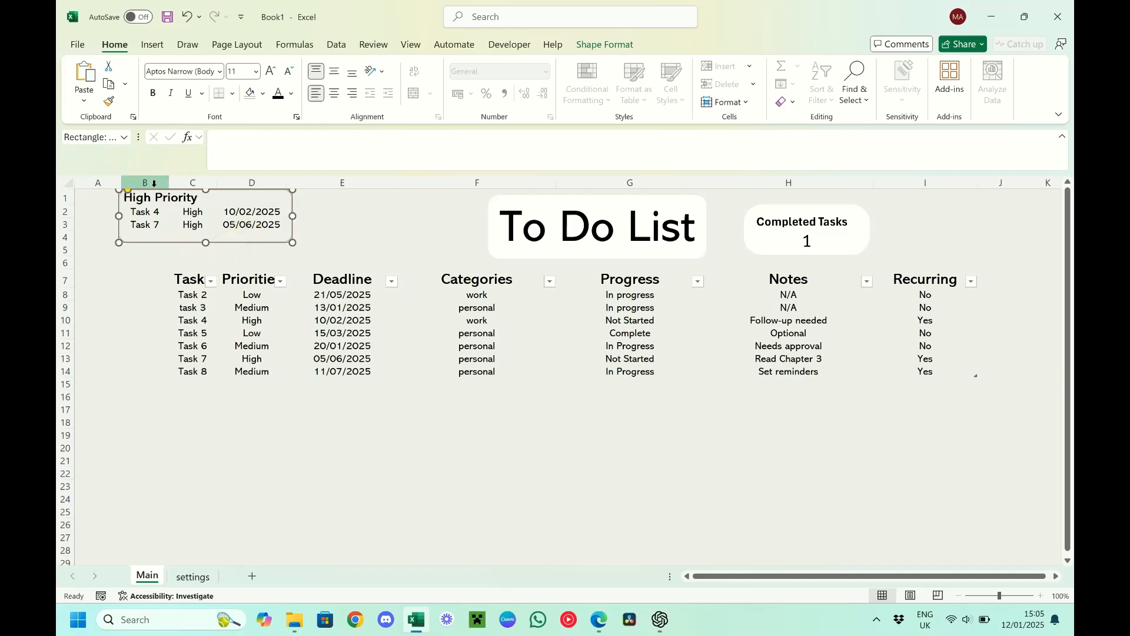
left_click_drag(124, 182, 84, 182)
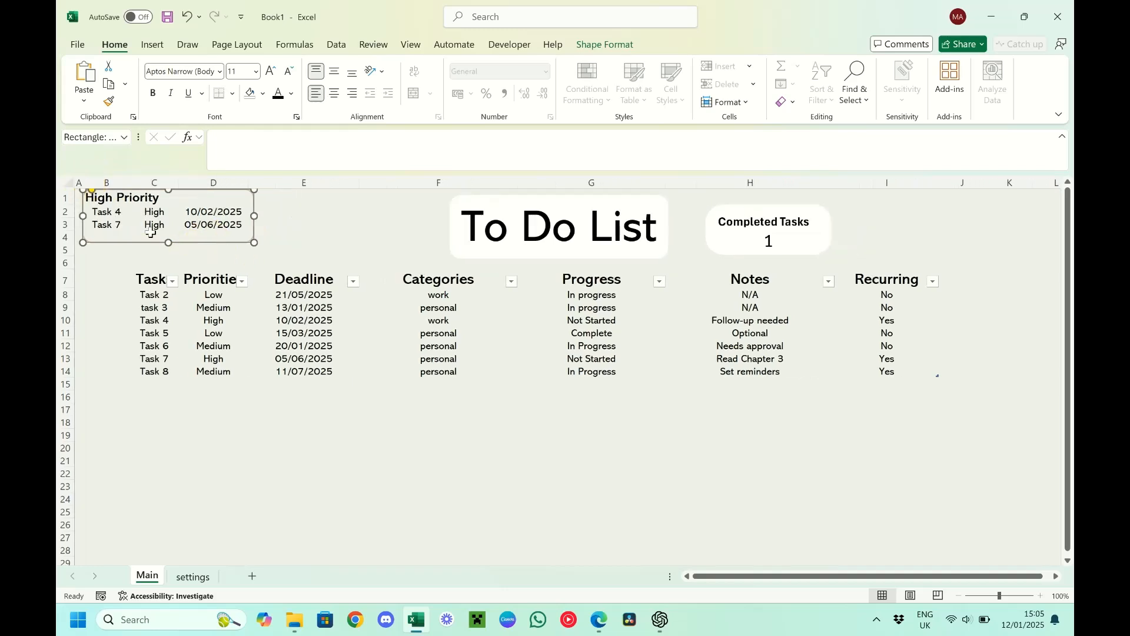
left_click(236, 484)
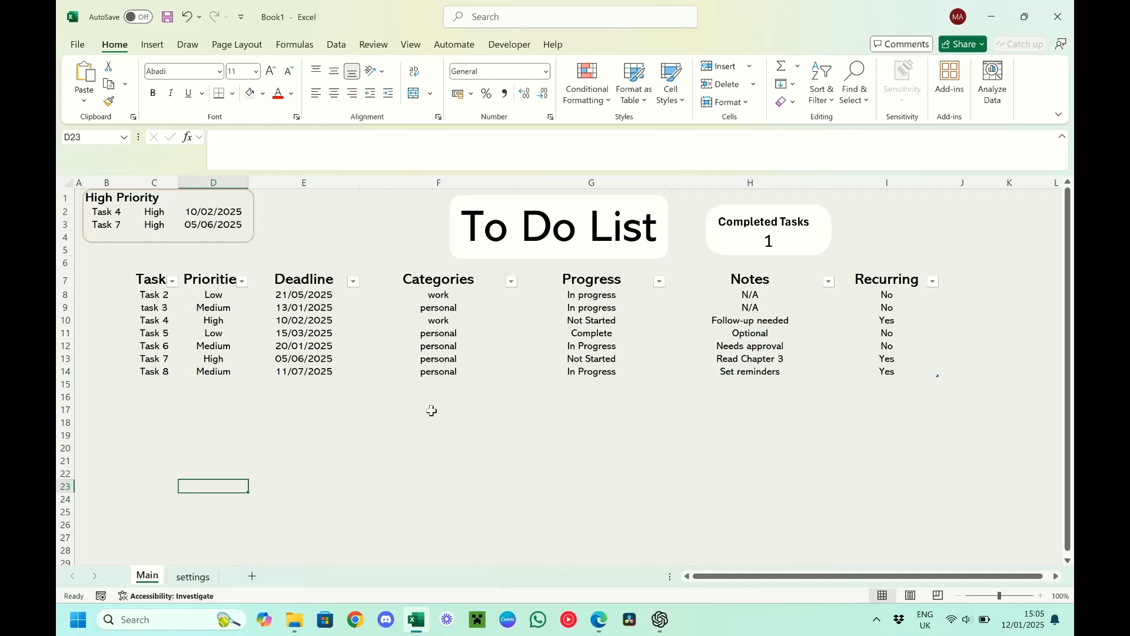
Set the priority of Task 8 to High in the task table
left_click(234, 370)
left_click(255, 372)
left_click(225, 410)
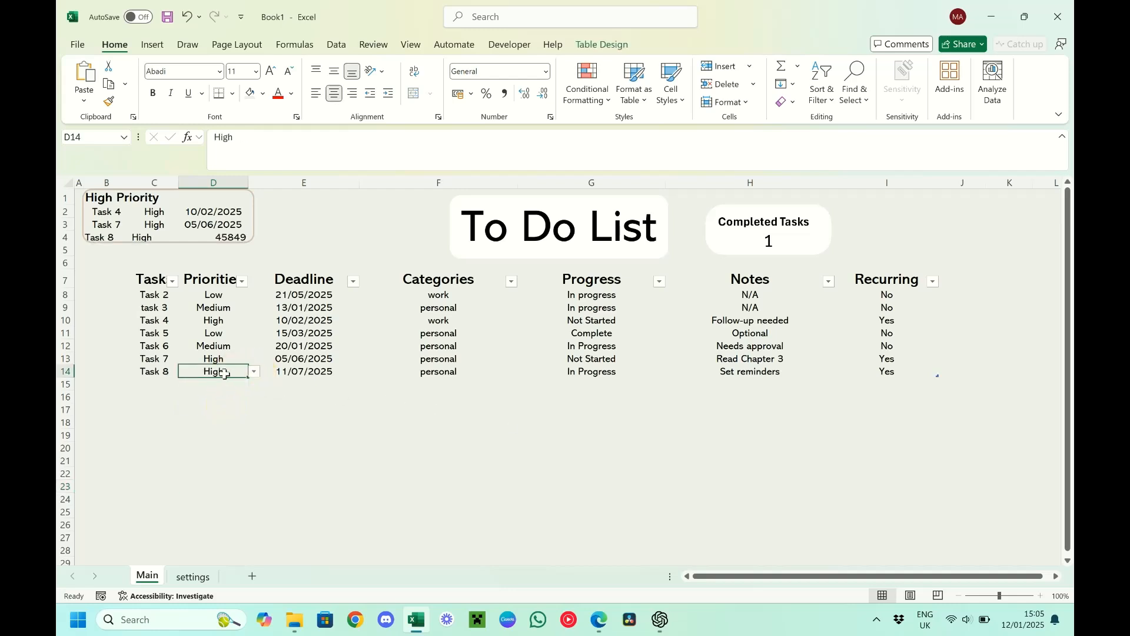
Centre the High Priority list cells B2:D5 and format the deadlines in D2:D5 as short dates
left_click_drag(238, 247, 108, 214)
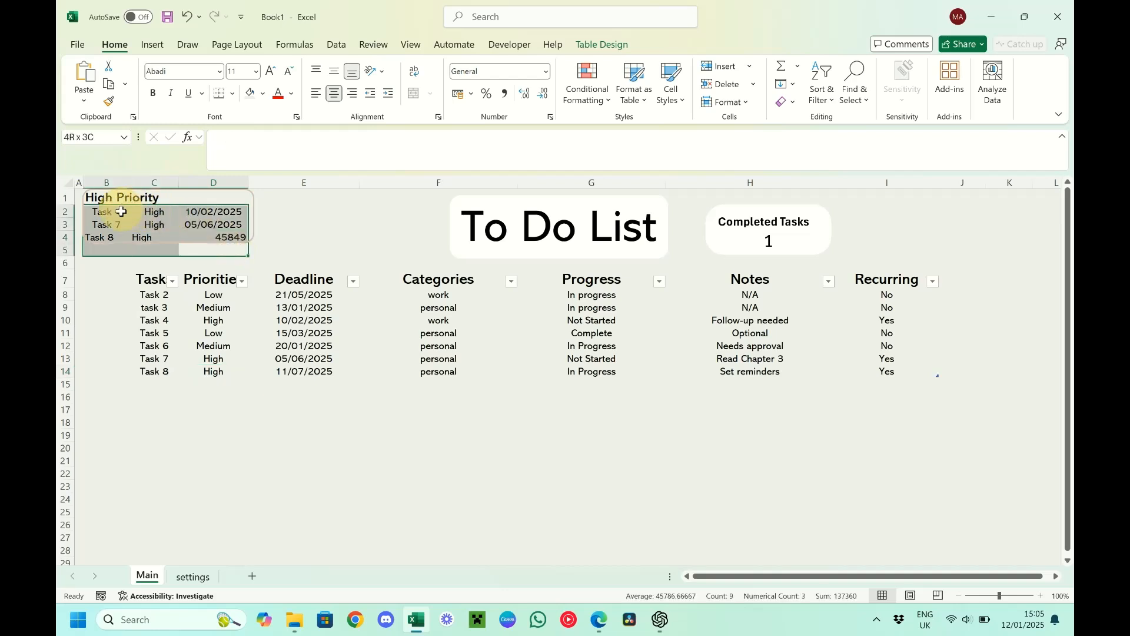
left_click(334, 94)
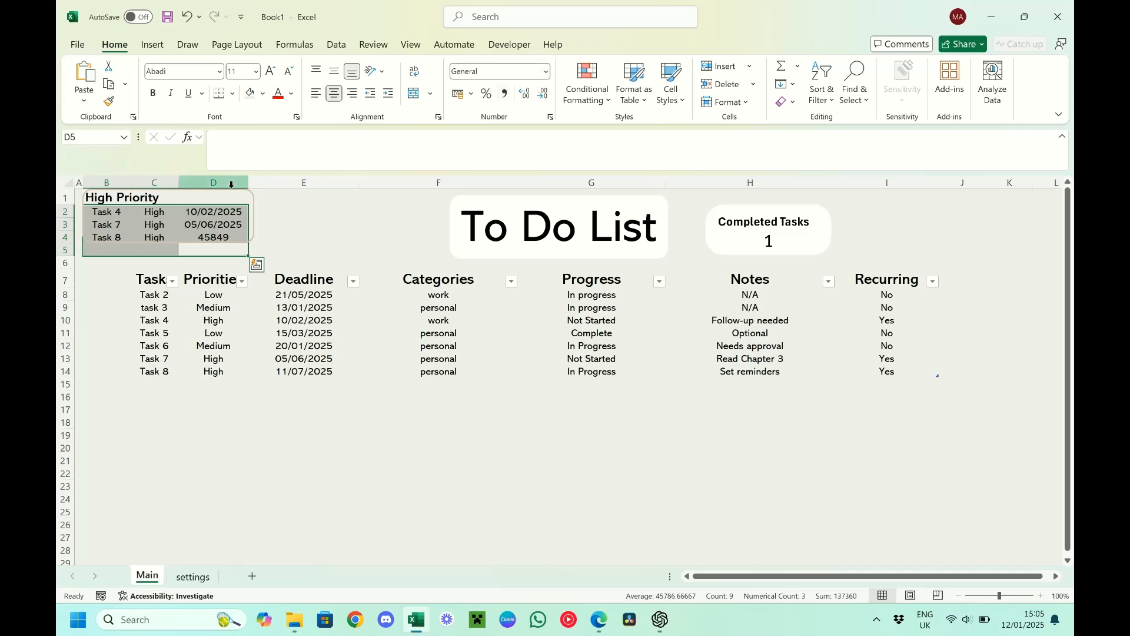
left_click_drag(222, 213, 226, 249)
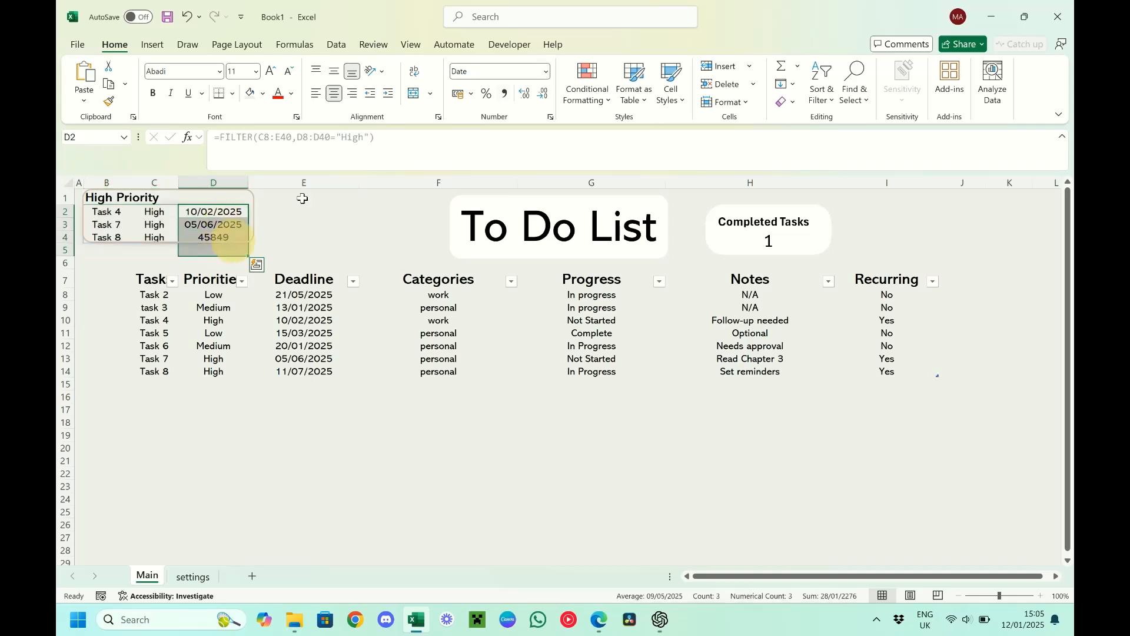
left_click(546, 72)
left_click(511, 230)
left_click(302, 468)
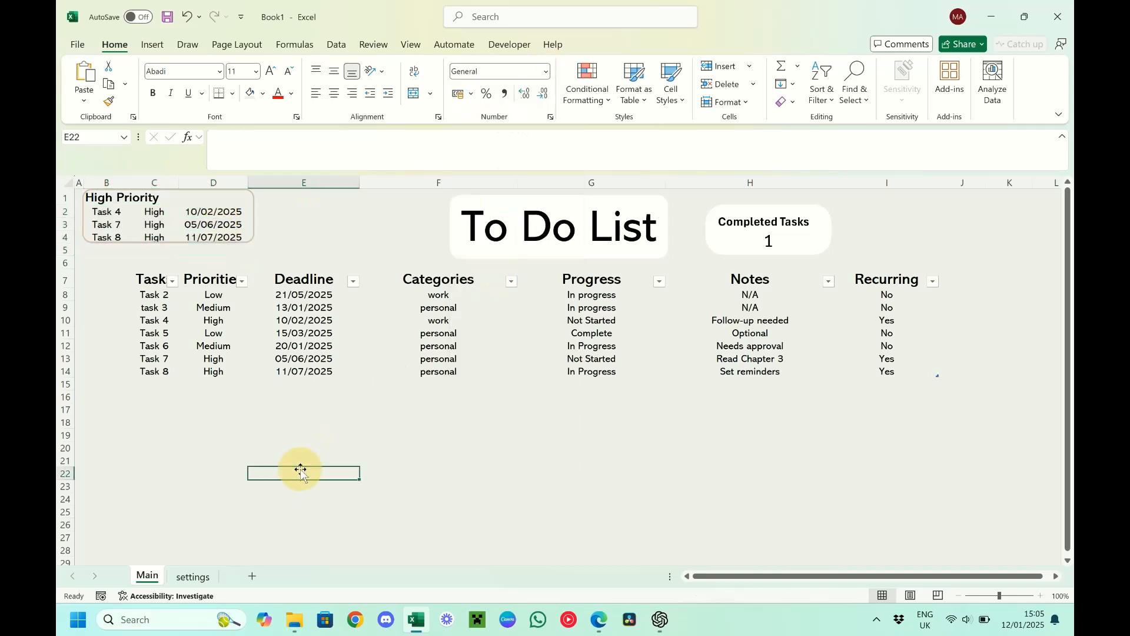
Extend the rounded rectangle's lower edge down to row 6 so it encloses the whole High Priority list
left_click(196, 243)
left_click_drag(169, 242, 168, 265)
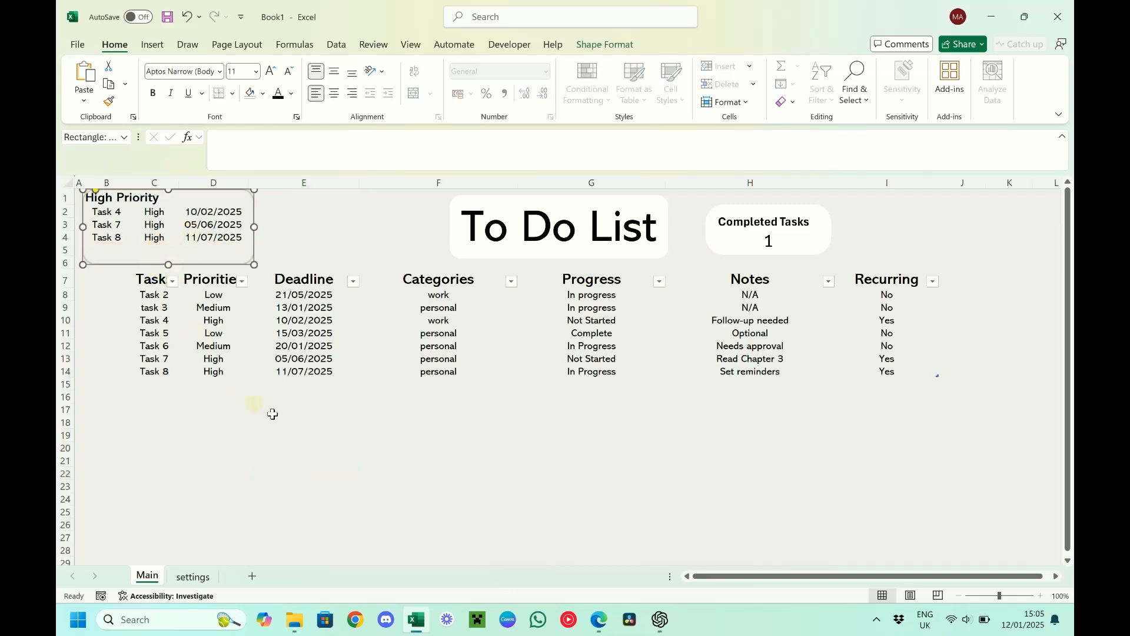
left_click(318, 435)
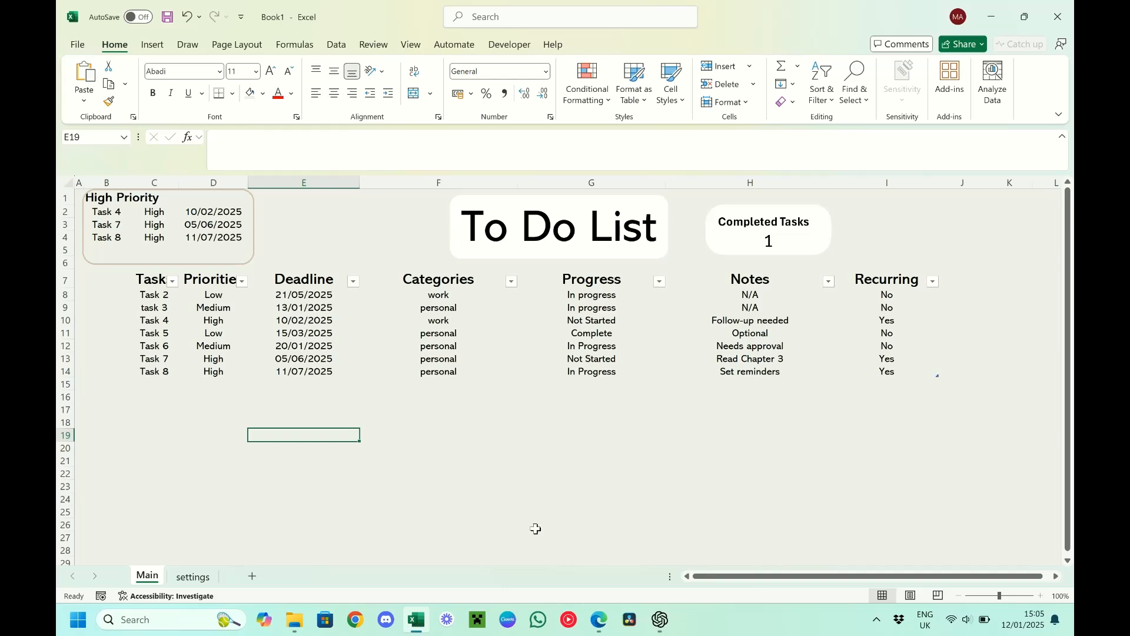
Set the progress of Task 4 to Complete
left_click(599, 327)
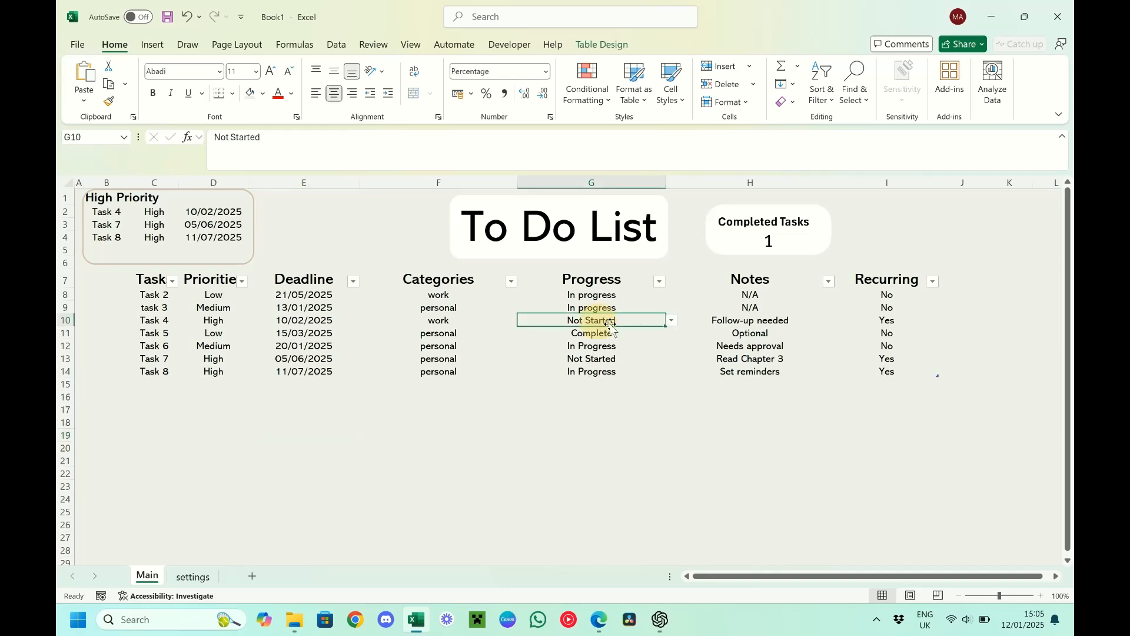
left_click(672, 321)
left_click(605, 354)
left_click(615, 497)
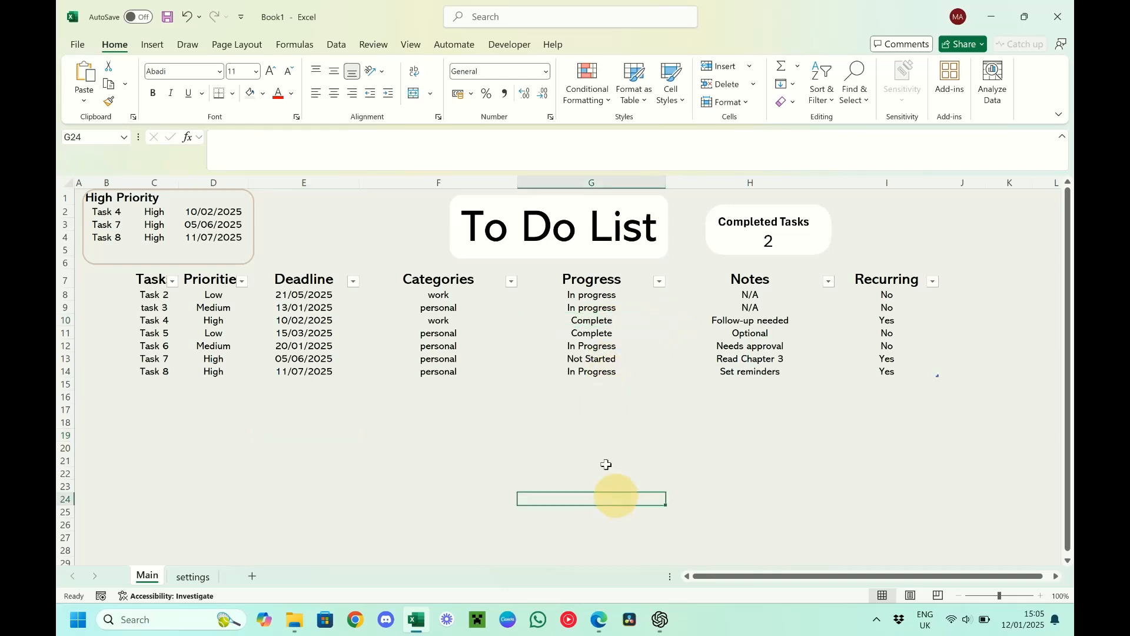
Filter the Categories column to show only personal tasks
left_click(511, 281)
left_click(354, 417)
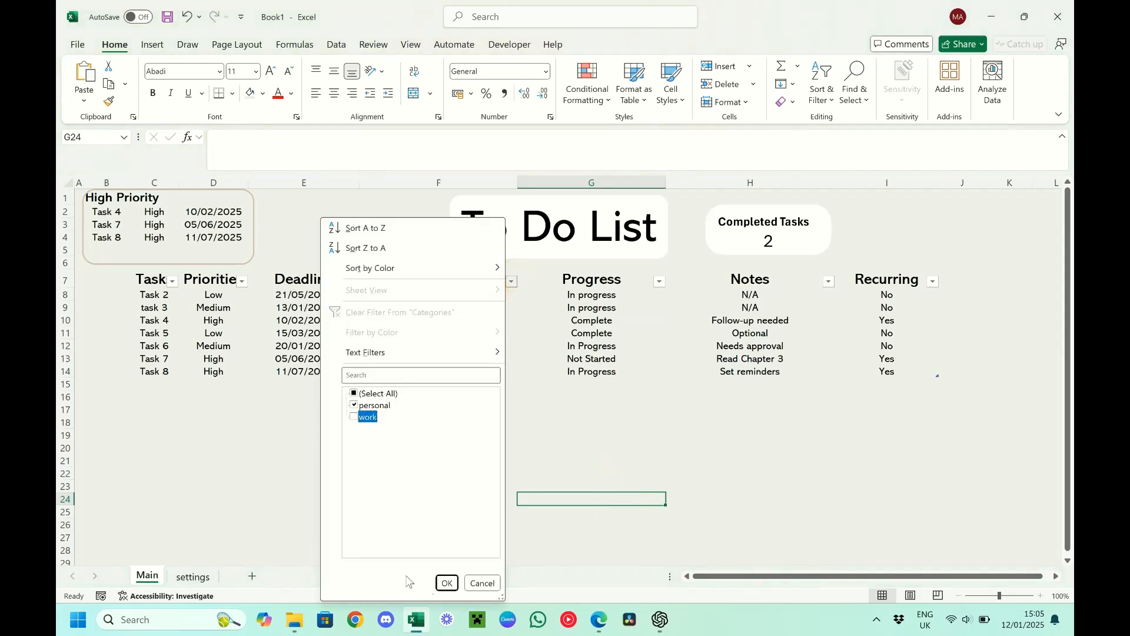
left_click(447, 582)
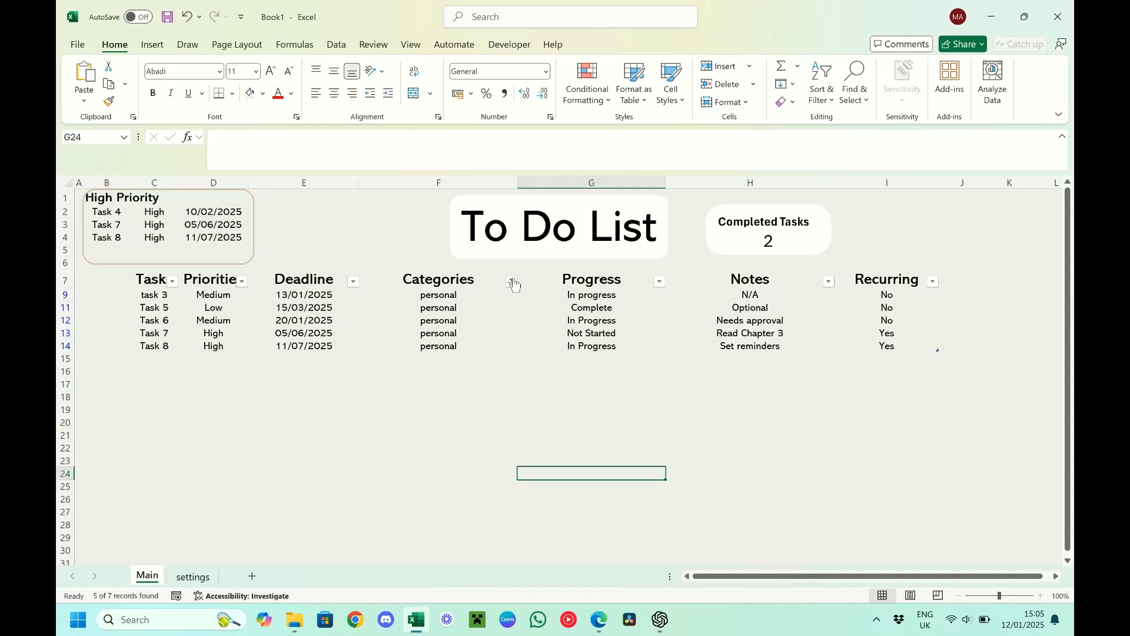
Switch the Categories filter to show only work tasks
left_click(511, 282)
left_click(363, 415)
left_click(361, 405)
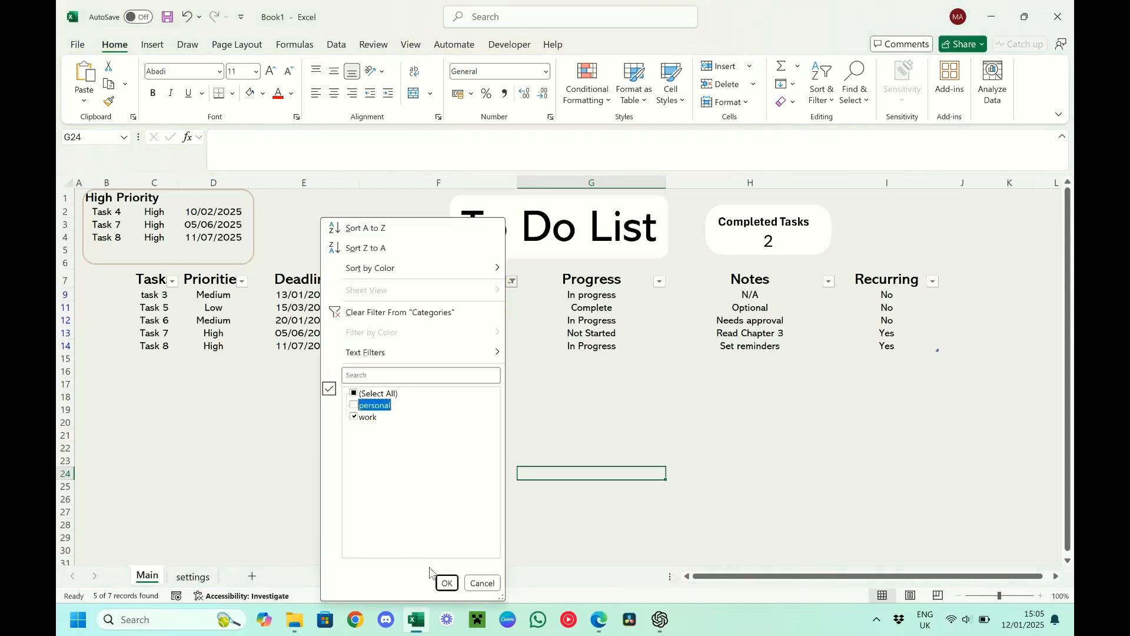
left_click(447, 583)
left_click(489, 395)
Include the personal category in the Categories filter again so all tasks are shown
left_click(511, 282)
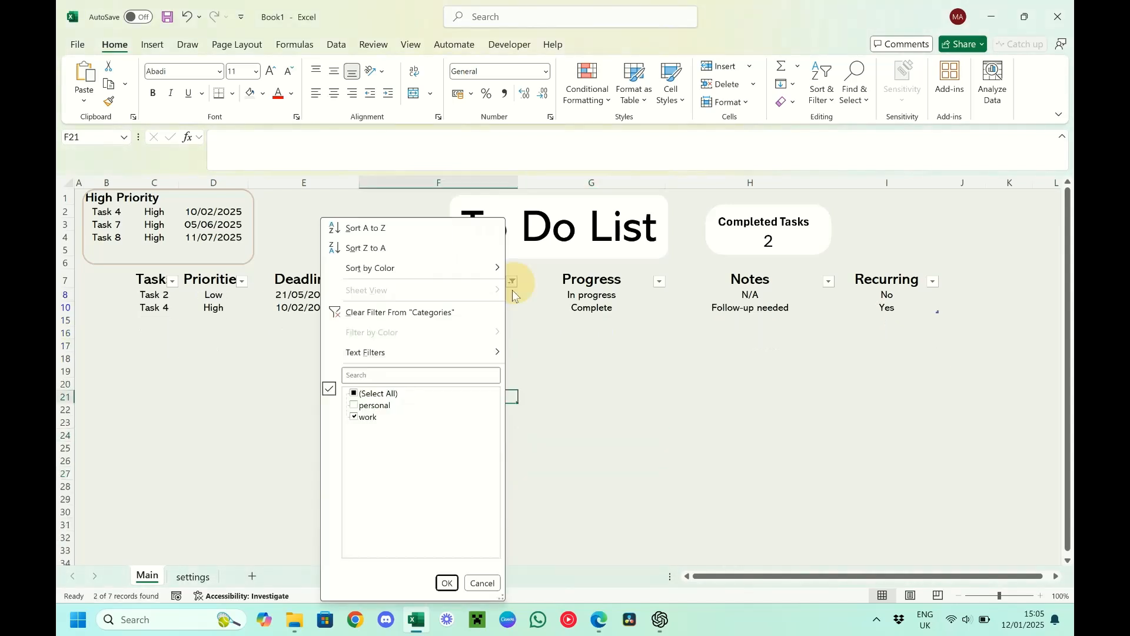
left_click(355, 406)
left_click(446, 583)
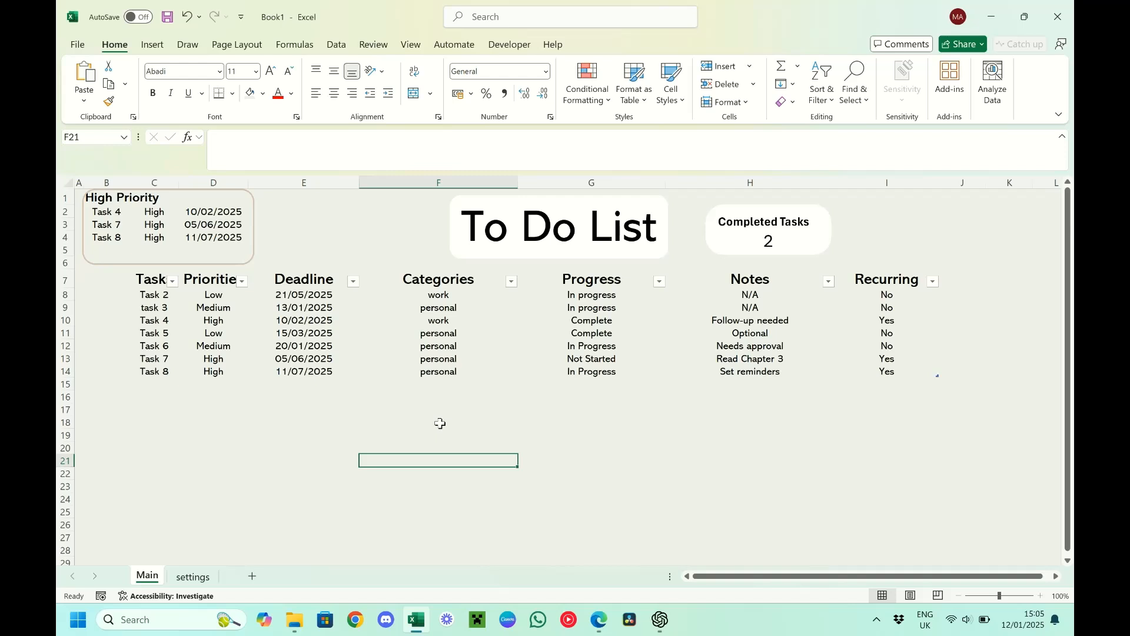
Filter the Deadline column to show only tasks due on 13 January 2025
left_click(354, 281)
left_click(189, 405)
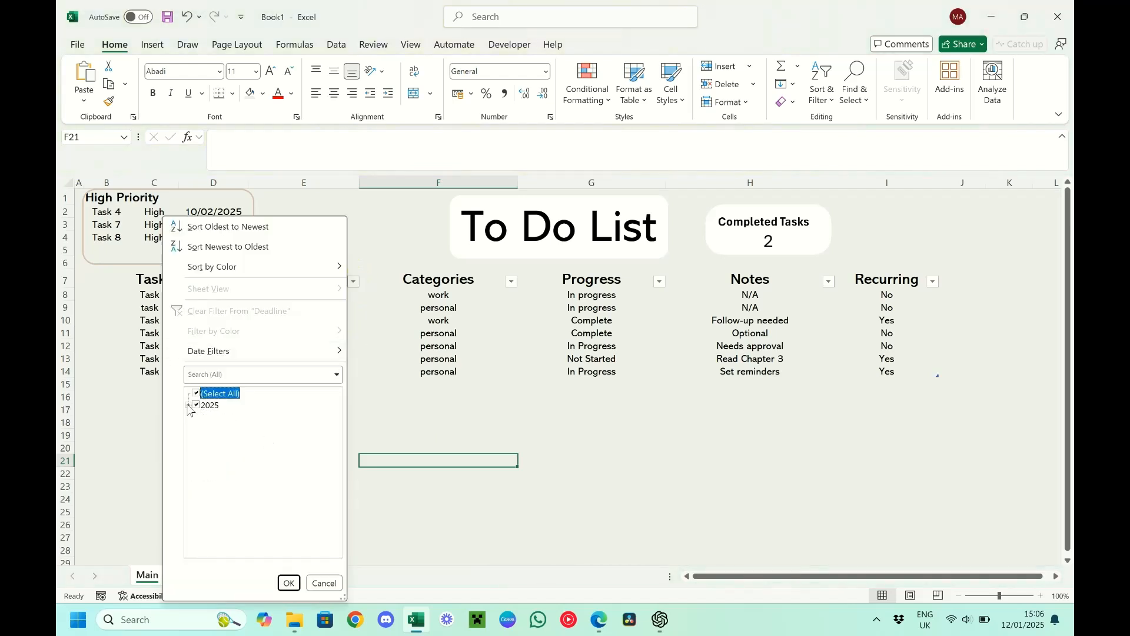
left_click(189, 405)
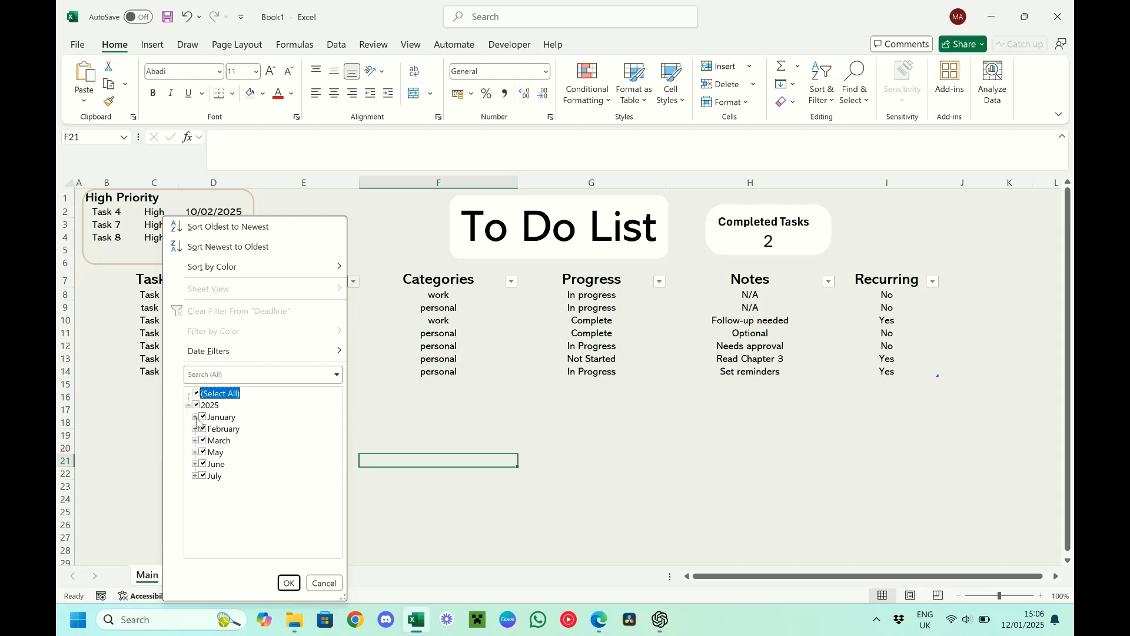
left_click(197, 393)
left_click(195, 417)
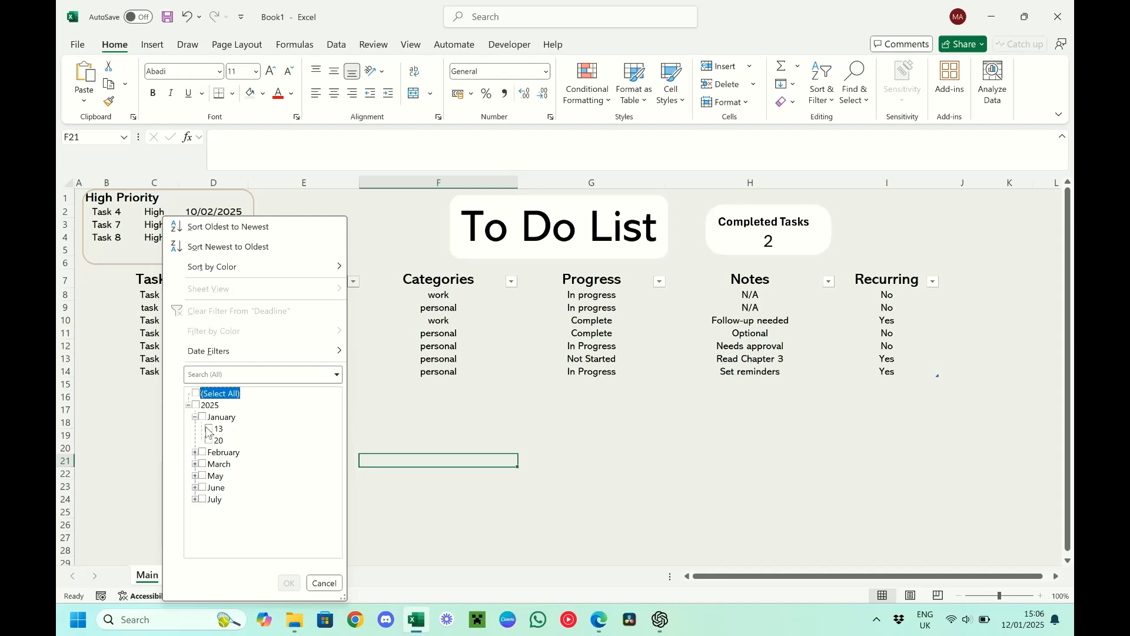
left_click(209, 429)
left_click(289, 583)
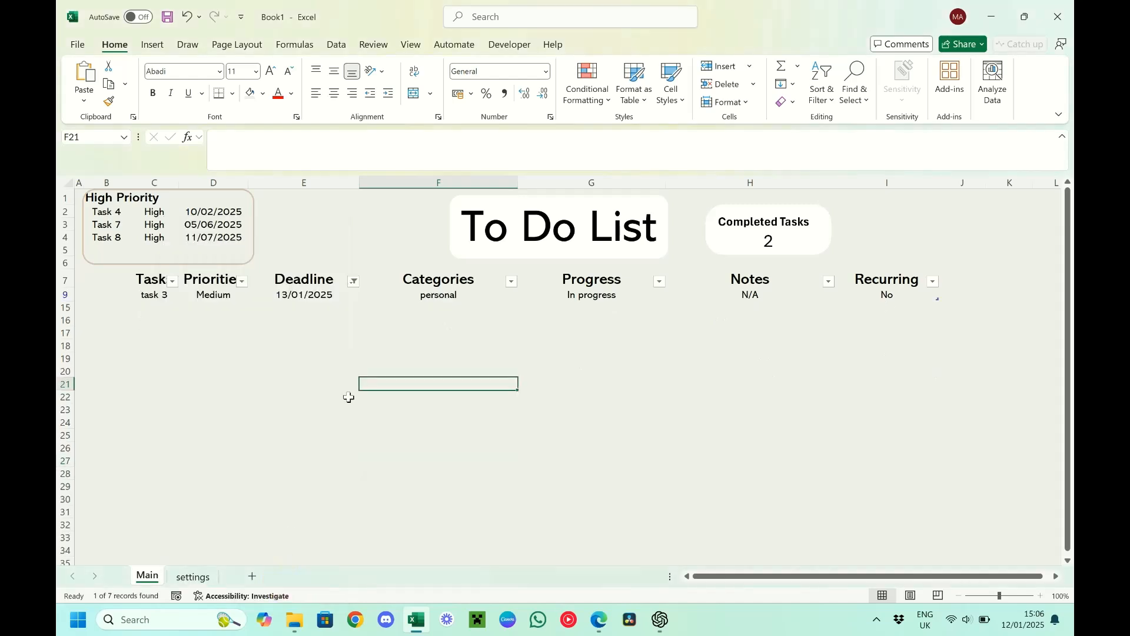